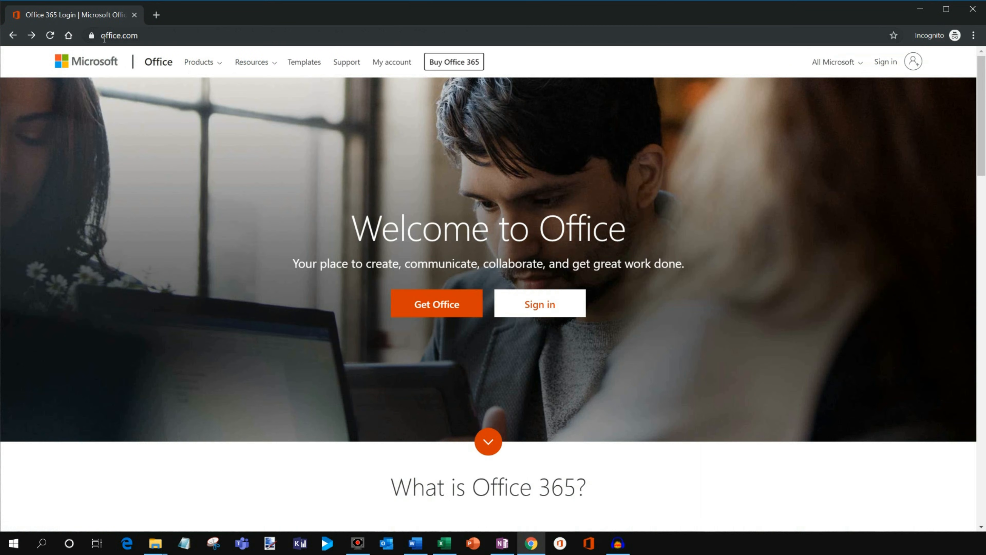
# Review the Office plans for home and the account sign-in page, returning to the office.com welcome page.
pyautogui.click(437, 313)
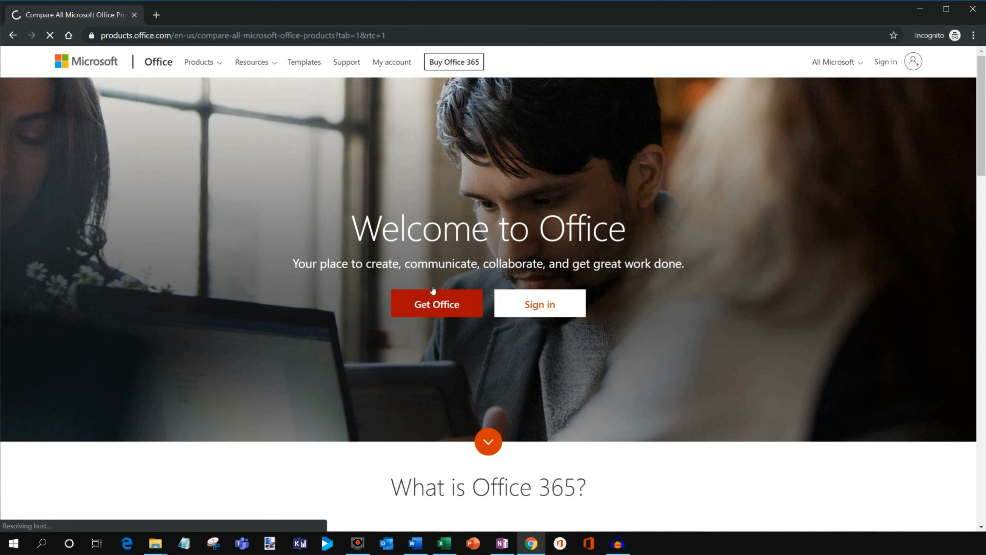
pyautogui.scroll(-3, 434, 279)
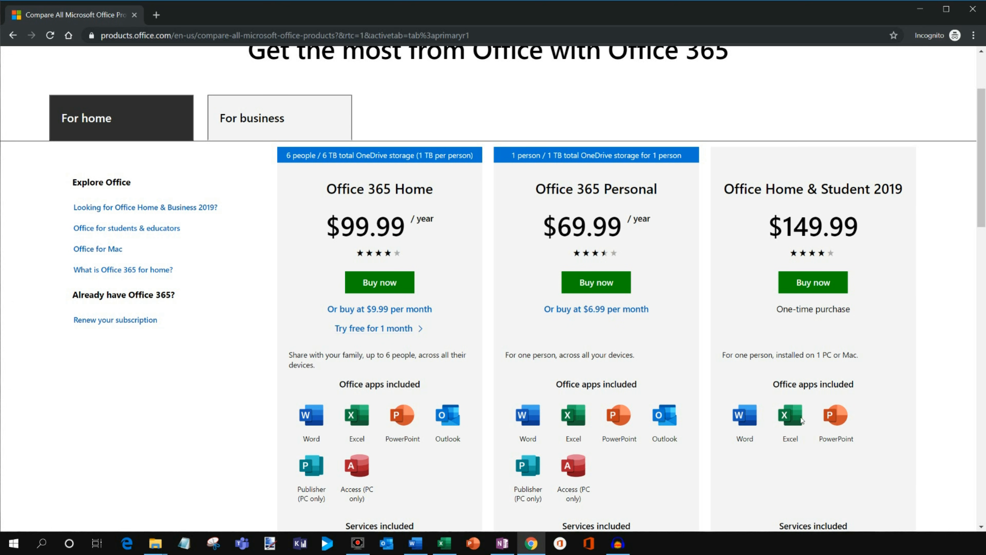
pyautogui.hotkey('alt', 'Left')
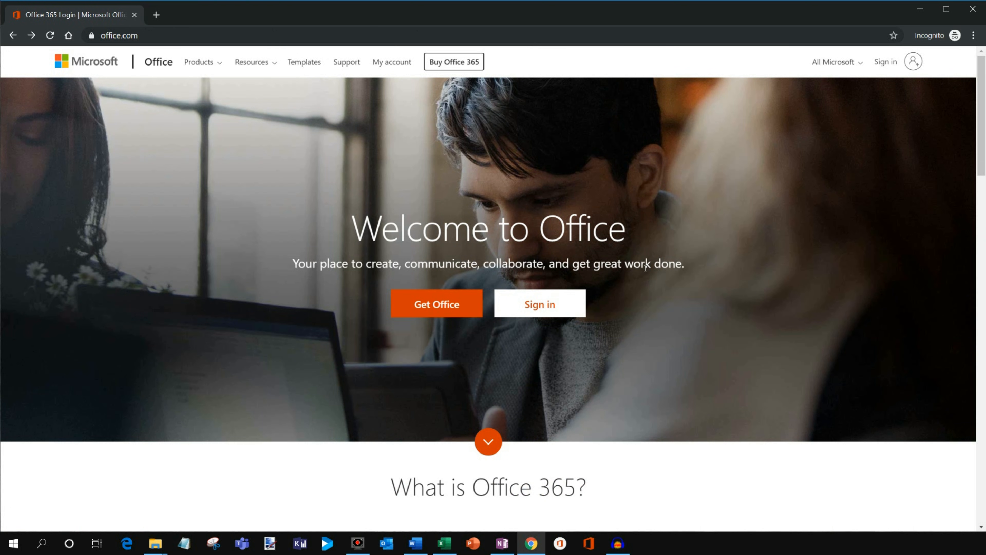
pyautogui.click(547, 307)
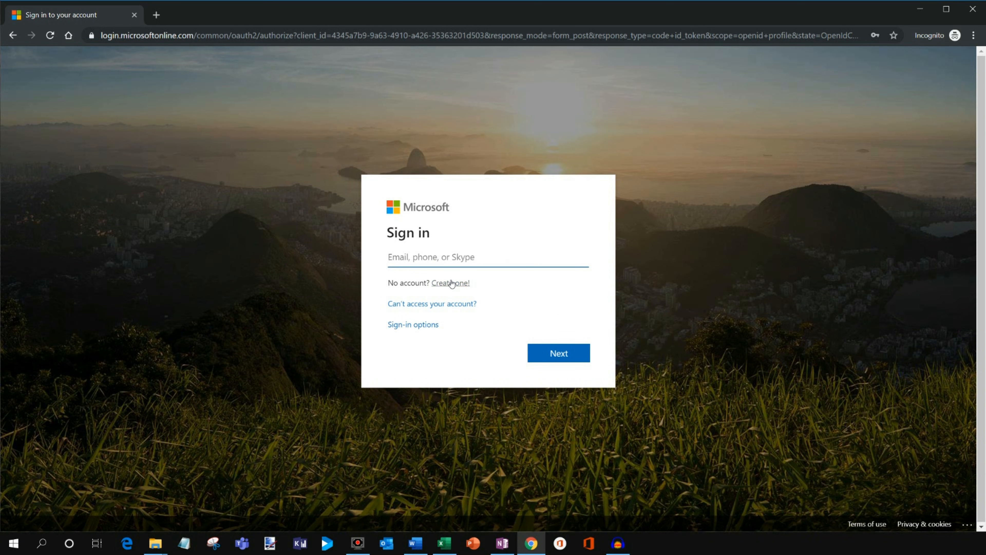
pyautogui.hotkey('alt', 'Left')
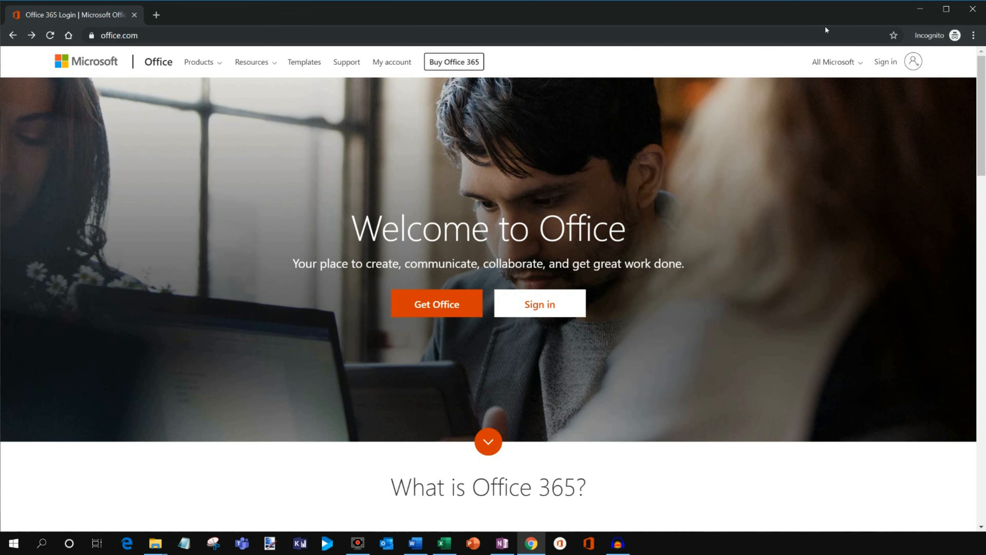
# Minimize the browser, switch to Word, and look over the start screen with its recent documents.
pyautogui.click(923, 7)
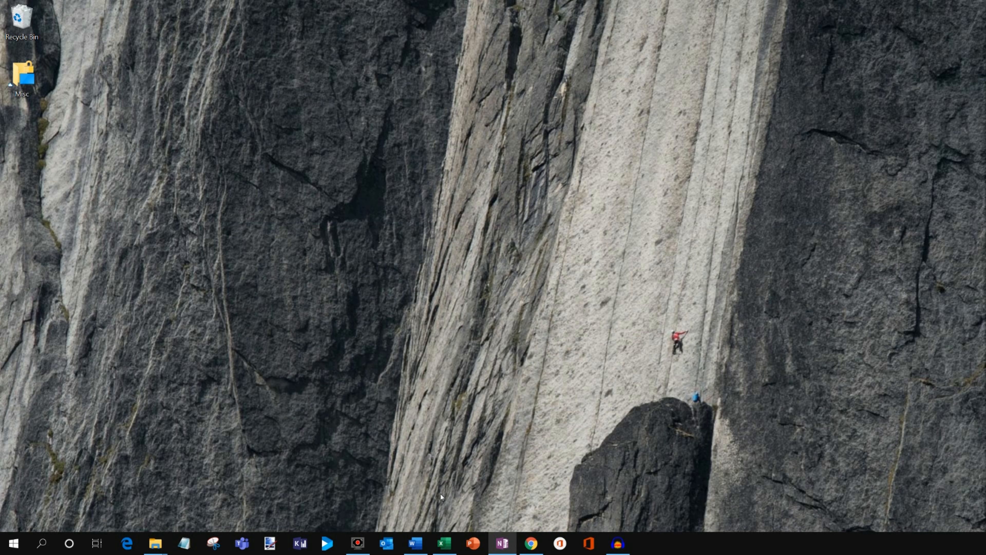
pyautogui.click(420, 544)
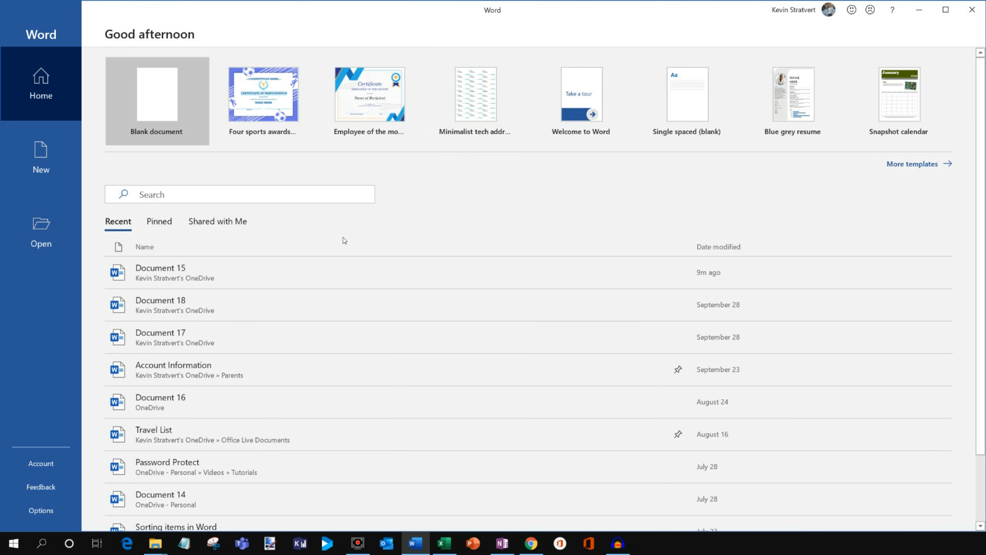
pyautogui.scroll(-2, 273, 277)
pyautogui.scroll(2, 296, 382)
# Browse the full collection of document templates and return to the start screen.
pyautogui.click(916, 163)
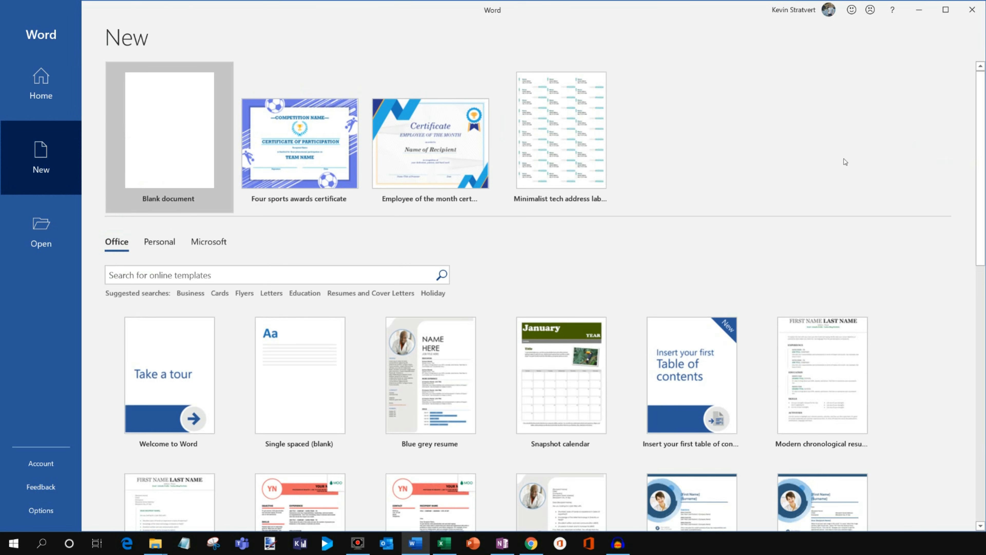
pyautogui.scroll(-12, 846, 163)
pyautogui.scroll(12, 942, 317)
pyautogui.click(32, 91)
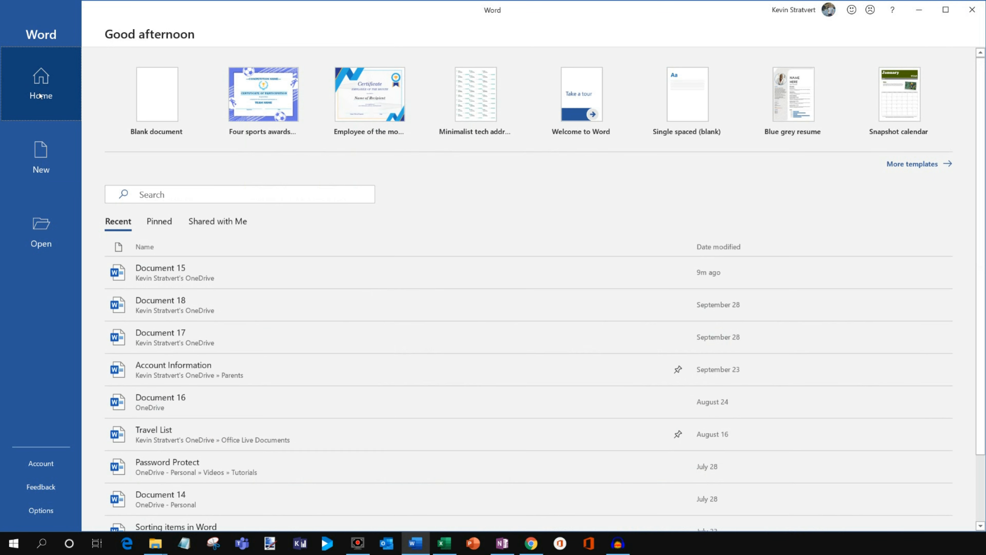
# Search the documents for "travel list" and look through the recent files.
pyautogui.click(159, 198)
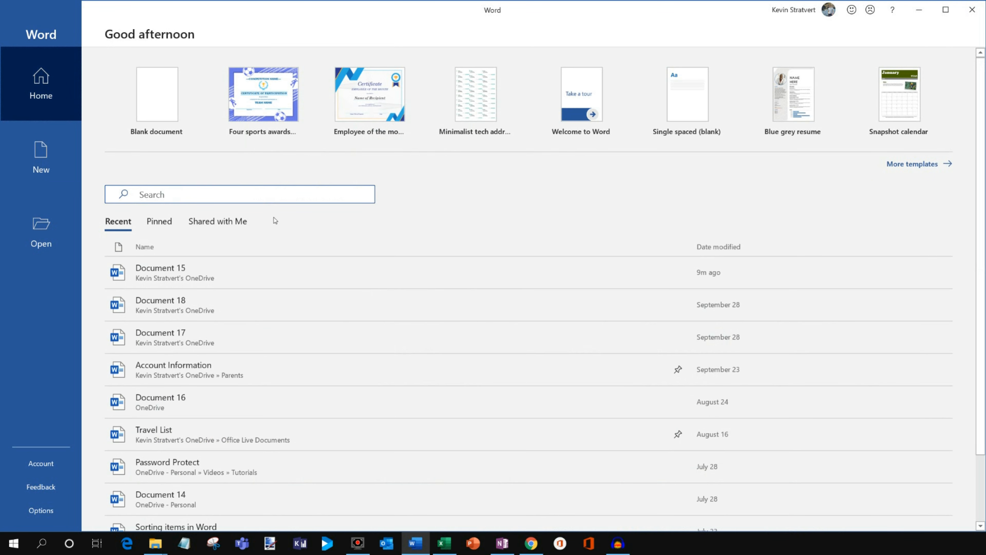
pyautogui.write('travel list')
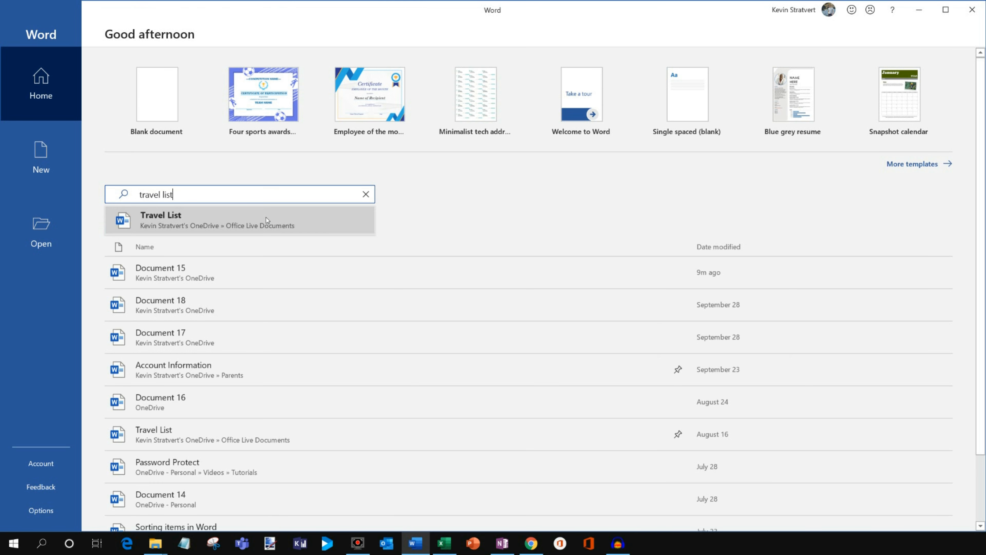
pyautogui.scroll(-2, 534, 225)
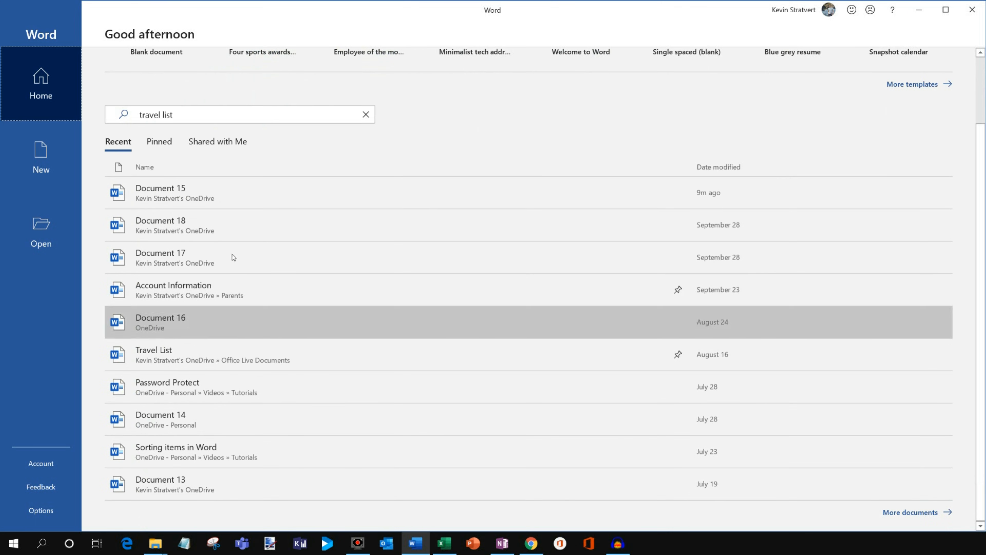
# Check the available locations for opening files, and create a new blank document.
pyautogui.click(49, 225)
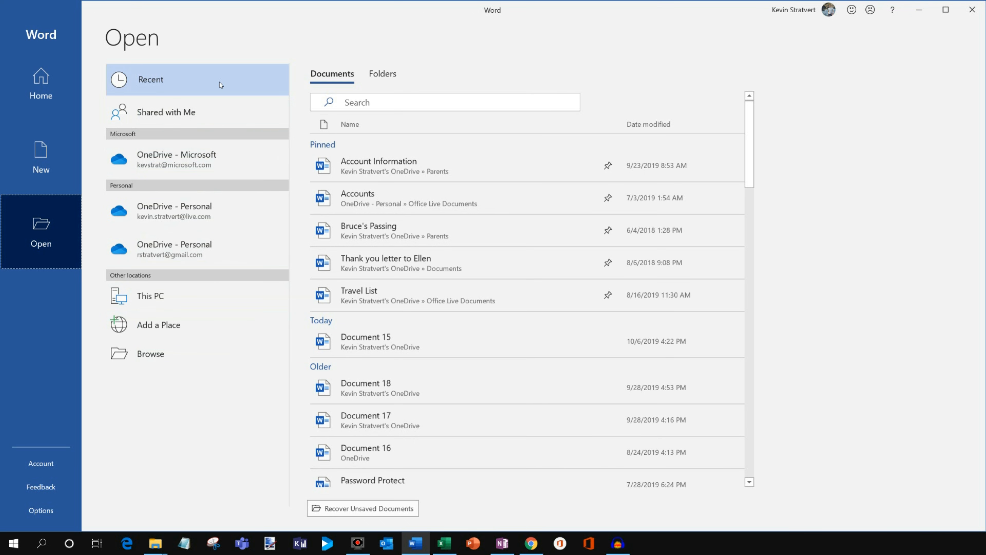
pyautogui.click(58, 80)
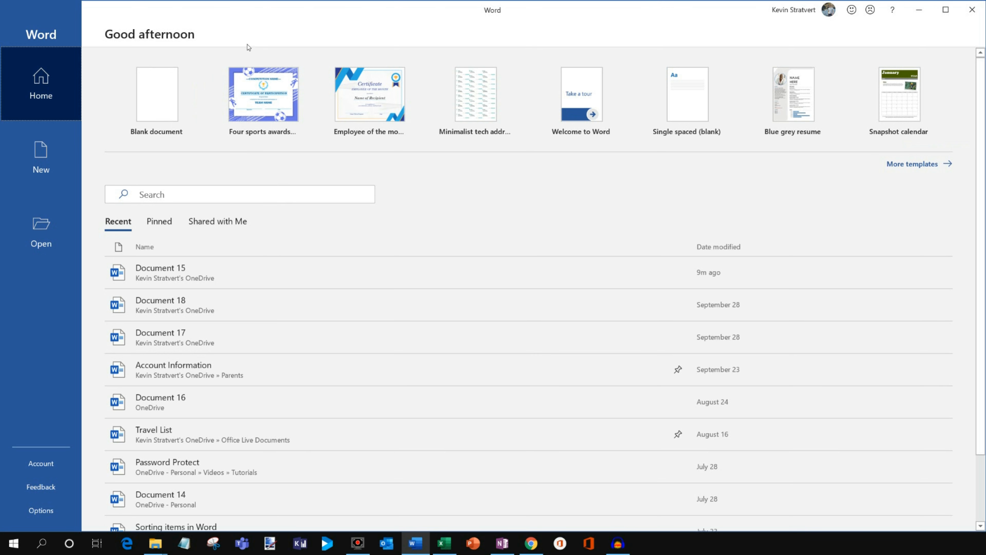
pyautogui.click(157, 103)
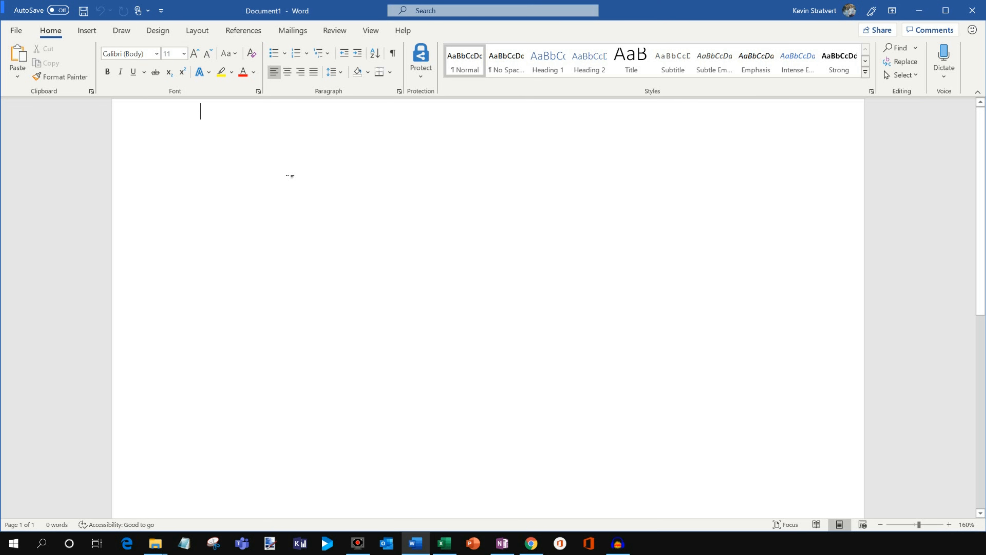
# Save the document as "Word Tutorial" in the Videos > Tutorials folder of the first personal OneDrive.
pyautogui.click(22, 32)
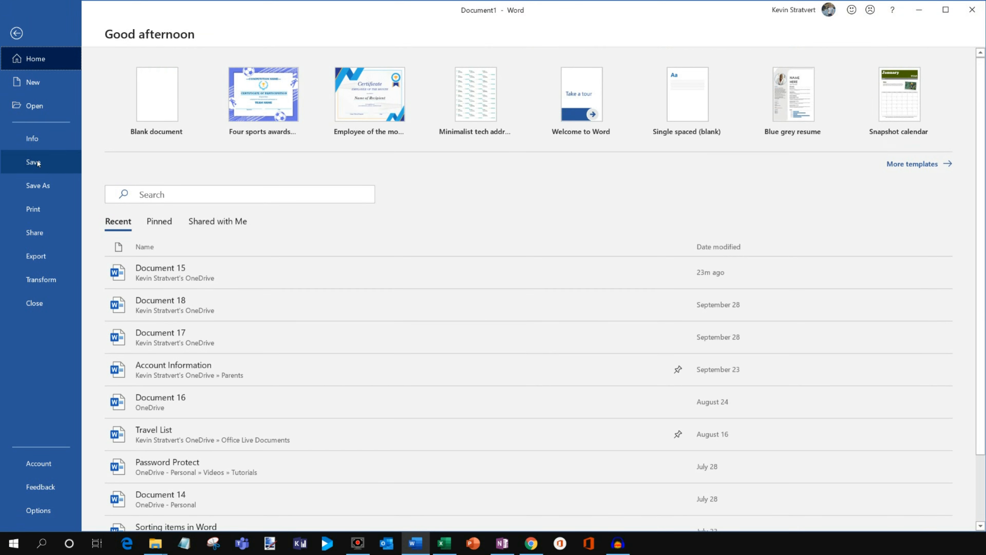
pyautogui.click(51, 186)
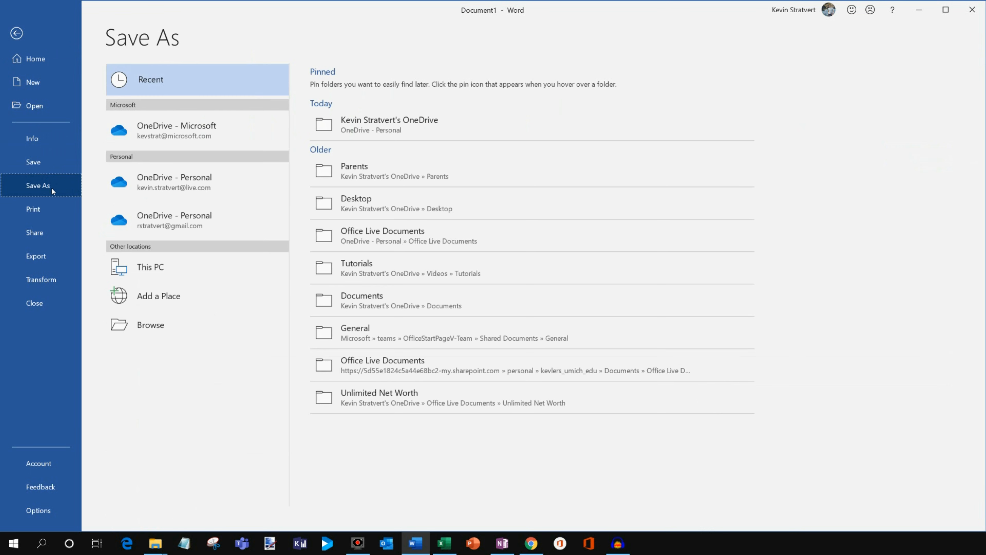
pyautogui.click(156, 186)
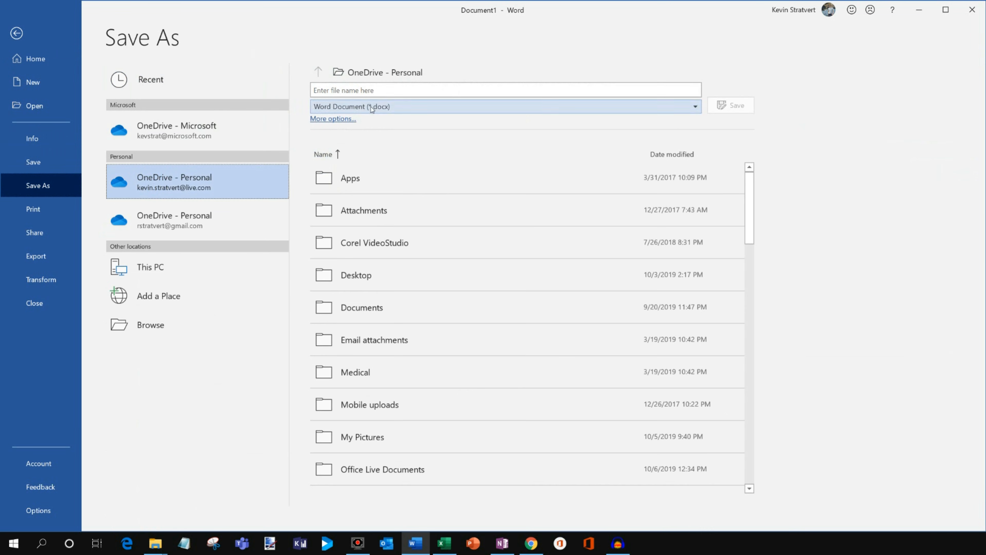
pyautogui.write('Word Tutorial')
pyautogui.scroll(-3, 535, 322)
pyautogui.scroll(-4, 497, 340)
pyautogui.click(387, 420)
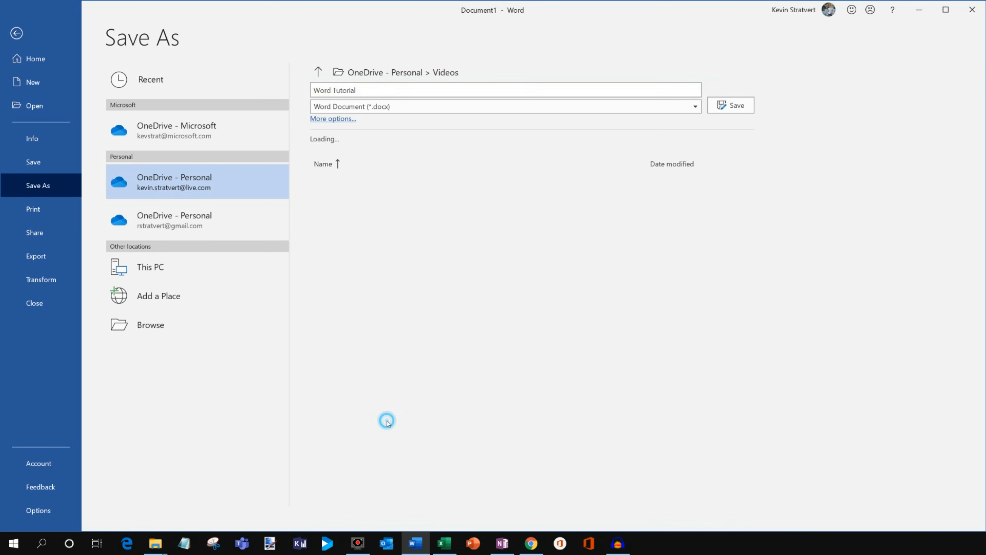
pyautogui.click(370, 379)
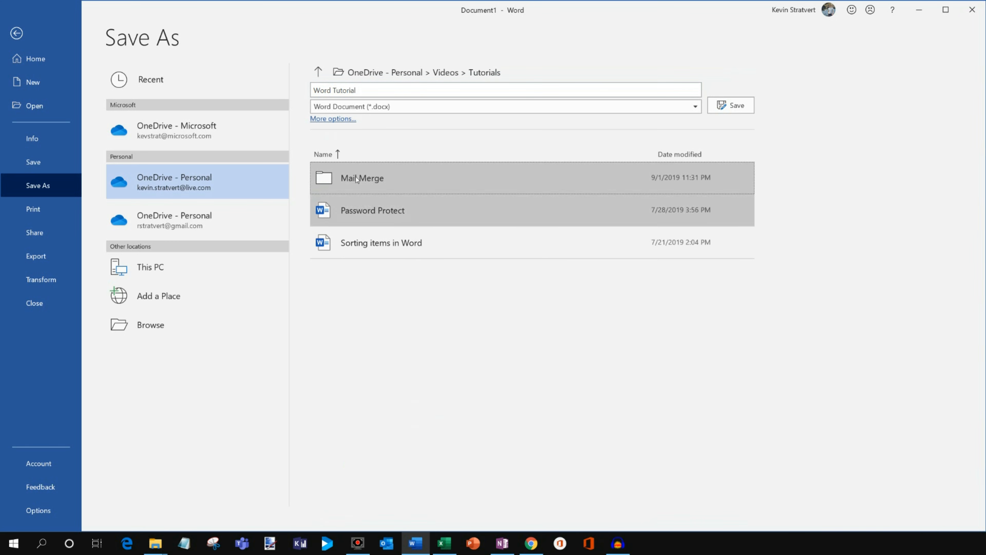
pyautogui.click(740, 104)
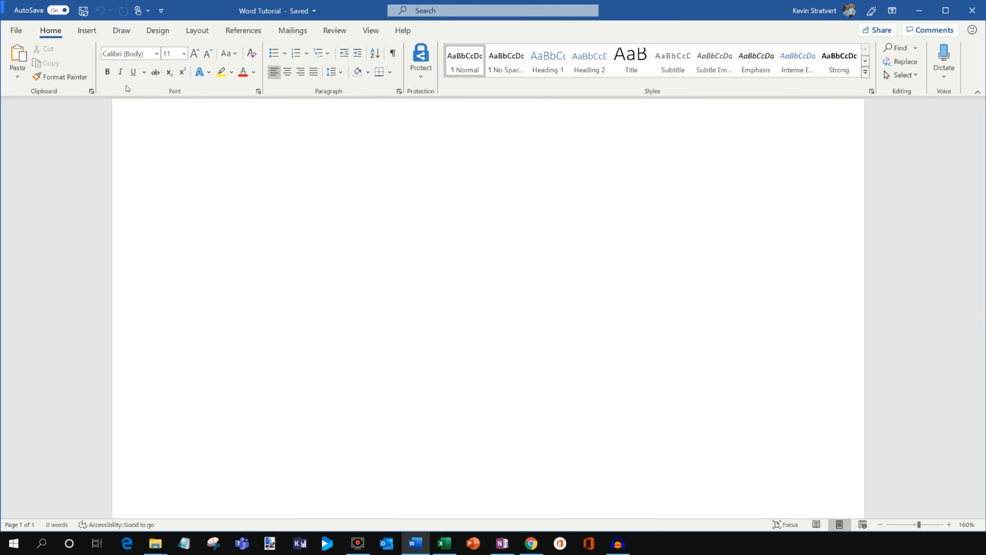
# Write "Hello my name is" with the author's full name and, after an empty paragraph, "How is everyone doing today?".
pyautogui.click(264, 133)
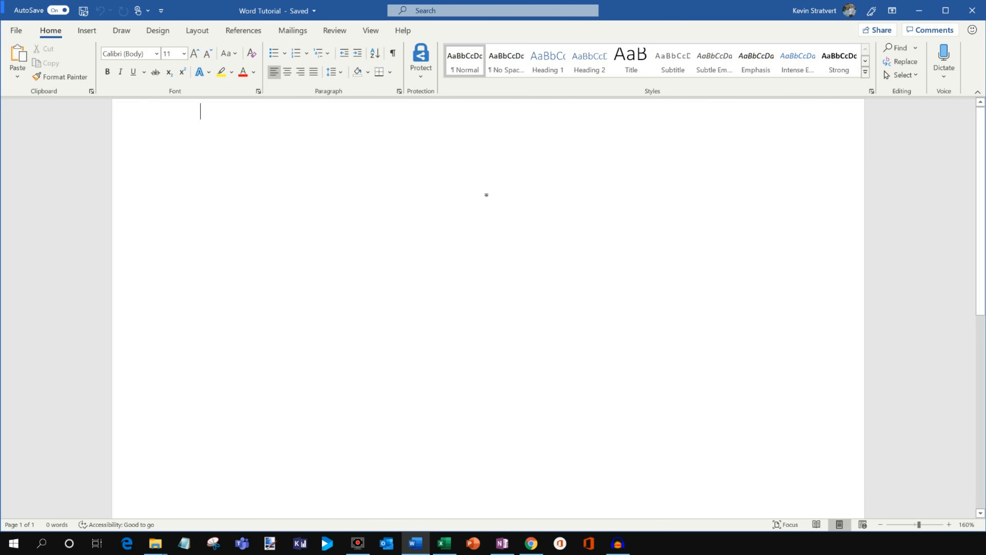
pyautogui.write('Hell')
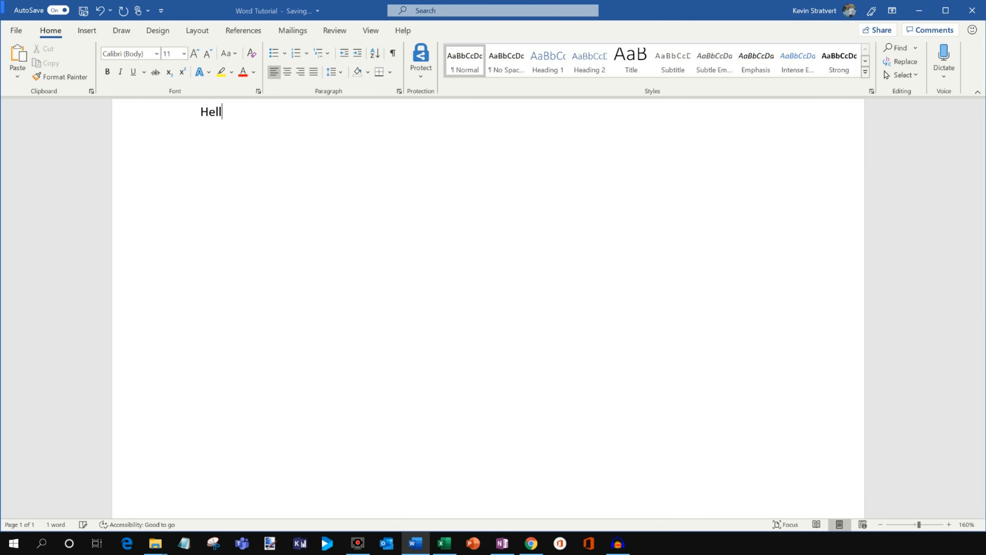
pyautogui.write('o my name is ')
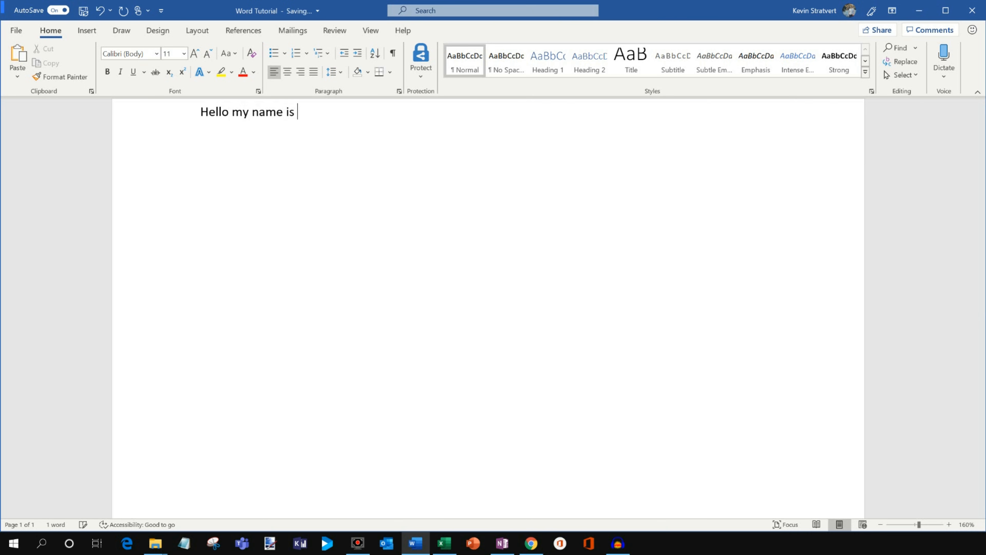
pyautogui.write('Kevin Stratvert')
pyautogui.press('Return')
pyautogui.press('Return')
pyautogui.write('How is everyone doin')
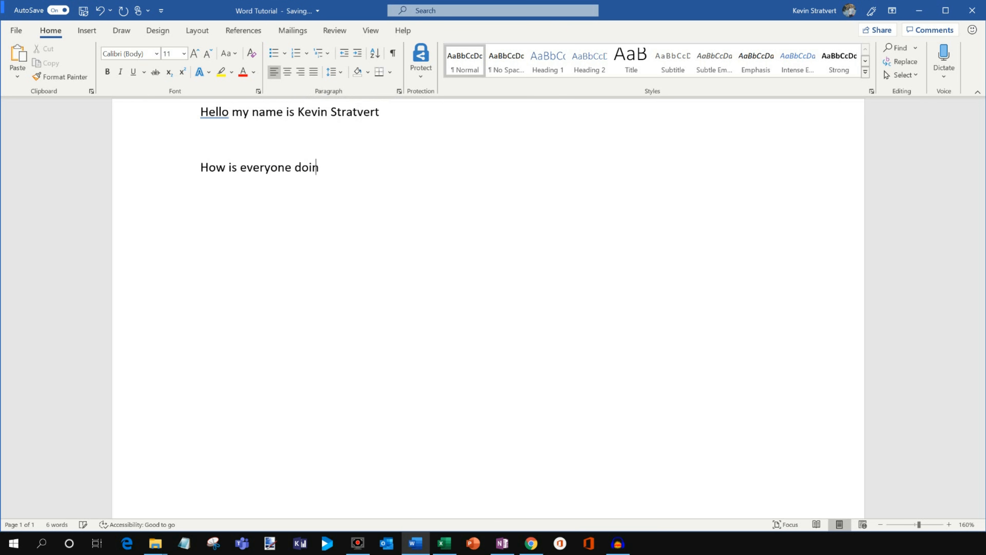
pyautogui.write('g today?')
# Delete the empty paragraph between the greeting and the question.
pyautogui.press('Up')
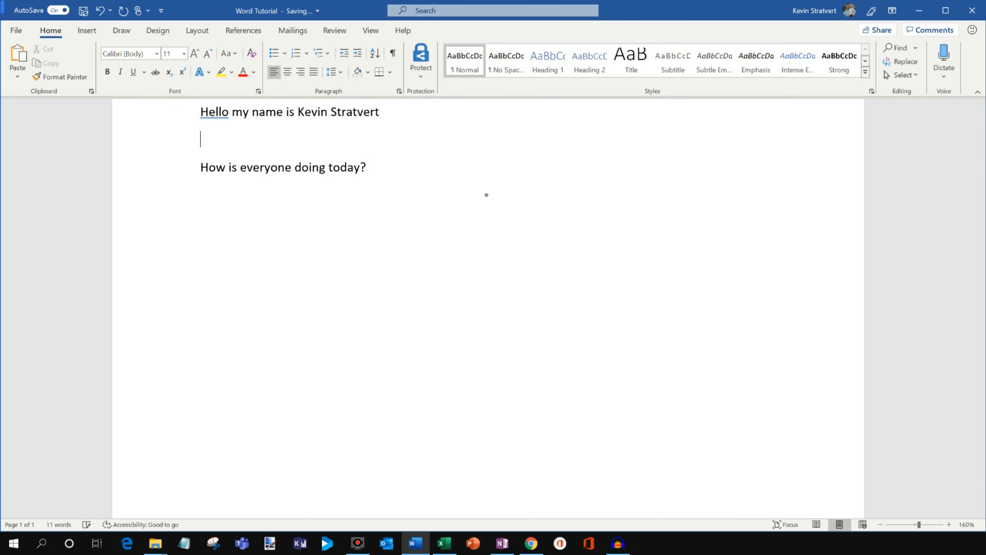
pyautogui.press('Delete')
pyautogui.press('Up')
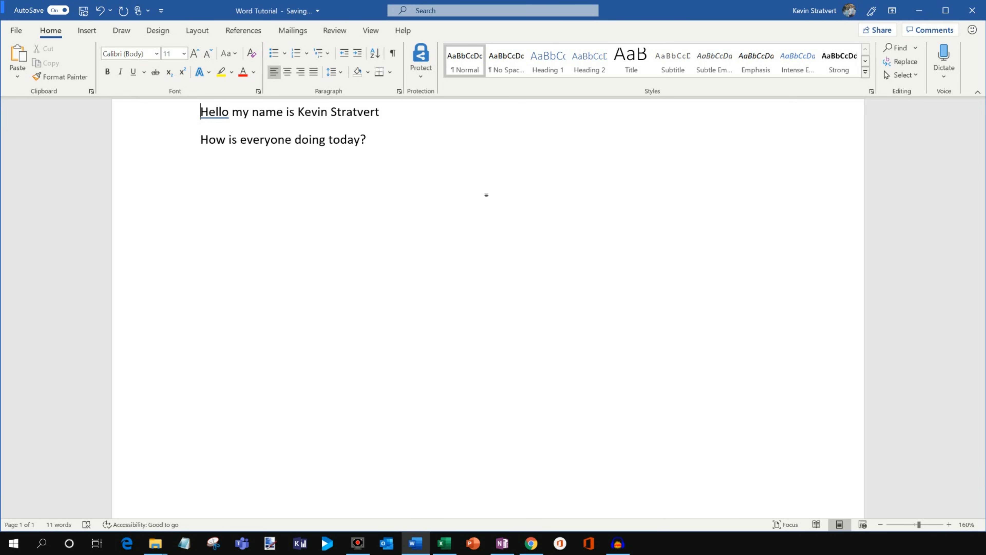
# Dictate a third line below the question: "Hi my name is", the author's full name, and "how are you doing today?".
pyautogui.click(422, 164)
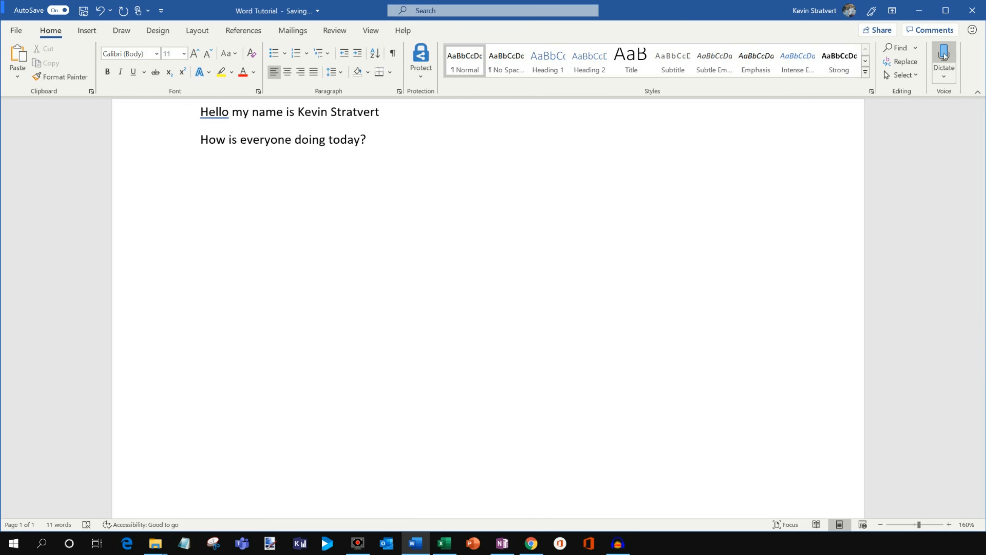
pyautogui.click(945, 60)
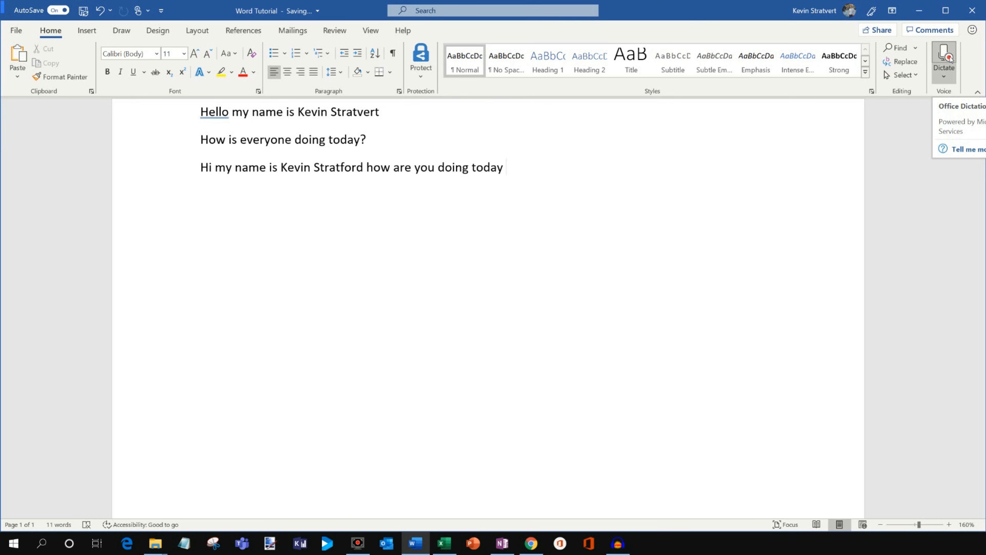
pyautogui.click(944, 58)
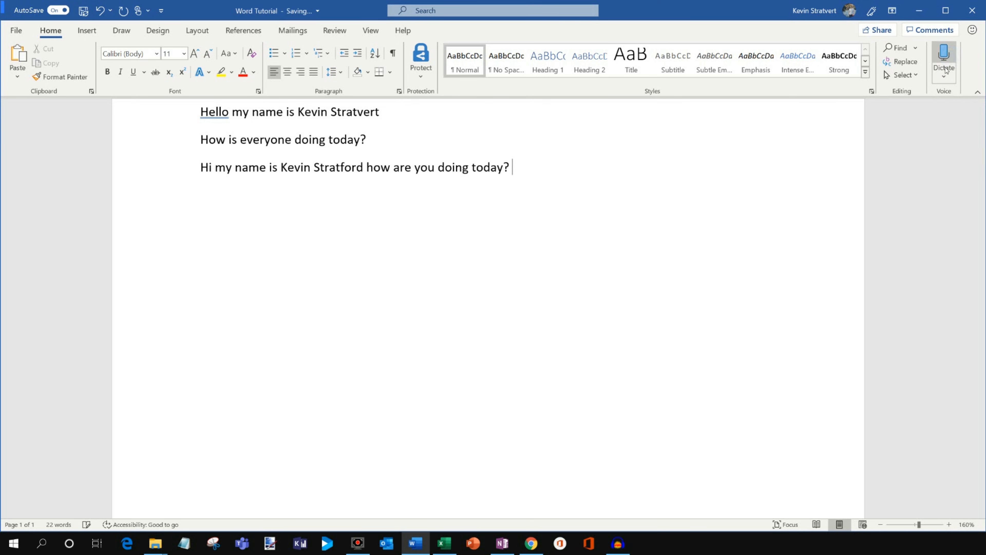
# Correct the author's misspelled surname in the dictated sentence.
pyautogui.click(367, 169)
pyautogui.press('BackSpace')
pyautogui.press('BackSpace')
pyautogui.press('BackSpace')
pyautogui.press('BackSpace')
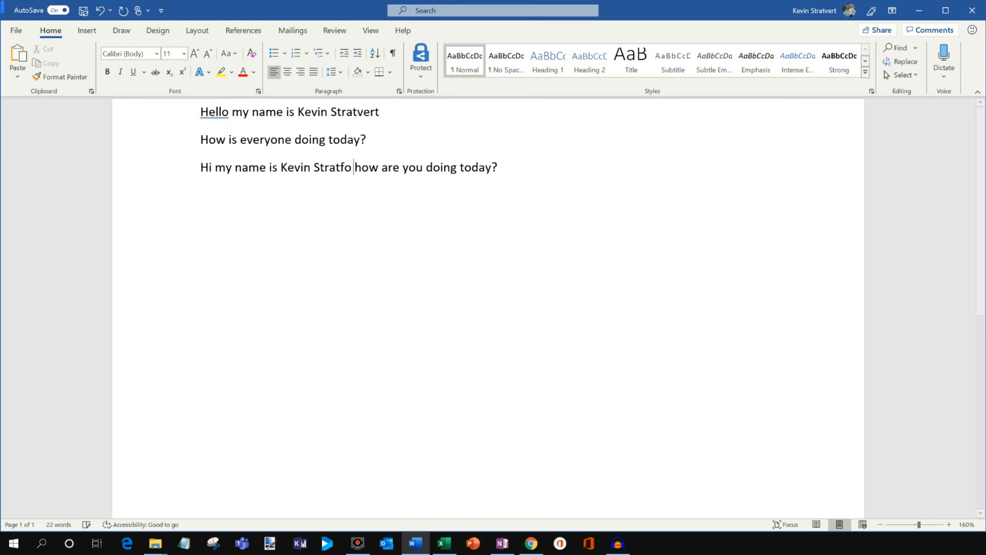
pyautogui.write('vert')
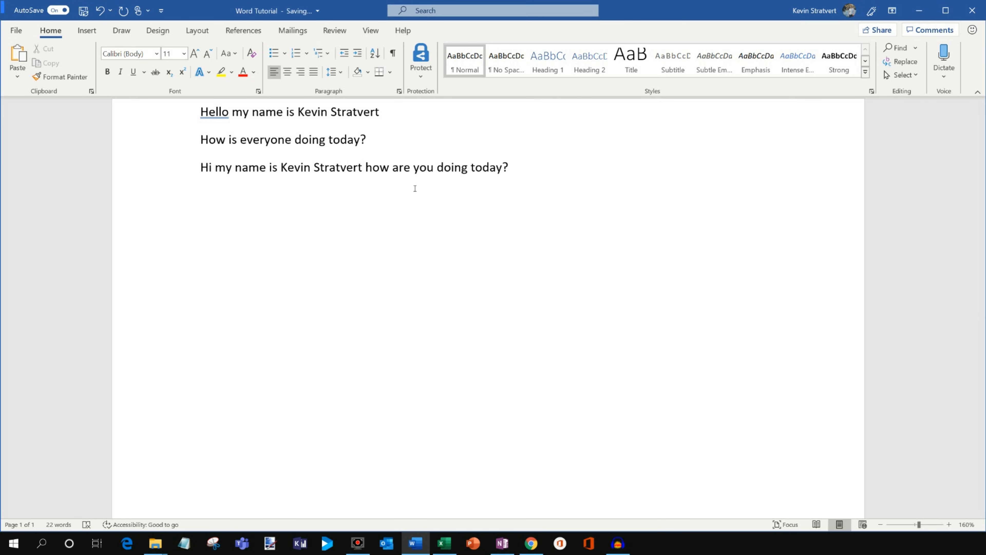
pyautogui.hotkey('ctrl', 'Right')
pyautogui.hotkey('ctrl', 'Right')
pyautogui.hotkey('ctrl', 'Right')
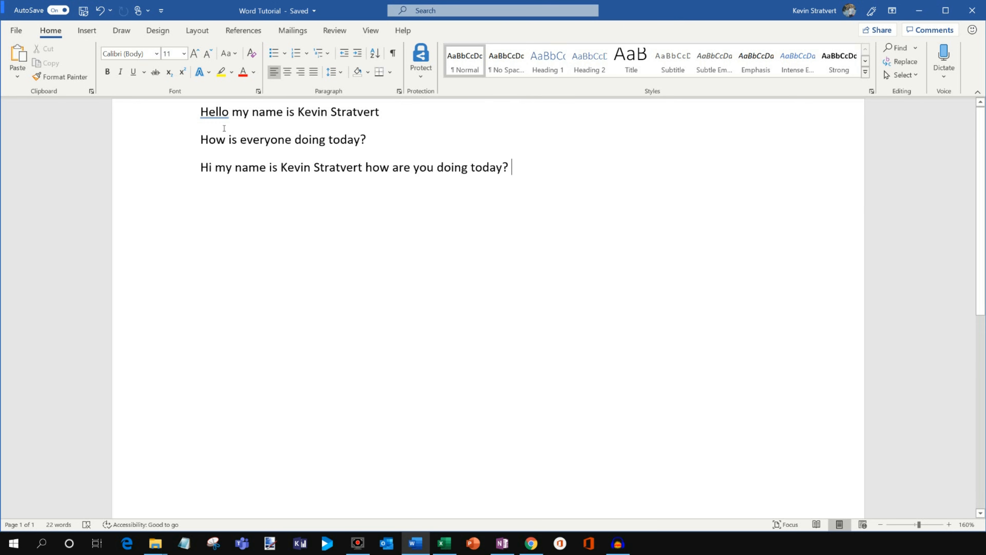
# Format the author's full name in the first line as bold, italic and underlined.
pyautogui.doubleClick(219, 115)
pyautogui.moveTo(302, 115); pyautogui.dragTo(388, 115)
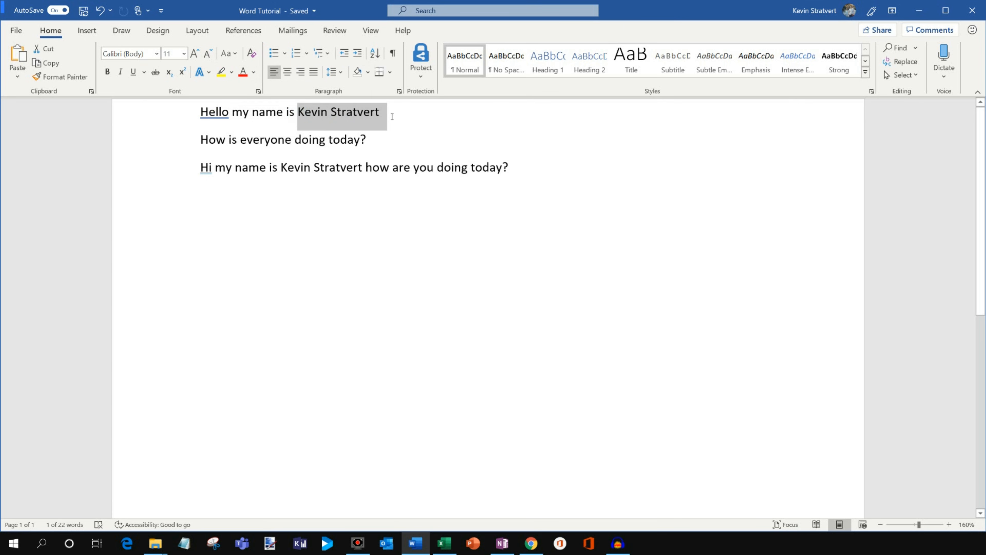
pyautogui.click(108, 73)
pyautogui.click(120, 72)
pyautogui.click(133, 72)
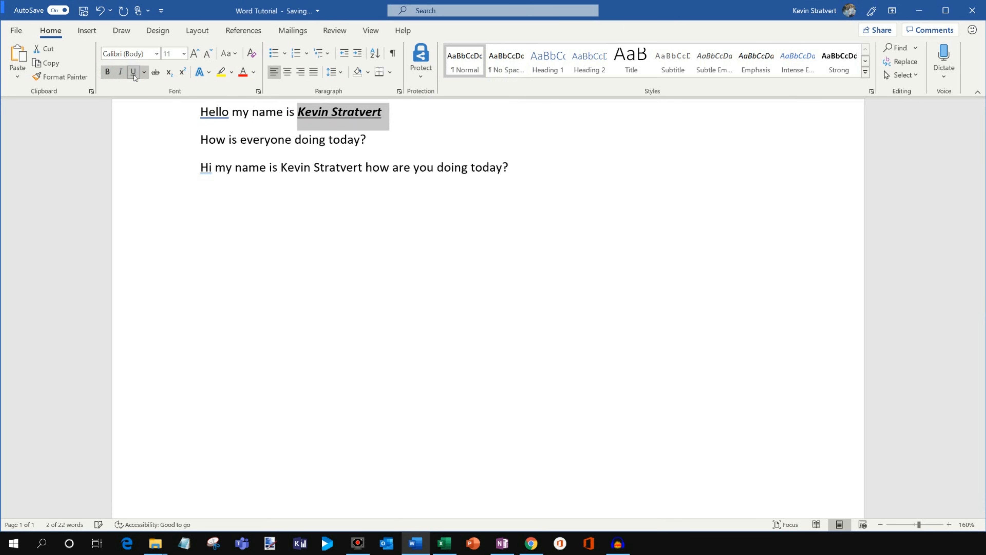
# Set the font of the author's full name in the first line to Segoe UI Semibold.
pyautogui.click(157, 53)
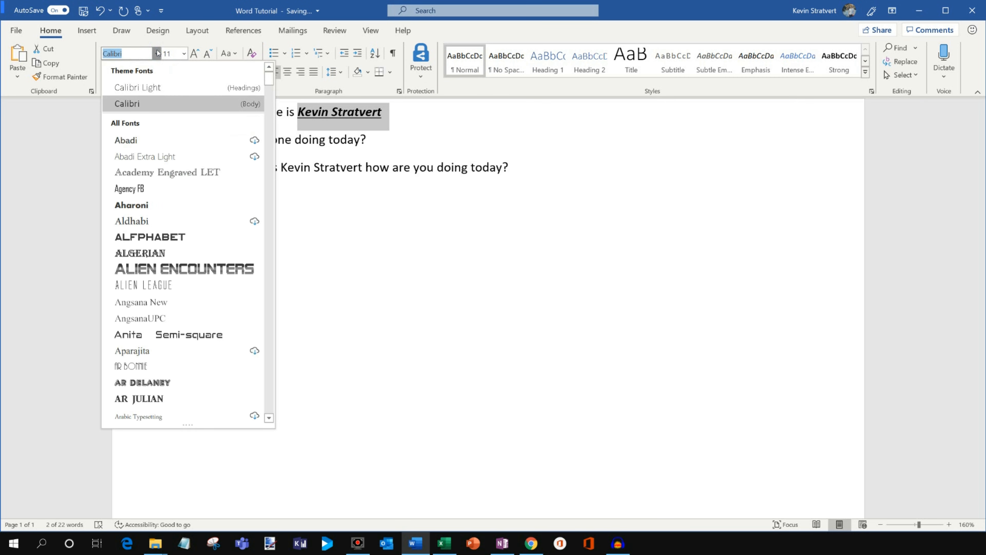
pyautogui.write('Seg')
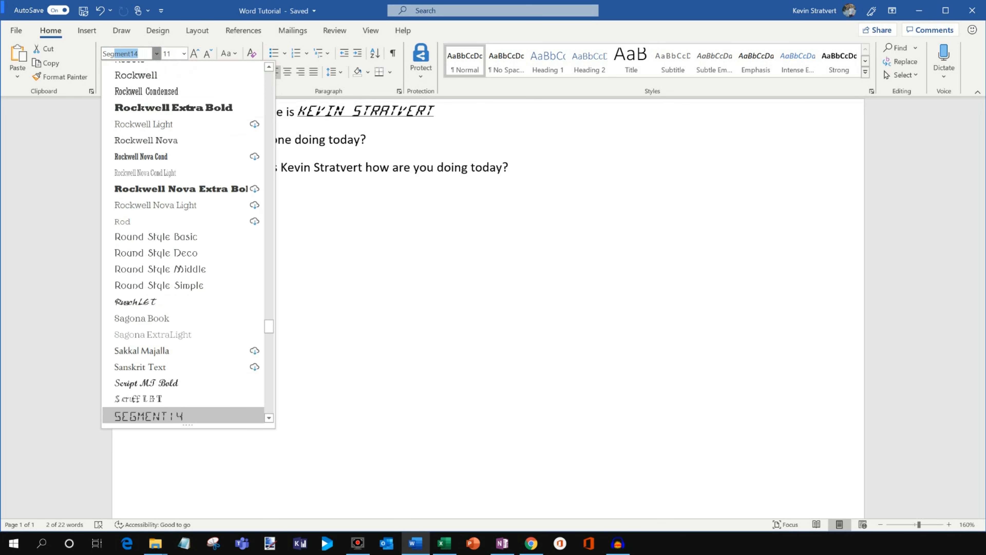
pyautogui.write('oe MDL2 As')
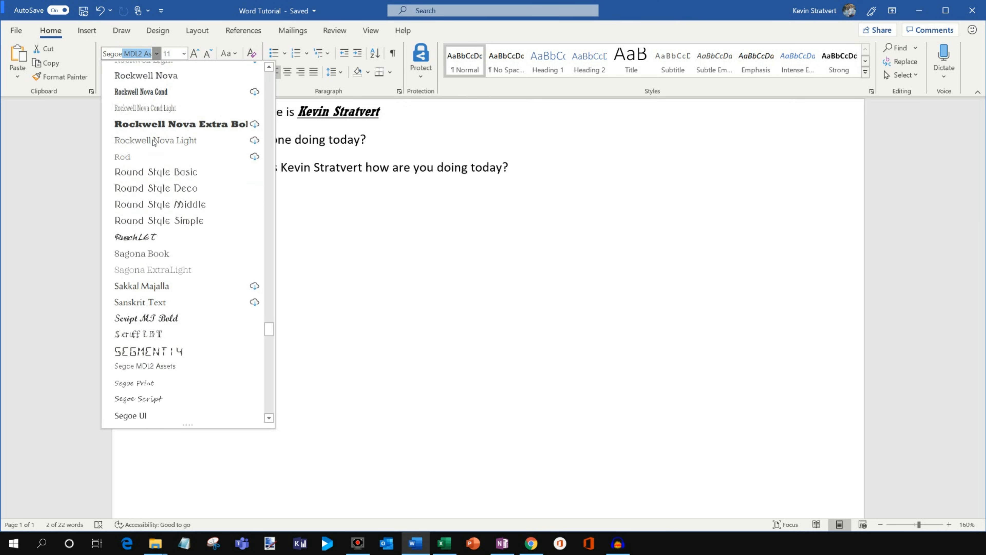
pyautogui.scroll(-2, 182, 155)
pyautogui.scroll(-2, 198, 404)
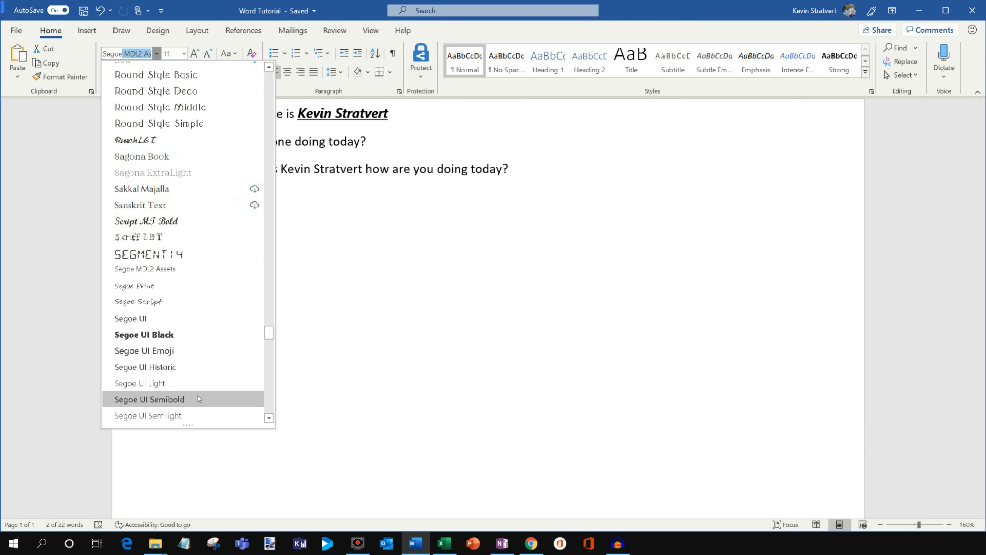
pyautogui.click(197, 351)
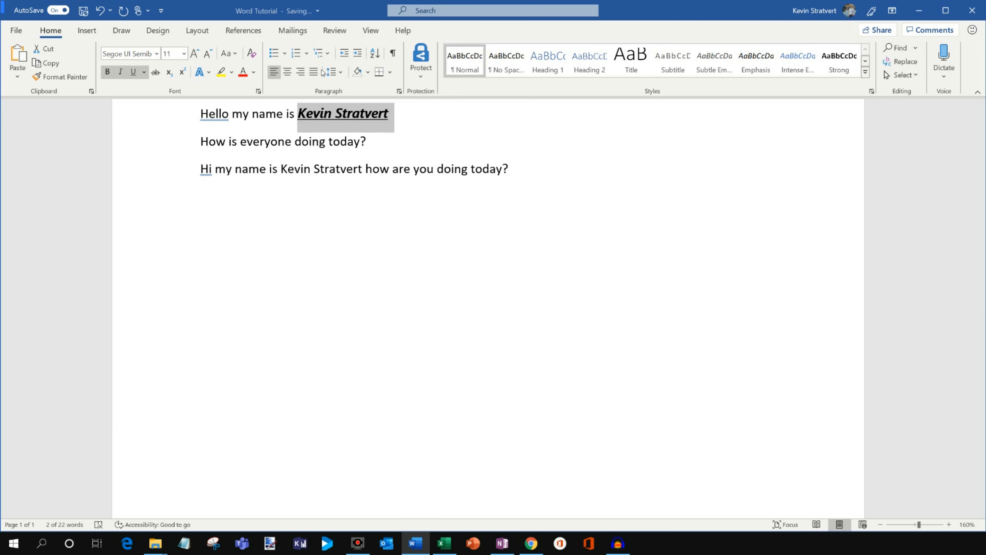
# Give the author's full name in the first line a custom blue font color.
pyautogui.click(253, 73)
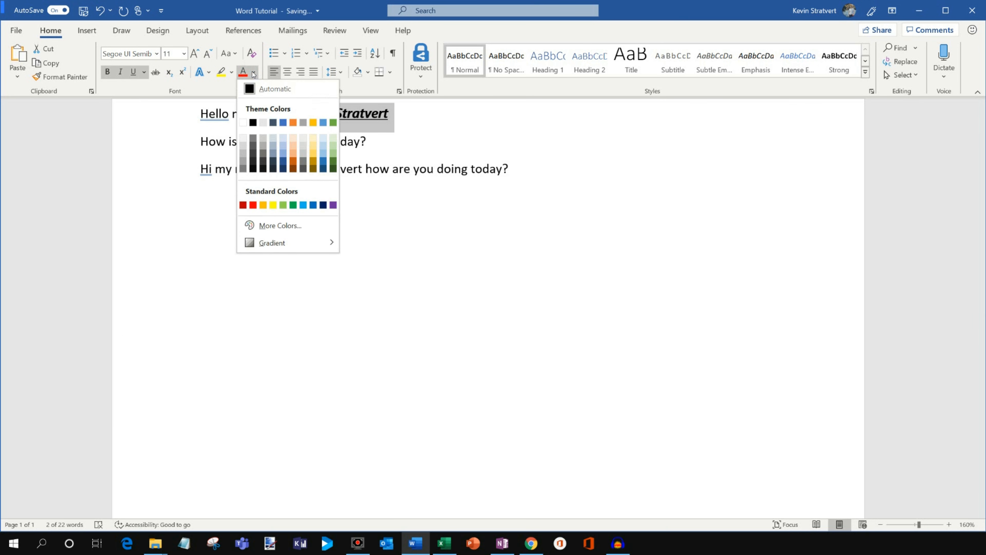
pyautogui.click(294, 228)
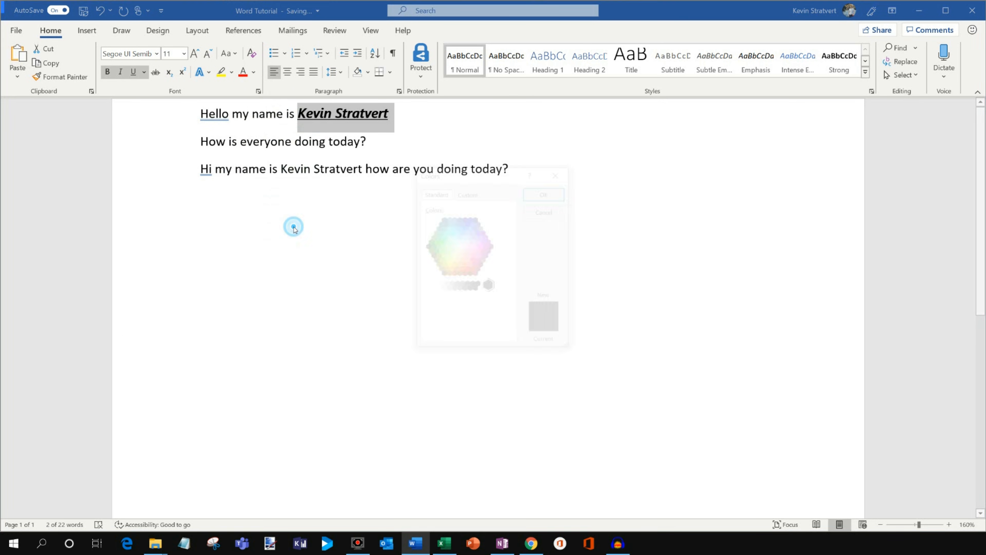
pyautogui.click(464, 192)
pyautogui.moveTo(424, 225); pyautogui.dragTo(470, 222)
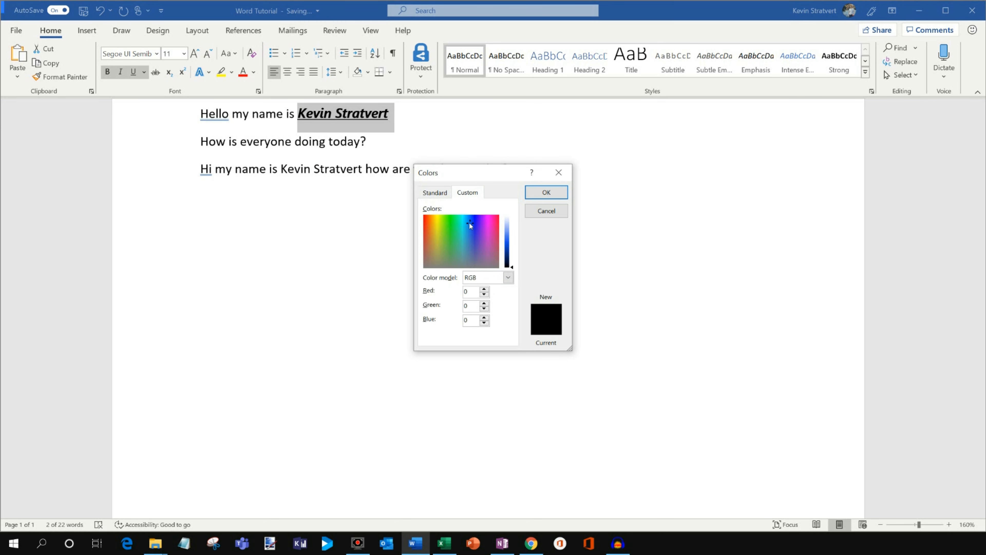
pyautogui.click(511, 244)
pyautogui.click(546, 192)
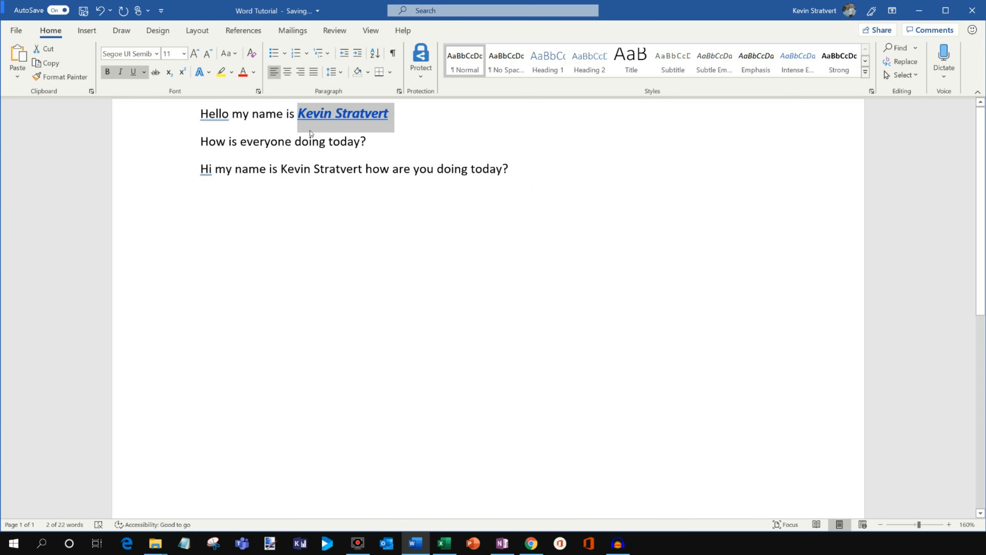
pyautogui.click(345, 124)
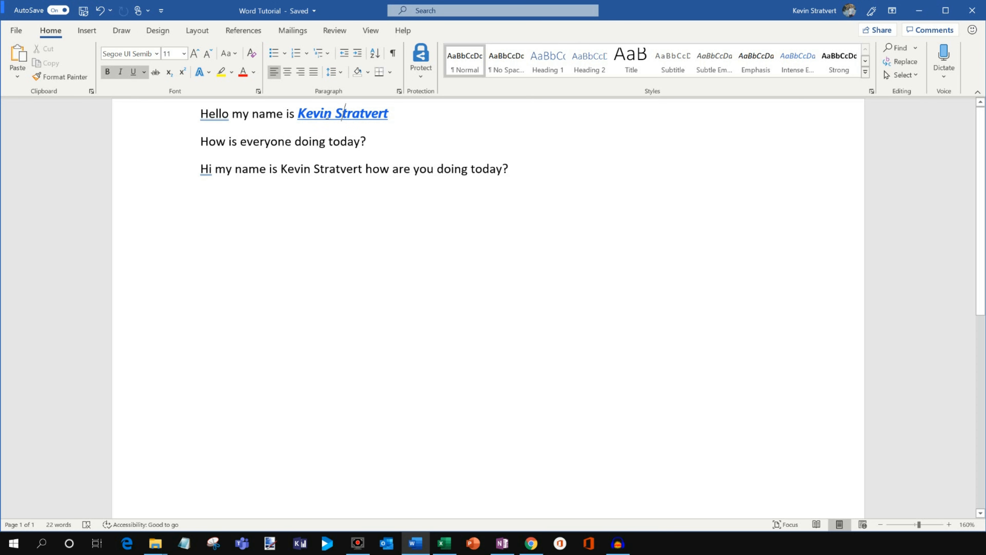
# Copy the formatting of the name in the first line onto the author's full name in the third line with Format Painter.
pyautogui.moveTo(280, 173); pyautogui.dragTo(365, 177)
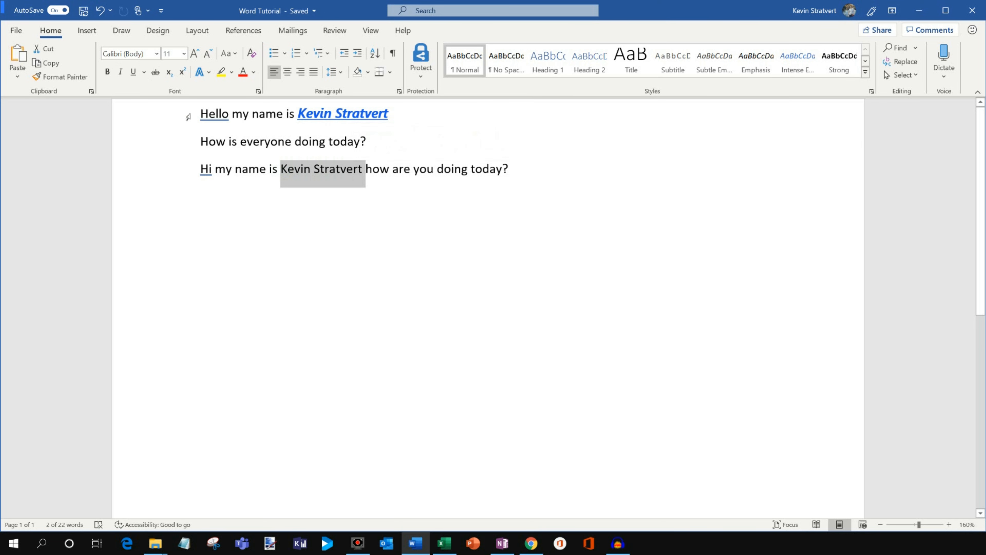
pyautogui.click(335, 115)
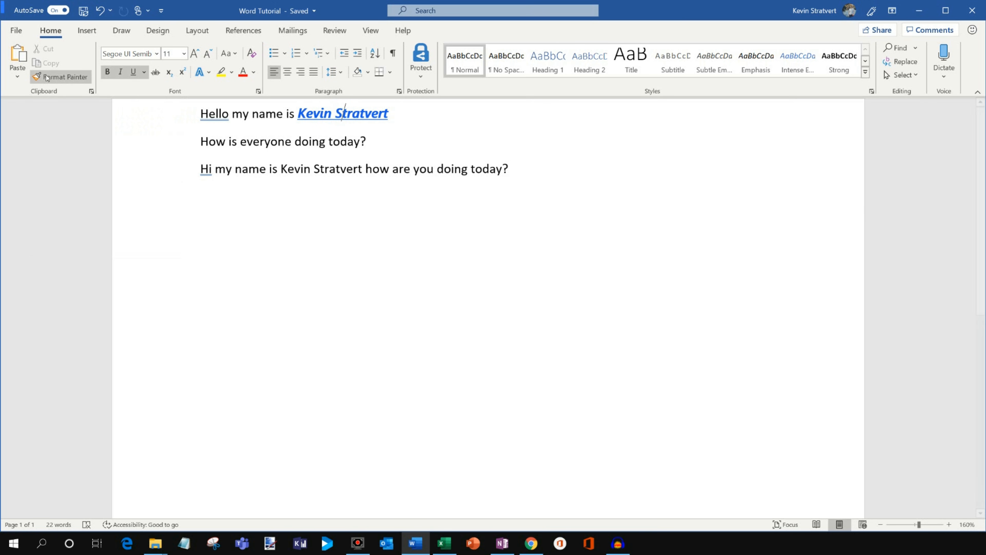
pyautogui.click(60, 76)
pyautogui.moveTo(286, 171); pyautogui.dragTo(361, 175)
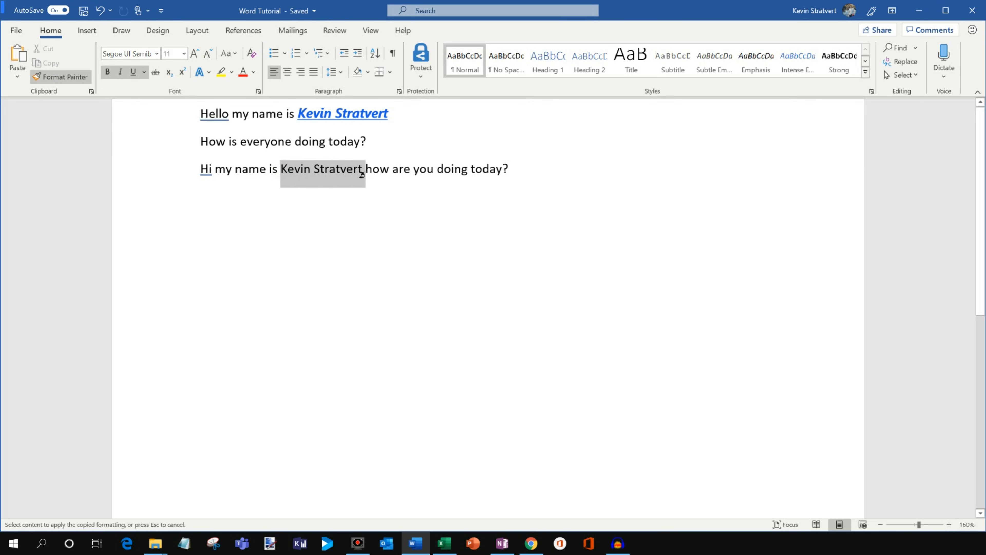
pyautogui.moveTo(362, 174); pyautogui.dragTo(363, 176)
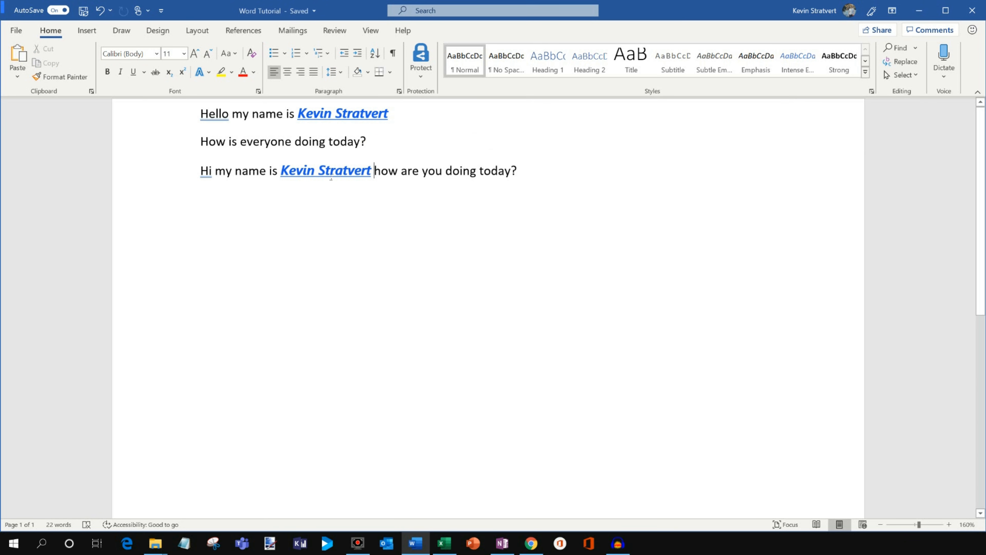
# Make the words before the author's name in the first line bold and color the opening letters "He" red.
pyautogui.moveTo(285, 115); pyautogui.dragTo(187, 113)
pyautogui.hotkey('ctrl', 'b')
pyautogui.click(250, 90)
pyautogui.click(285, 113)
# Clear all formatting from the entire first line.
pyautogui.moveTo(410, 117); pyautogui.dragTo(199, 115)
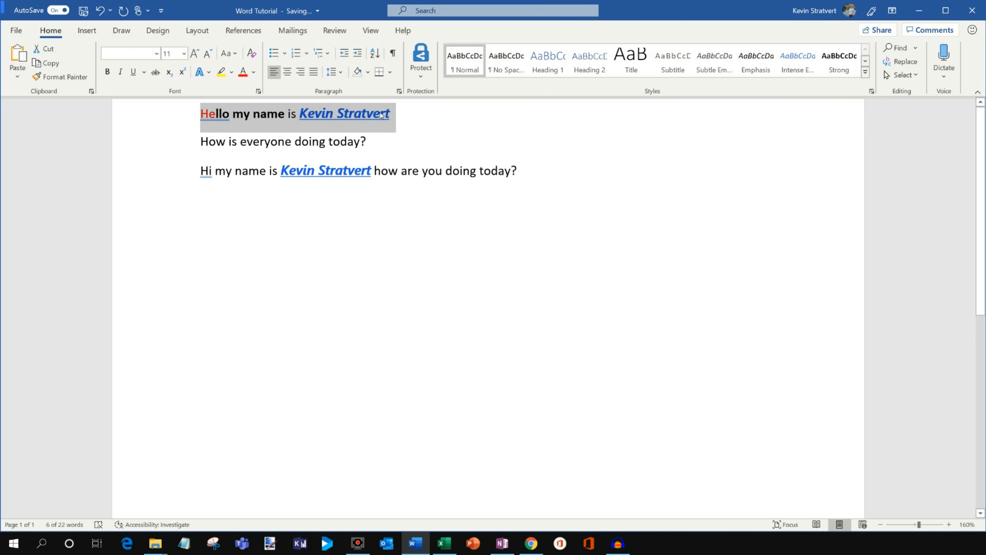
pyautogui.click(251, 53)
pyautogui.click(393, 112)
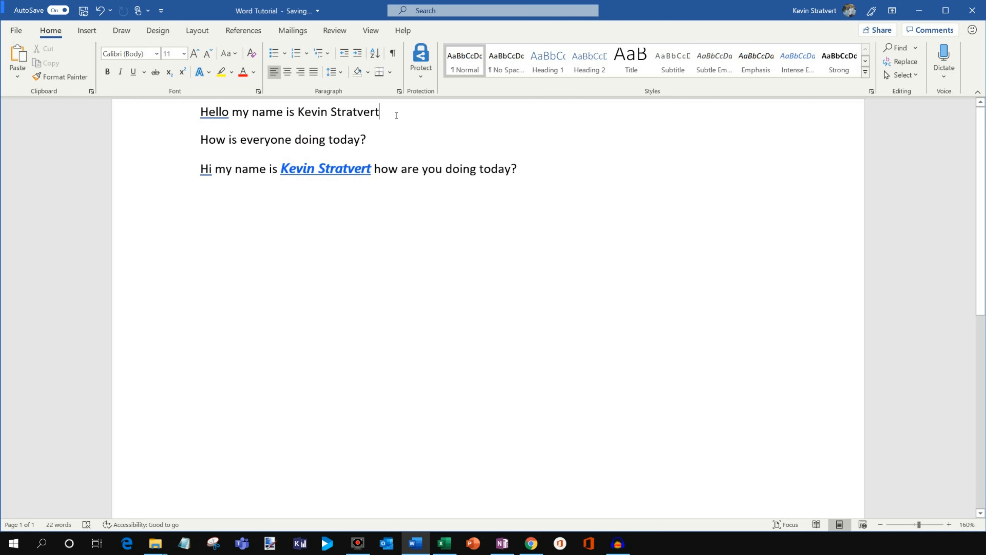
# Leave blank lines below the third sentence and enter New York, Seattle and Washington DC on separate lines.
pyautogui.moveTo(384, 112); pyautogui.dragTo(300, 111)
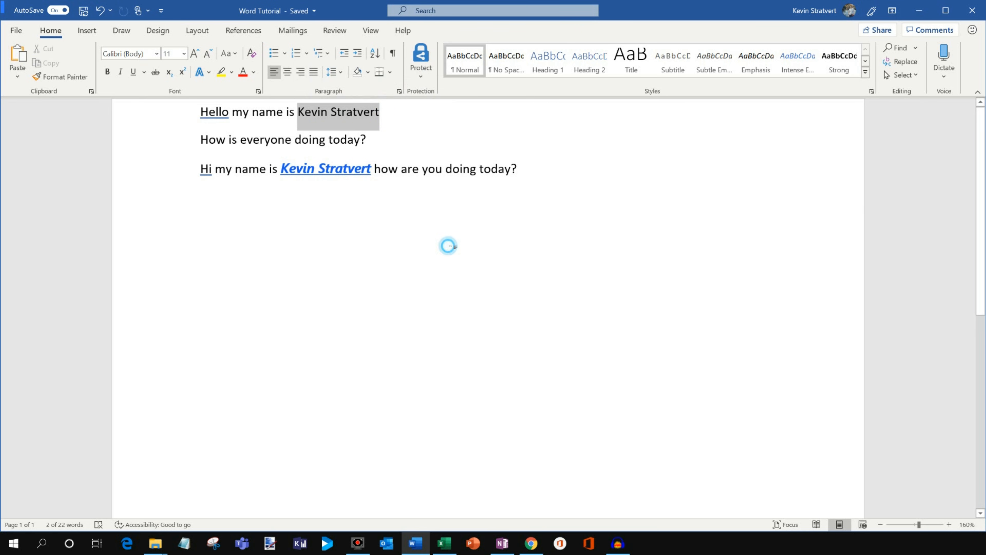
pyautogui.scroll(-1, 447, 245)
pyautogui.click(590, 176)
pyautogui.press('Return')
pyautogui.press('Return')
pyautogui.press('Return')
pyautogui.write('New York')
pyautogui.press('Return')
pyautogui.write('Seattle')
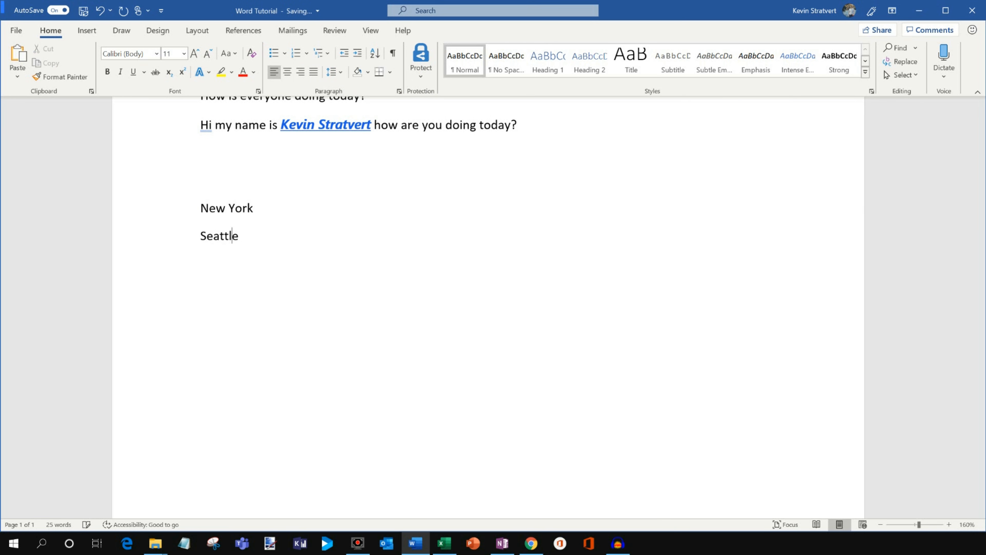
pyautogui.press('Return')
pyautogui.write('WAshington DC')
pyautogui.scroll(-2, 287, 178)
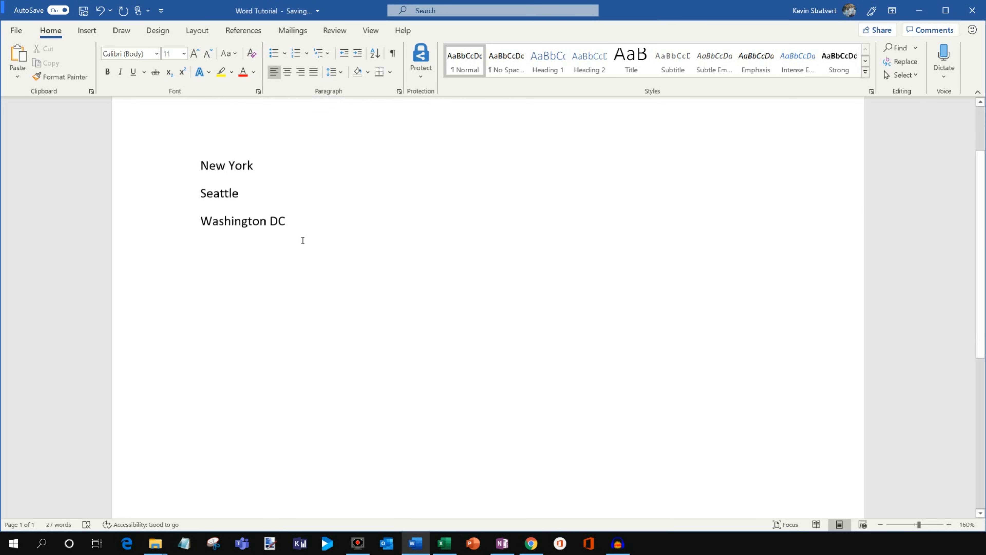
pyautogui.scroll(3, 315, 311)
pyautogui.moveTo(286, 307); pyautogui.dragTo(263, 309)
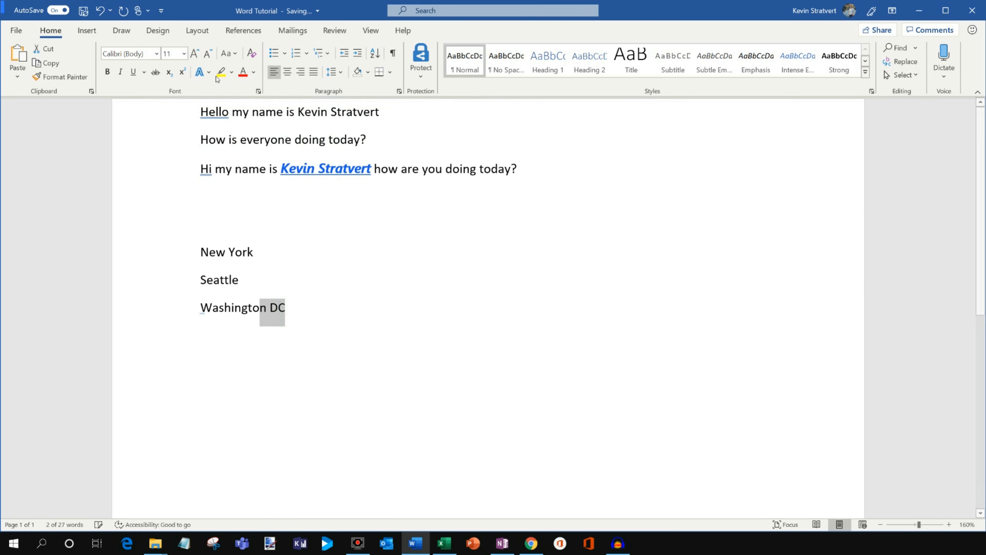
pyautogui.moveTo(295, 308); pyautogui.dragTo(183, 311)
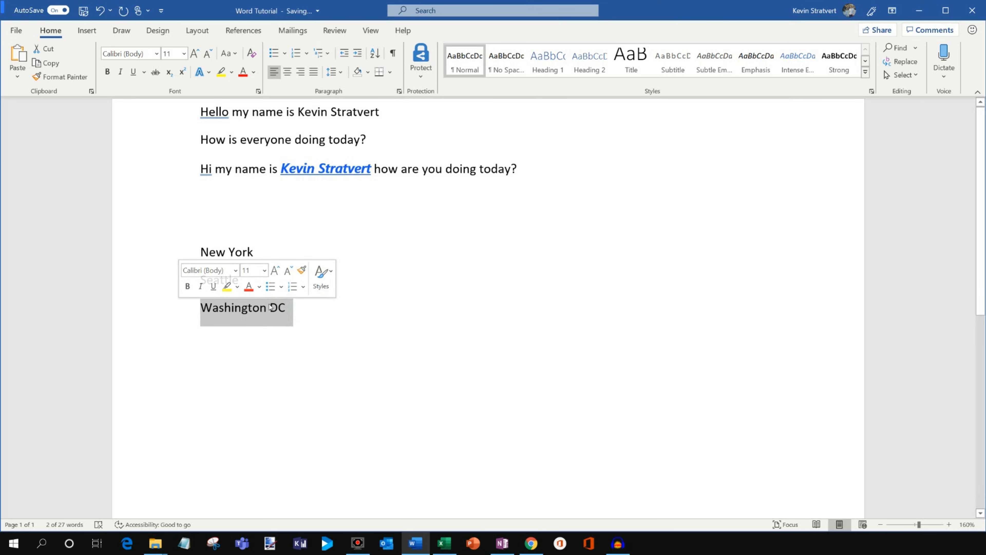
pyautogui.click(304, 312)
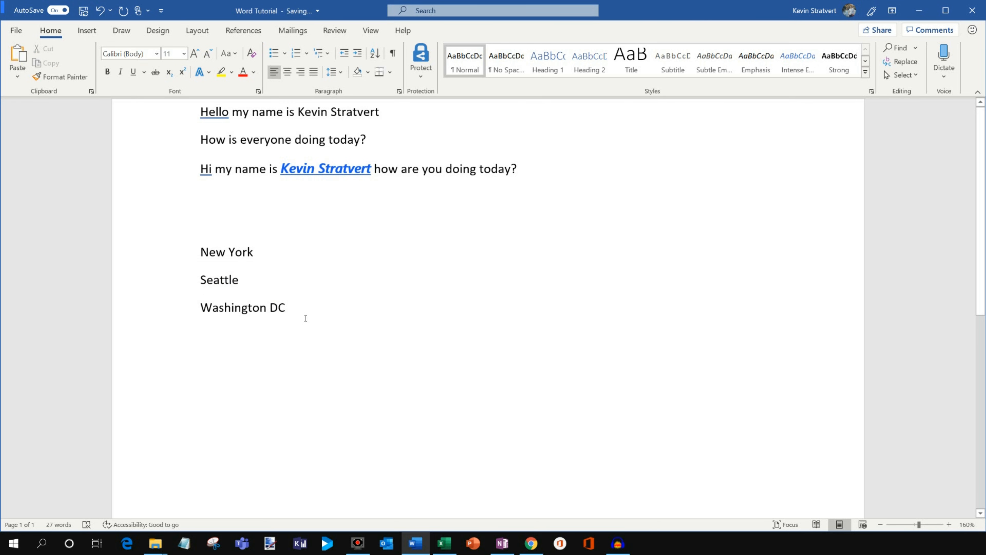
pyautogui.moveTo(309, 319); pyautogui.dragTo(172, 260)
# Add Phoenix on its own line below Washington DC.
pyautogui.click(328, 312)
pyautogui.press('Return')
pyautogui.write('Pho')
pyautogui.press('BackSpace')
pyautogui.press('BackSpace')
pyautogui.write('hoeni')
pyautogui.press('BackSpace')
pyautogui.press('BackSpace')
pyautogui.press('BackSpace')
pyautogui.write('oenix')
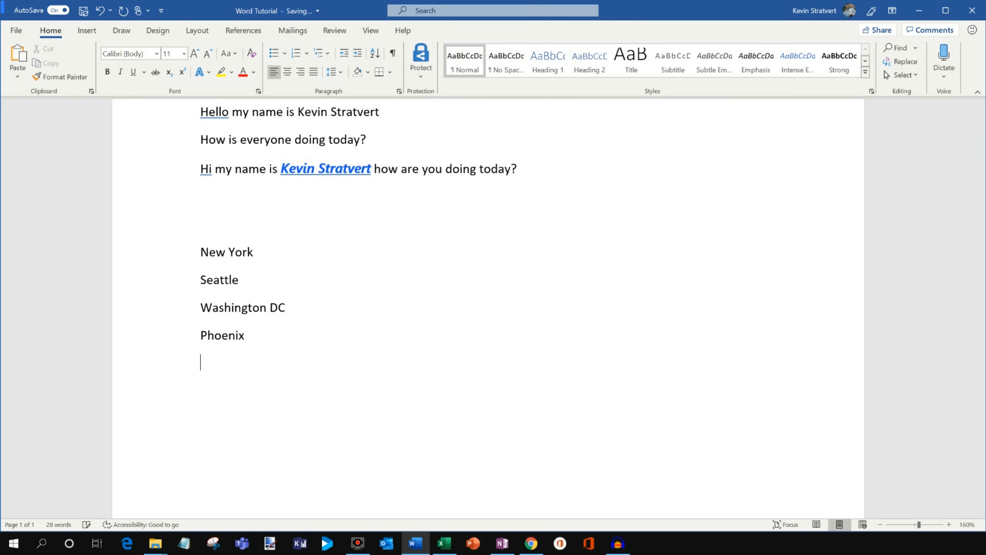
# Format the four city lines as a bulleted list, trying numbering before returning to bullets.
pyautogui.moveTo(271, 333); pyautogui.dragTo(194, 251)
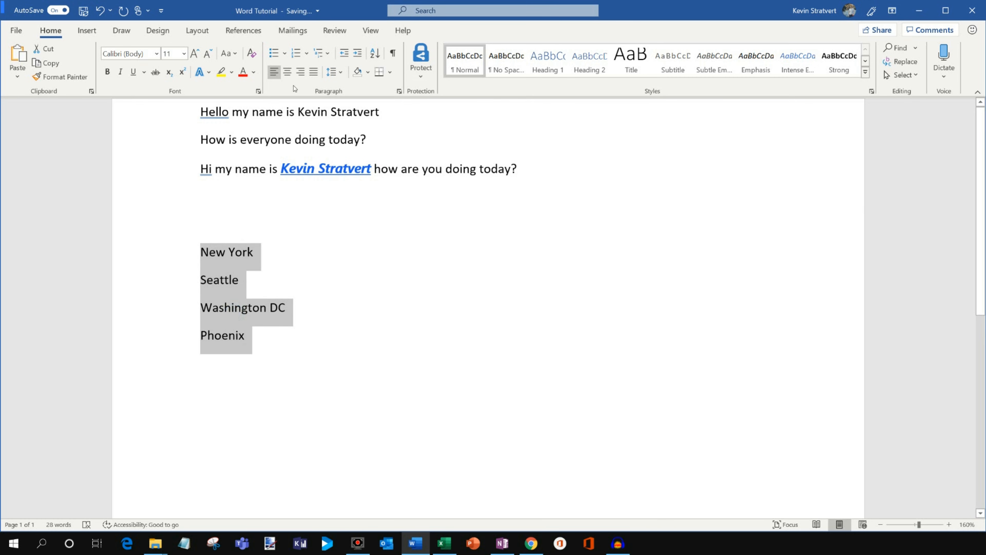
pyautogui.click(274, 55)
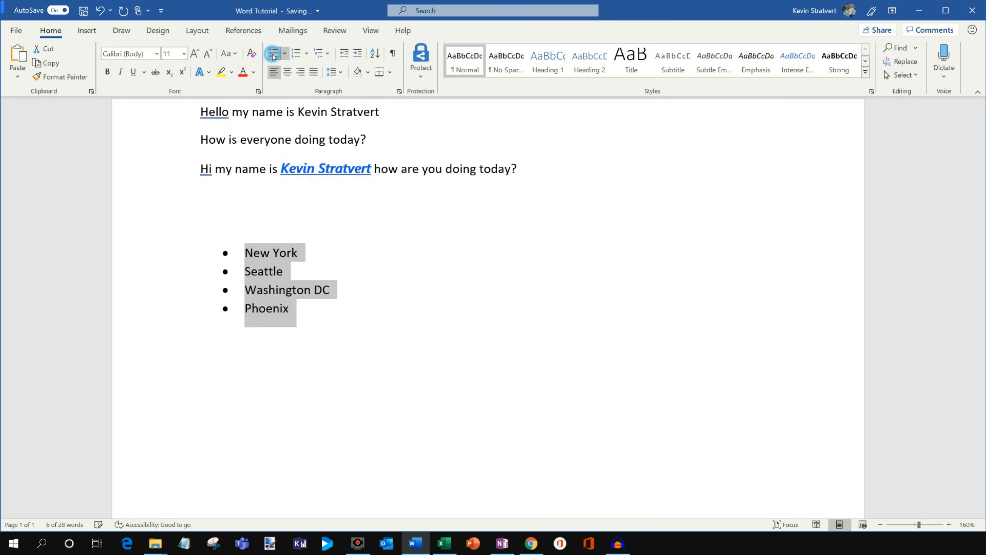
pyautogui.click(297, 54)
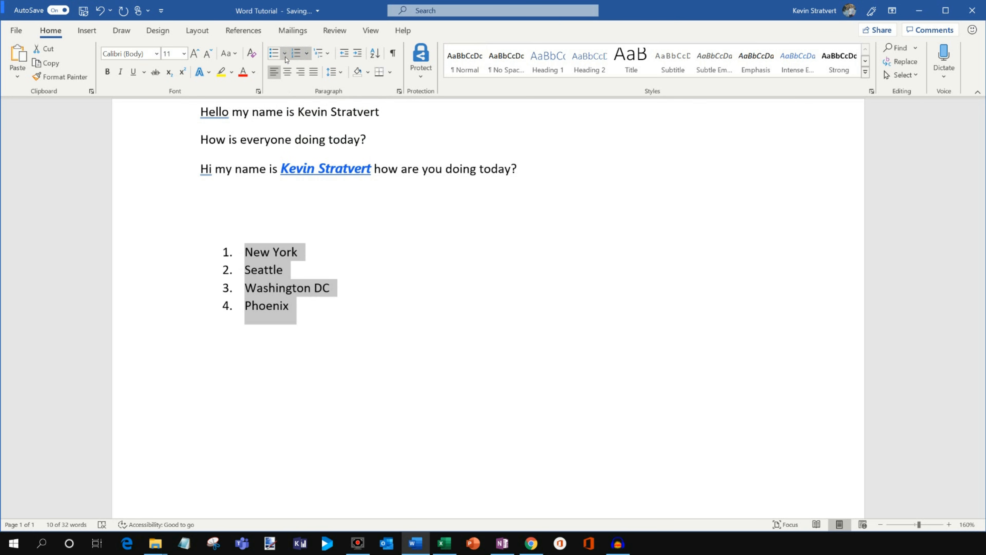
pyautogui.click(274, 55)
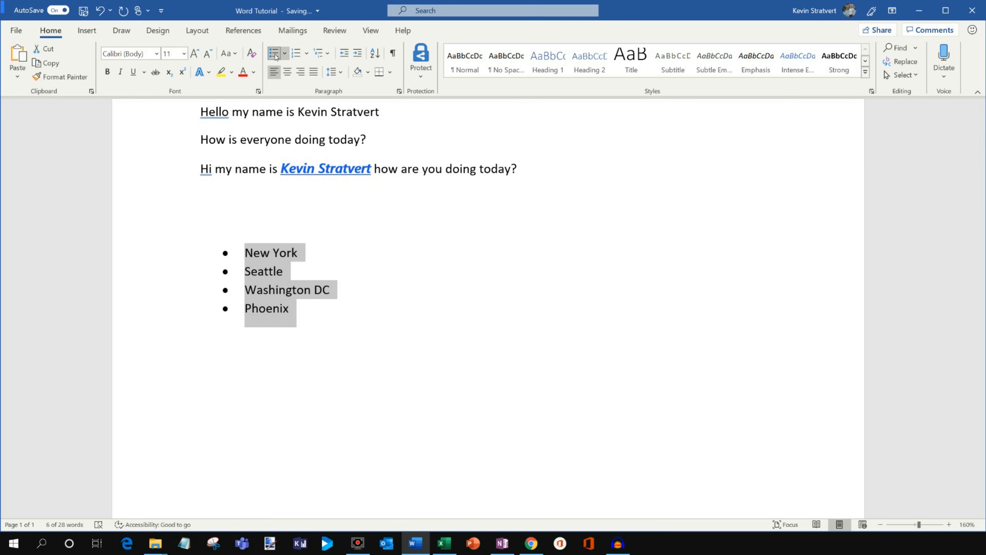
pyautogui.click(377, 326)
pyautogui.click(328, 205)
# Sort the bulleted city list by paragraphs as text in ascending order.
pyautogui.moveTo(332, 316); pyautogui.dragTo(221, 260)
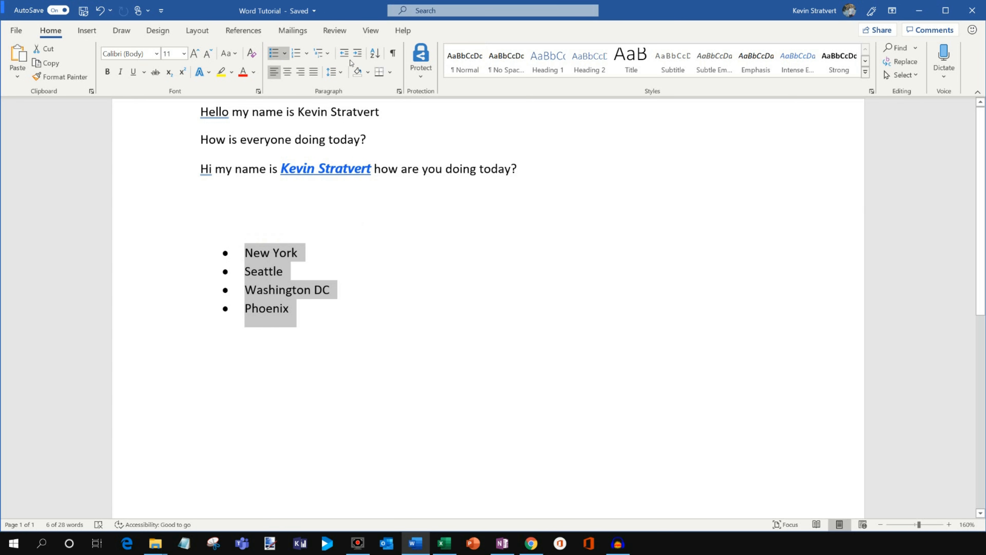
pyautogui.click(375, 55)
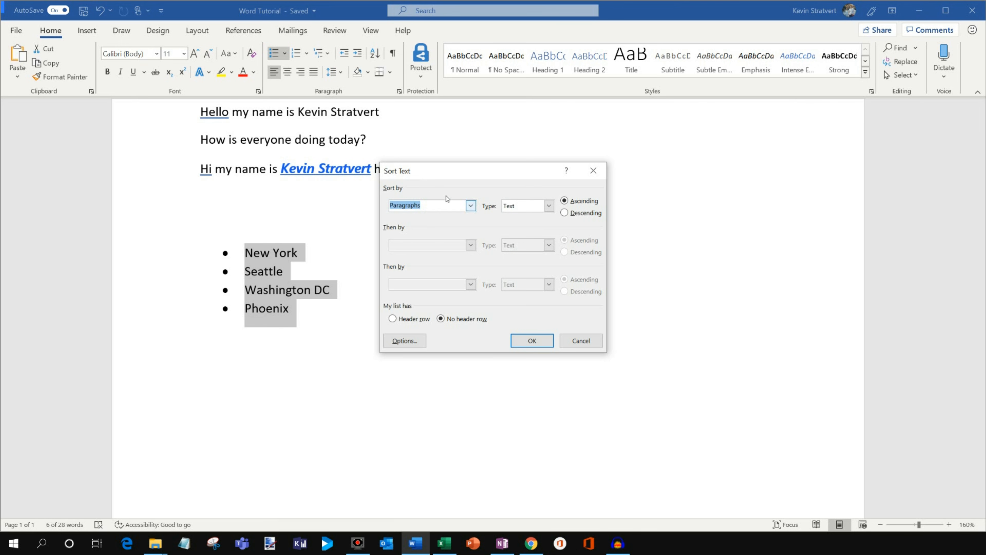
pyautogui.click(471, 206)
pyautogui.click(508, 205)
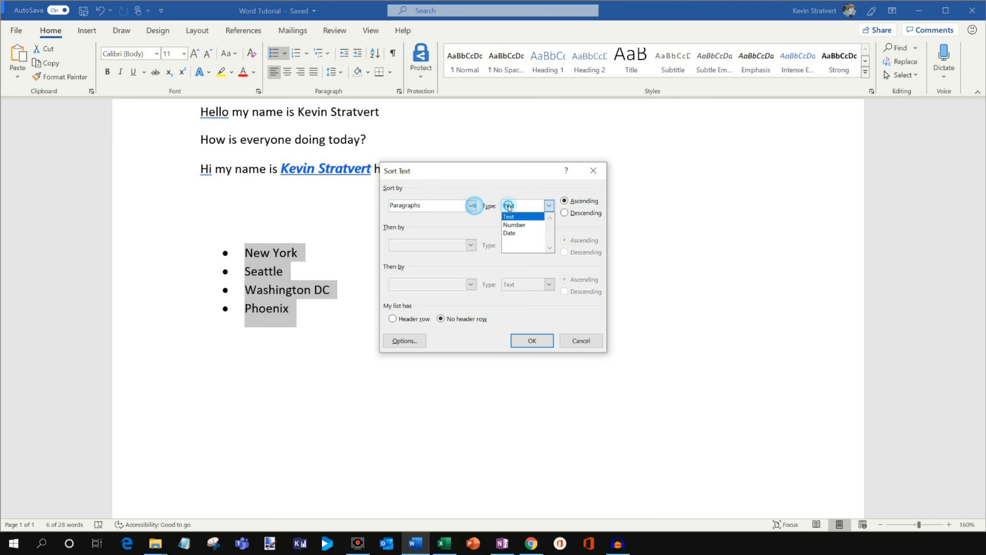
pyautogui.click(520, 188)
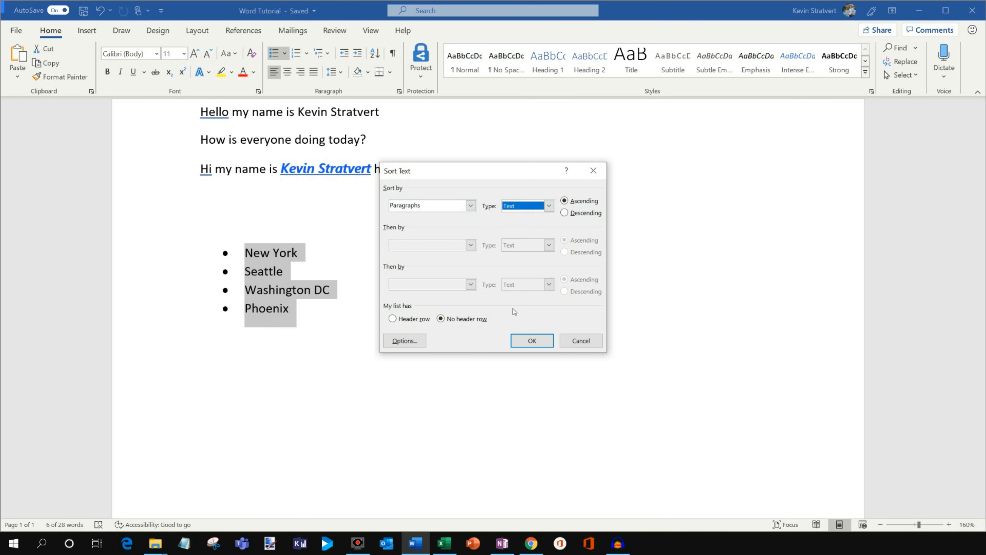
pyautogui.click(532, 340)
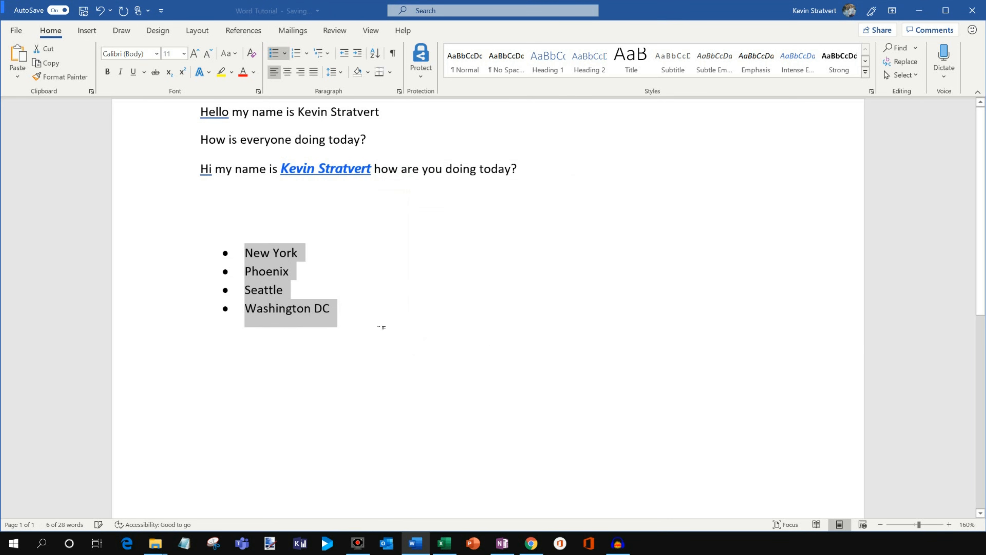
pyautogui.click(286, 274)
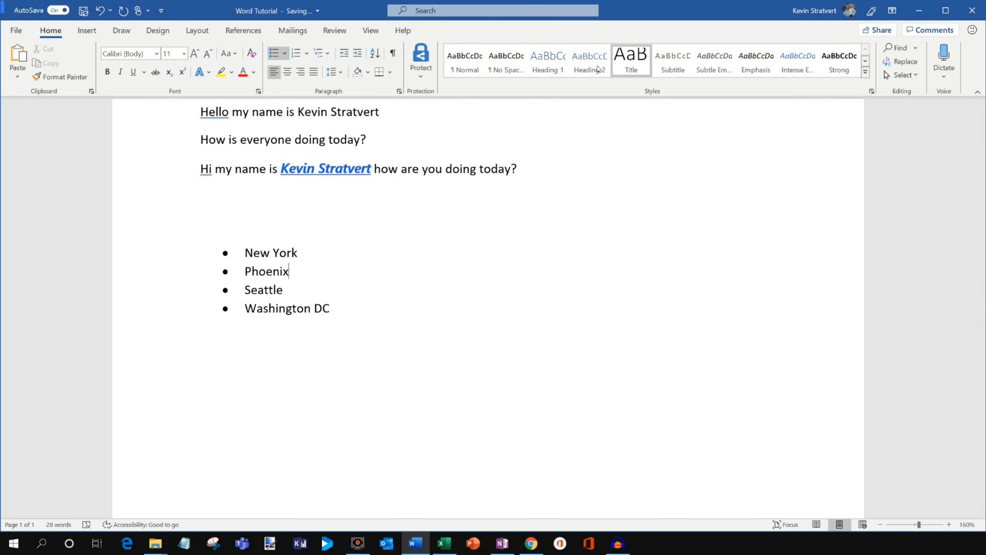
pyautogui.click(414, 395)
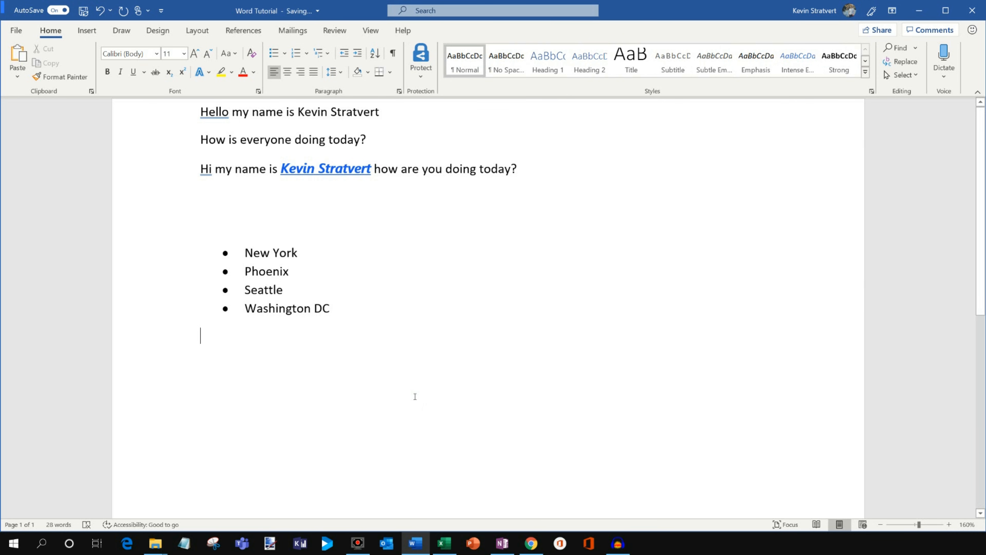
# Enter Vacation Destinations, Favorite Vacations and Dream Vacations below the city list, each on its own line with a blank line between them.
pyautogui.write('Vacation')
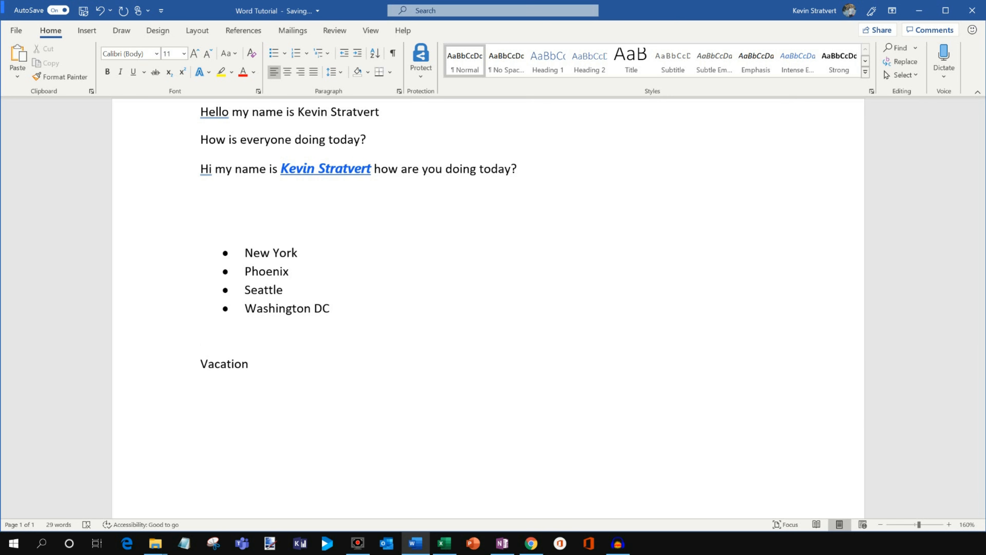
pyautogui.write(' Destinations')
pyautogui.press('Return')
pyautogui.press('Return')
pyautogui.write('Favorite vacations')
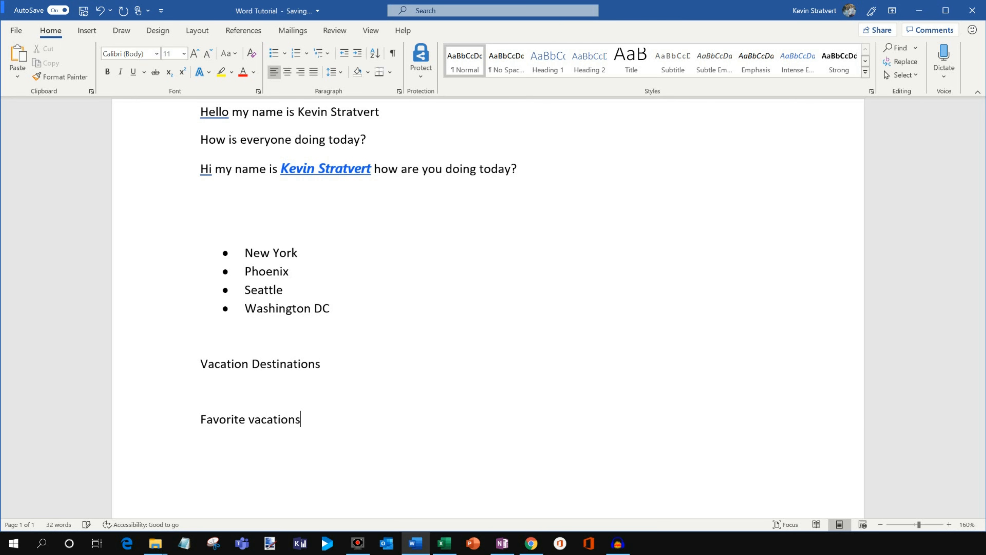
pyautogui.hotkey('ctrl', 'Left')
pyautogui.press('Delete')
pyautogui.write('V')
pyautogui.press('Return')
pyautogui.write('Dream Vacations')
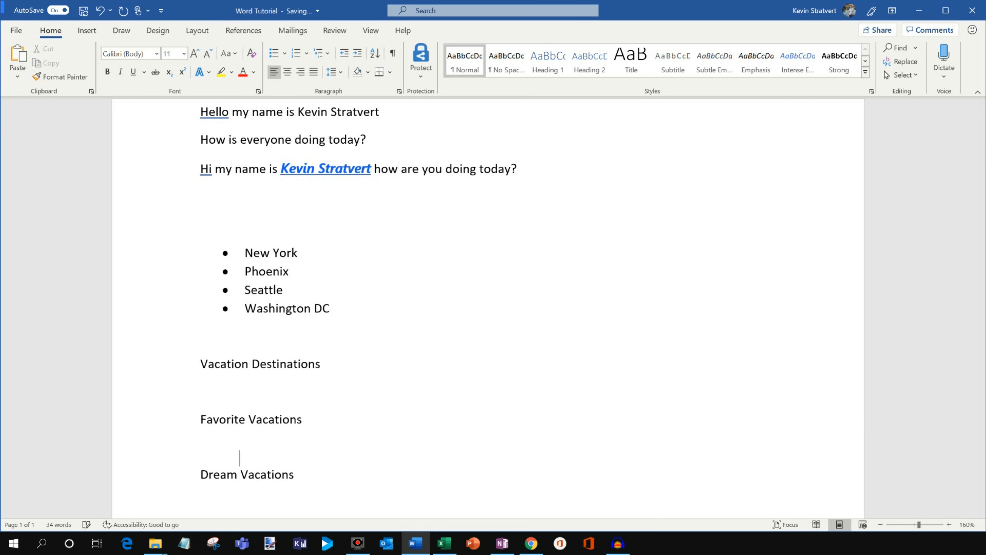
# Add filler text under the three titles: fdsafdsa under Vacation Destinations, fsadfdas under Favorite Vacations and fasd under Dream Vacations.
pyautogui.click(293, 392)
pyautogui.write('fdsafdsa')
pyautogui.click(248, 474)
pyautogui.write('f')
pyautogui.press('BackSpace')
pyautogui.press('Up')
pyautogui.write('fsadfdas')
pyautogui.press('Down')
pyautogui.press('Return')
pyautogui.write('fasd')
# Apply the Heading 1 style to the Vacation Destinations, Favorite Vacations and Dream Vacations lines.
pyautogui.moveTo(348, 369); pyautogui.dragTo(197, 366)
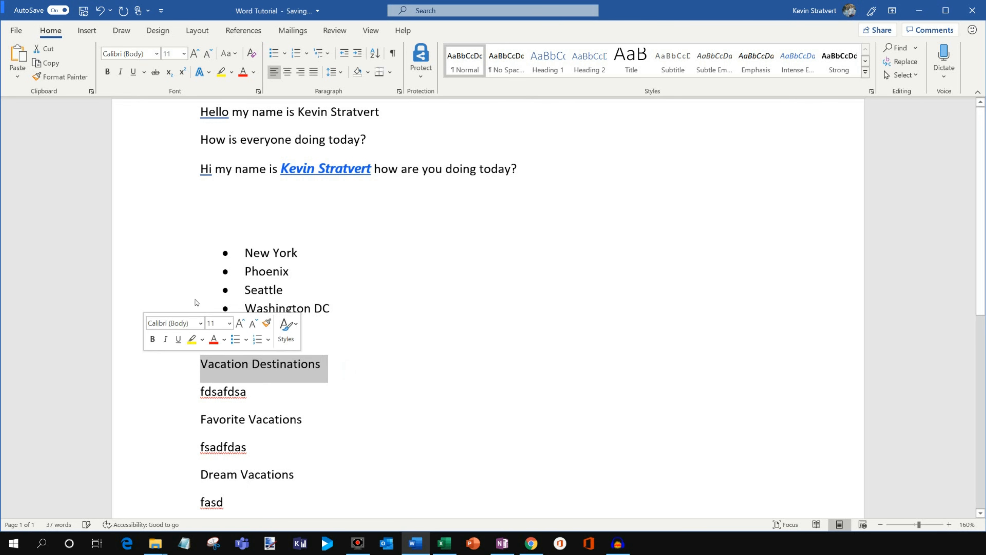
pyautogui.click(548, 60)
pyautogui.moveTo(332, 418); pyautogui.dragTo(193, 427)
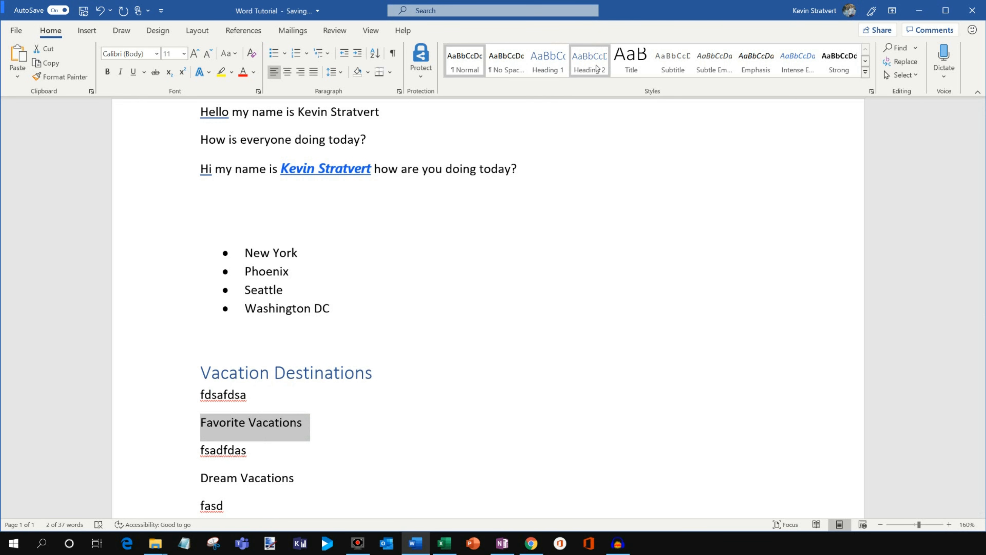
pyautogui.click(548, 60)
pyautogui.moveTo(310, 486); pyautogui.dragTo(137, 480)
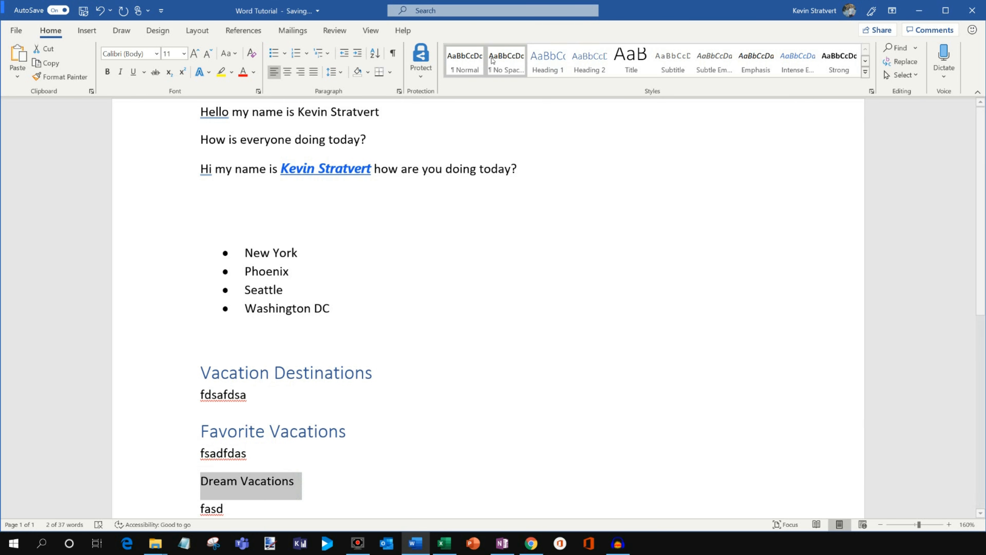
pyautogui.click(547, 60)
pyautogui.click(365, 309)
# Colour the text of the Vacation Destinations and Favorite Vacations headings red one at a time.
pyautogui.scroll(-1, 383, 278)
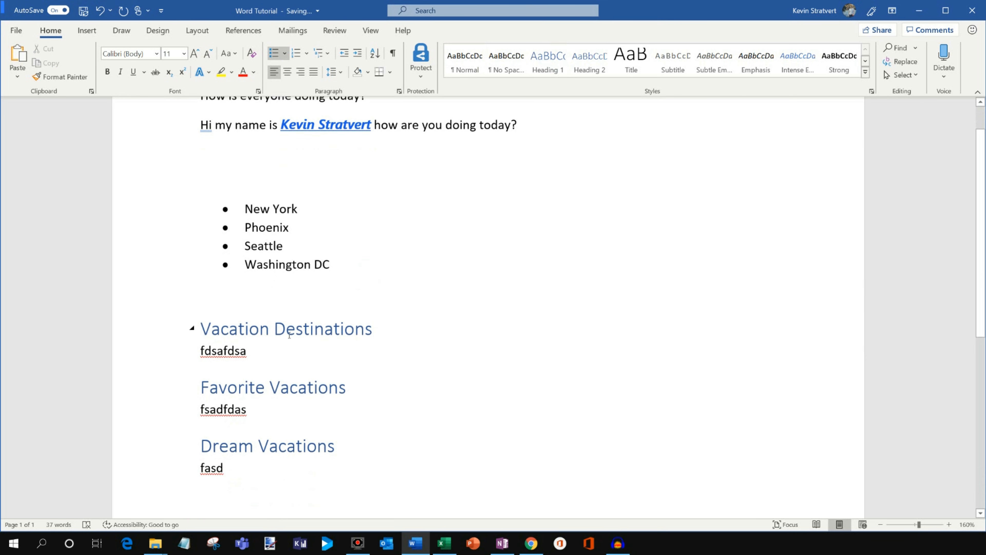
pyautogui.click(342, 329)
pyautogui.scroll(1, 358, 328)
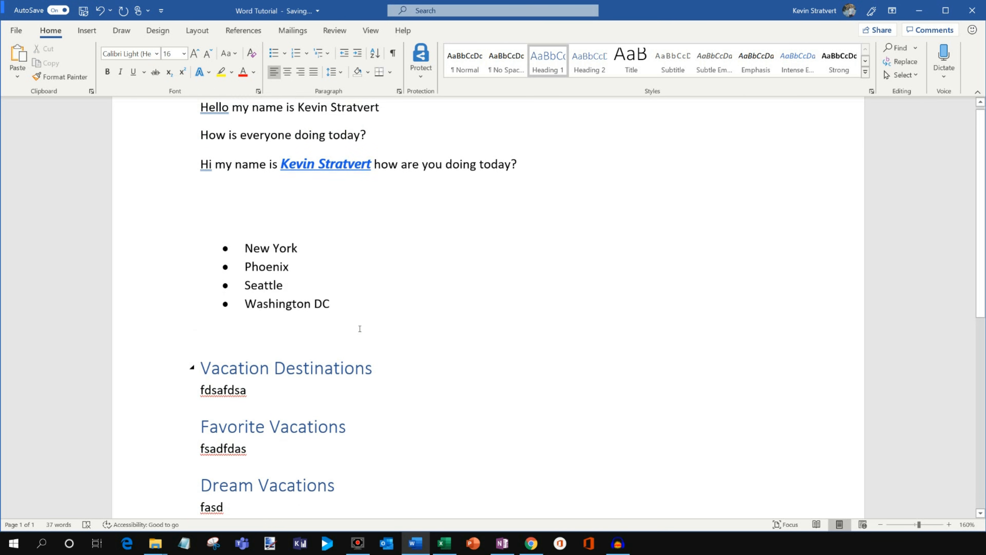
pyautogui.scroll(-1, 360, 329)
pyautogui.scroll(-1, 360, 329)
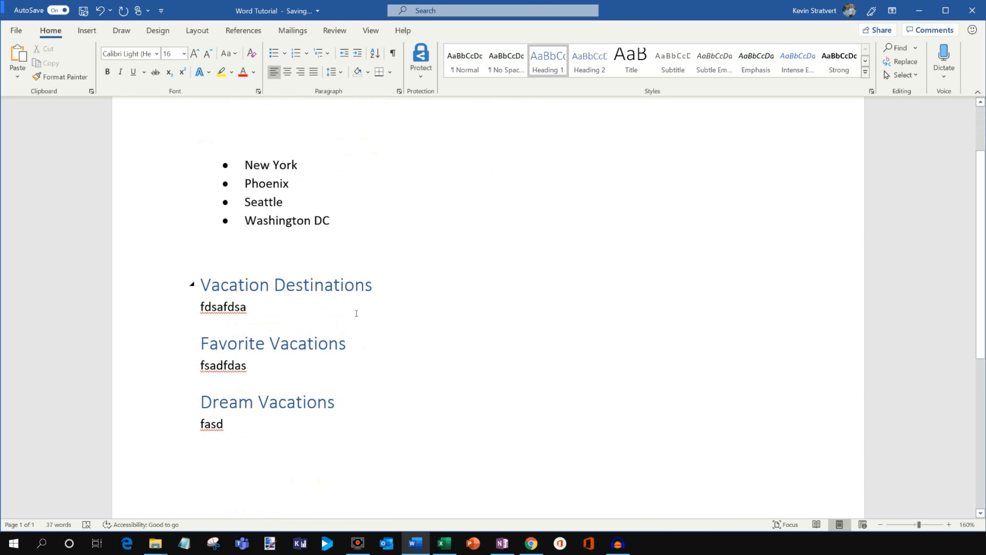
pyautogui.tripleClick(418, 283)
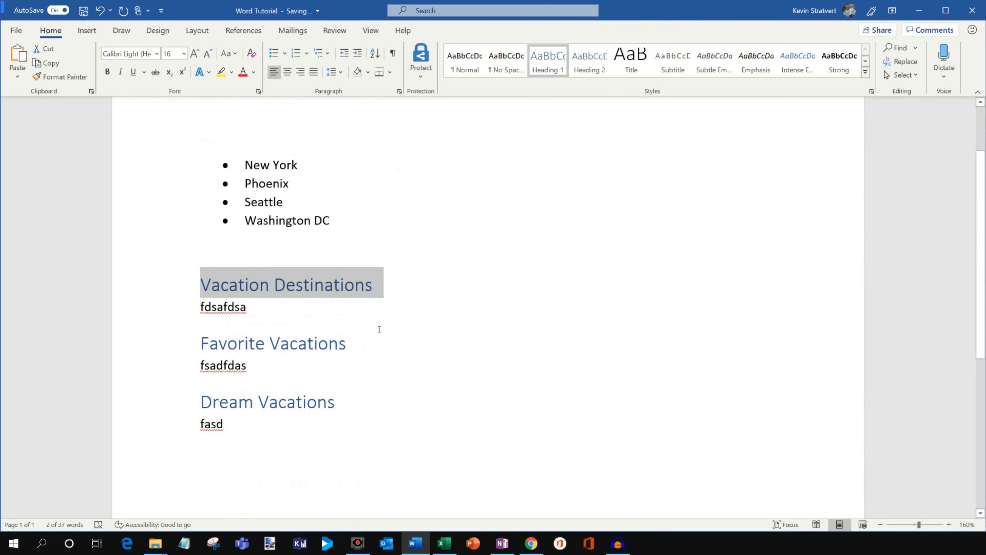
pyautogui.click(243, 71)
pyautogui.tripleClick(360, 340)
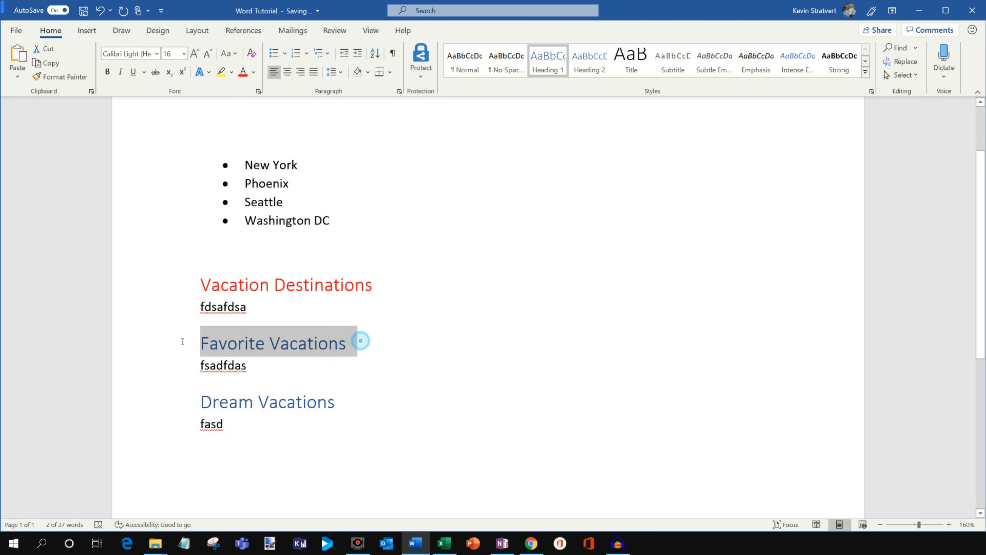
pyautogui.click(243, 71)
pyautogui.click(323, 247)
# Undo the individual red heading colours and reapply the Heading 1 style to Dream Vacations.
pyautogui.click(100, 11)
pyautogui.click(100, 11)
pyautogui.click(100, 11)
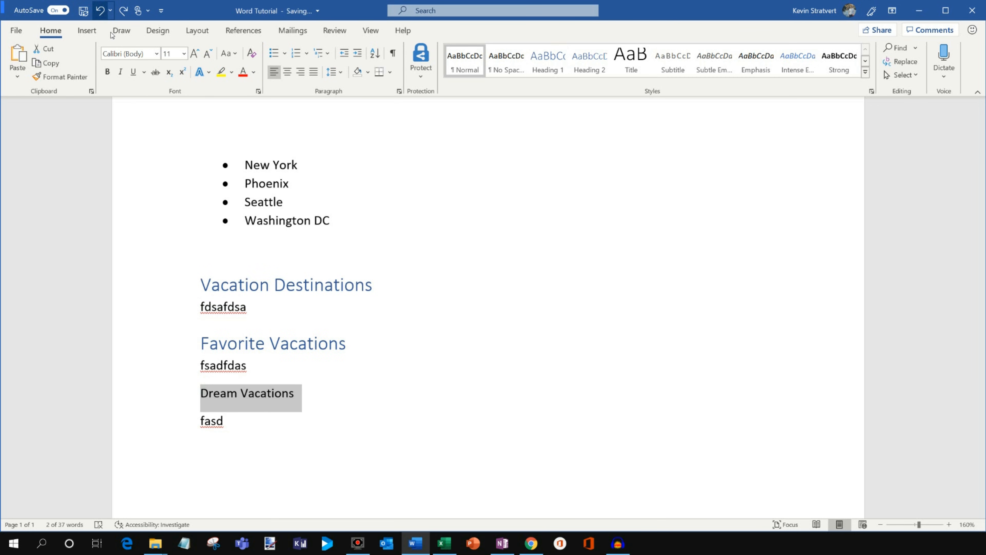
pyautogui.click(548, 59)
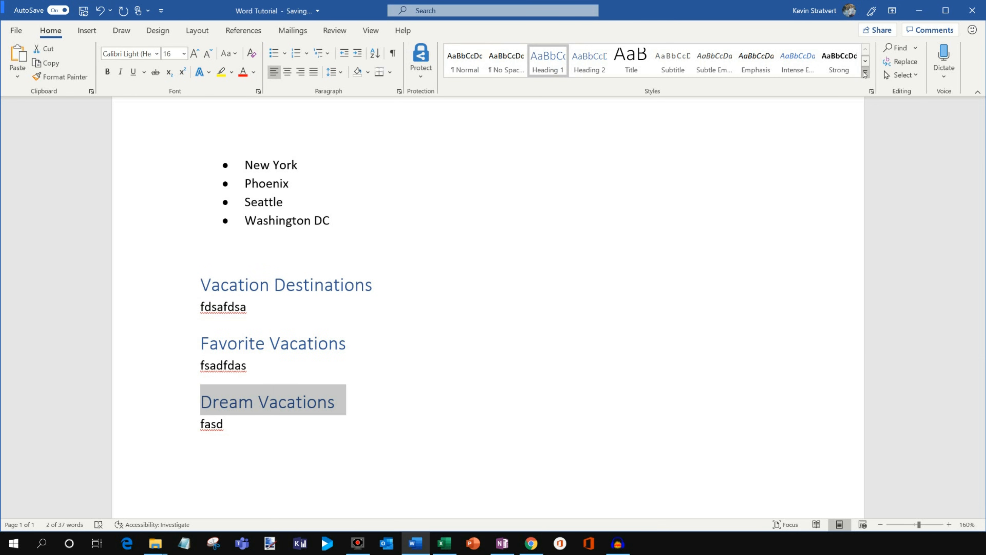
# Modify the Heading 1 style so that its font colour is standard red.
pyautogui.rightClick(549, 63)
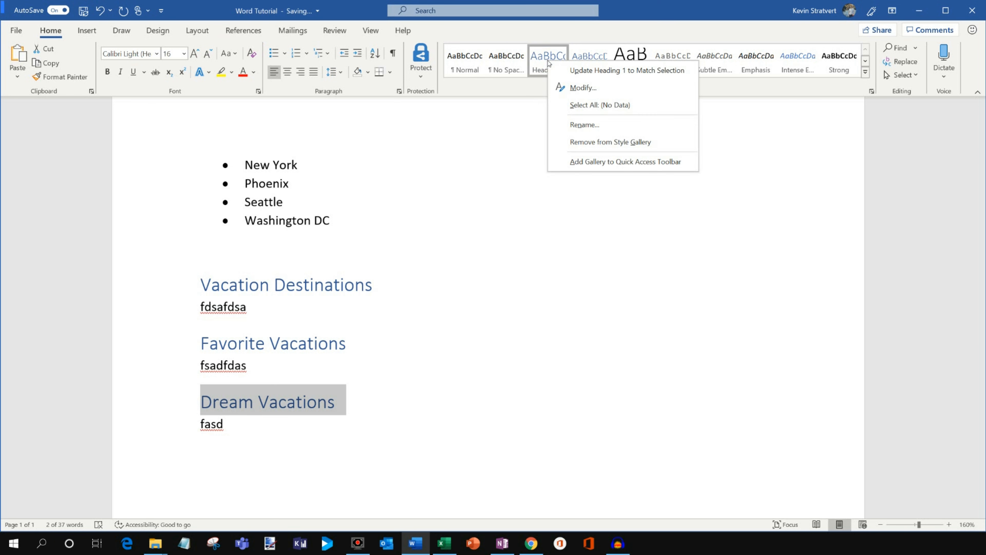
pyautogui.click(586, 88)
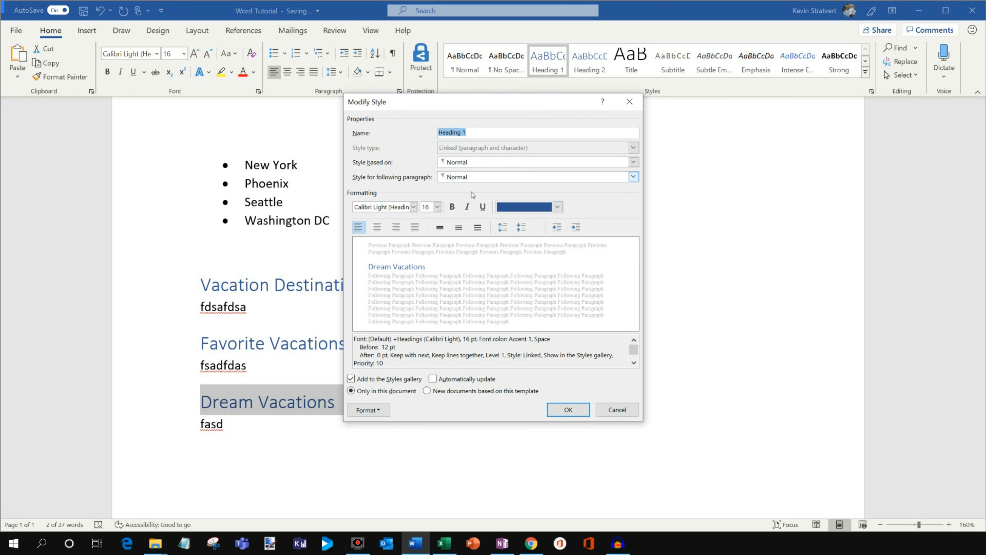
pyautogui.click(558, 206)
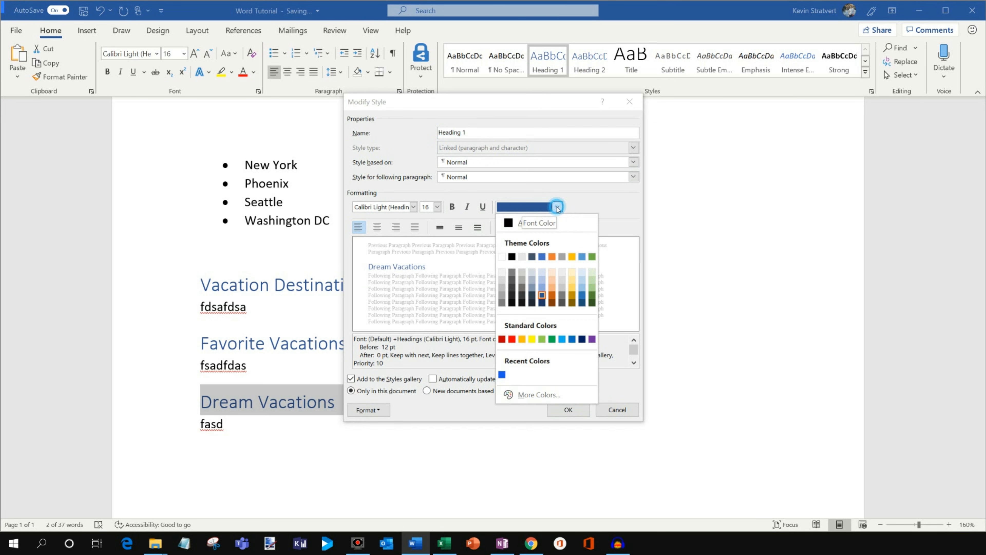
pyautogui.click(512, 339)
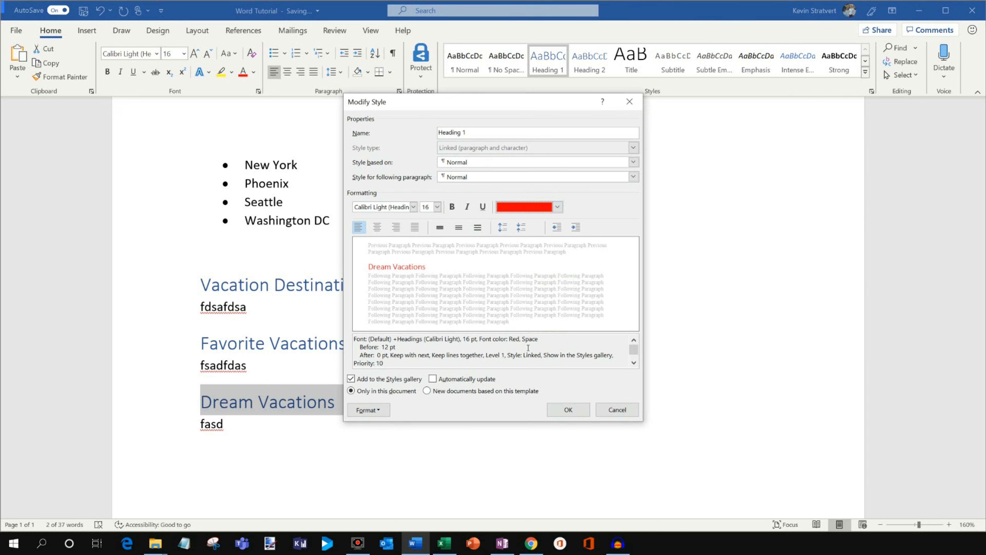
pyautogui.click(568, 410)
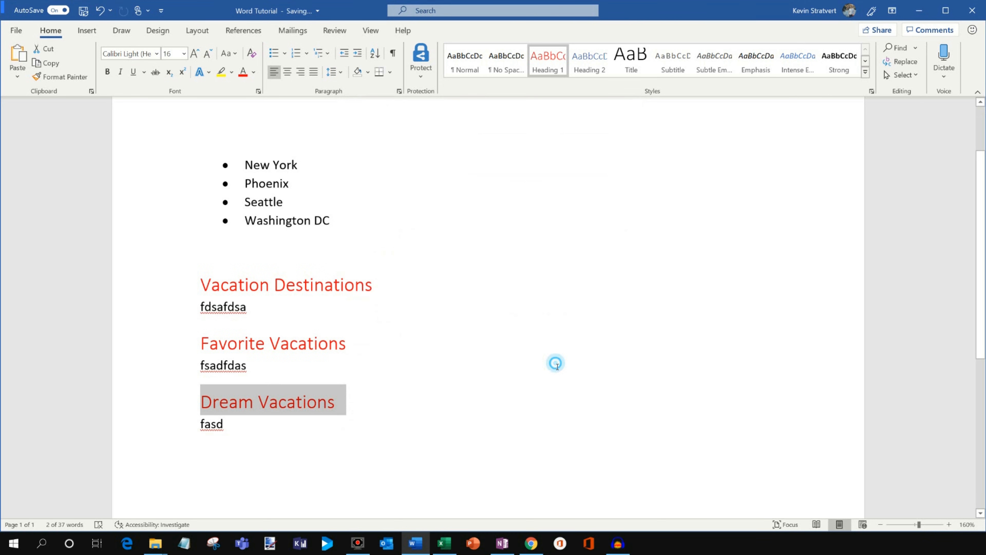
pyautogui.click(284, 362)
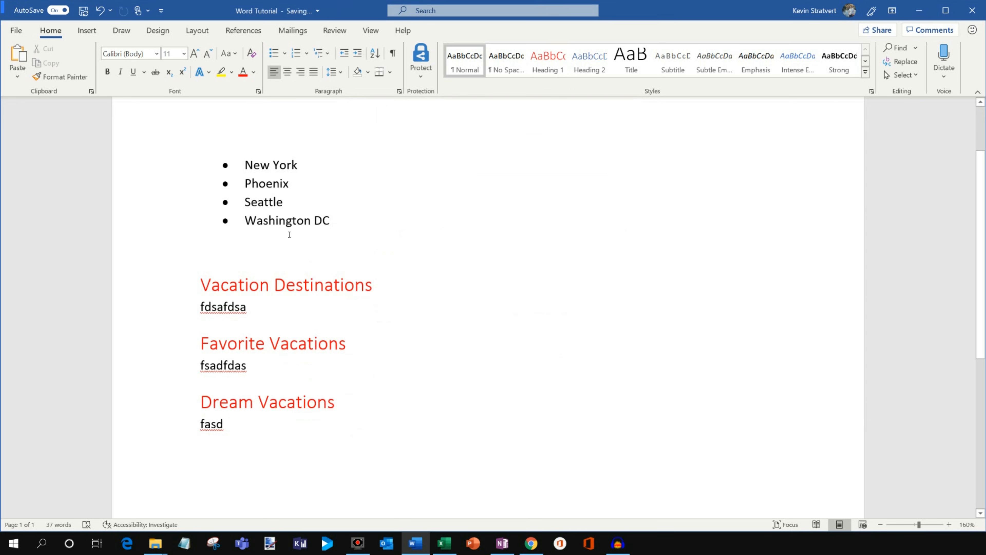
# Examine the restyled headings in the document and the full gallery of available text styles.
pyautogui.scroll(2, 290, 235)
pyautogui.scroll(-3, 292, 255)
pyautogui.scroll(3, 292, 255)
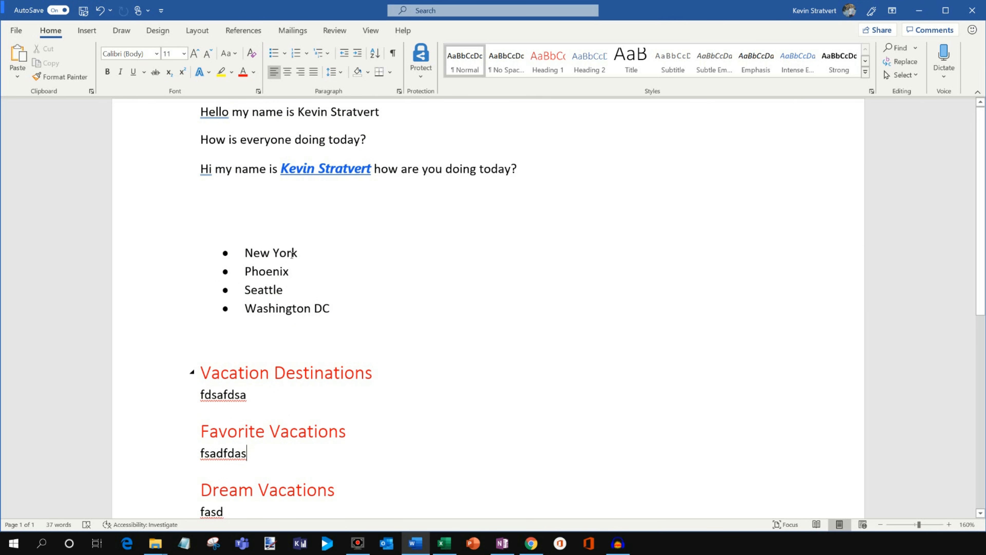
pyautogui.scroll(-1, 440, 241)
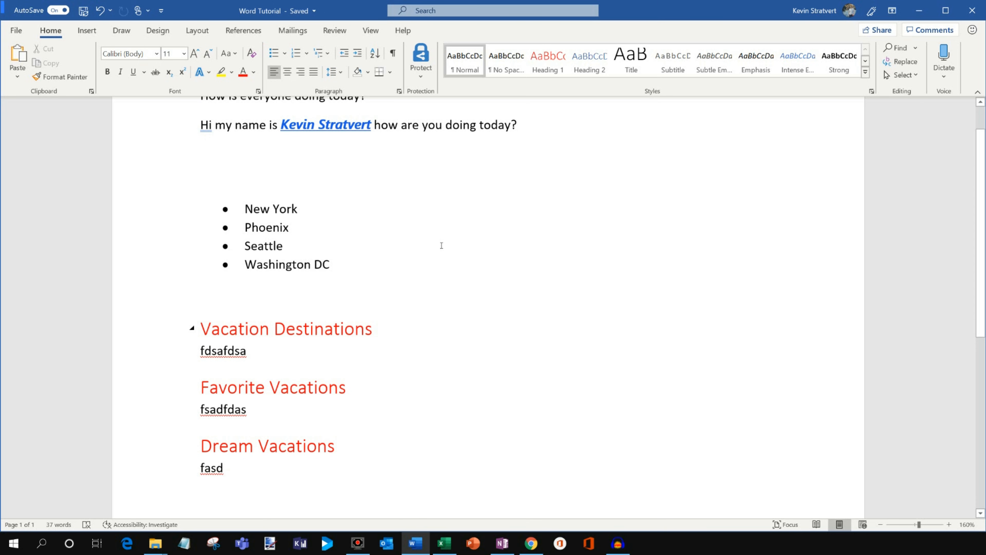
pyautogui.click(866, 72)
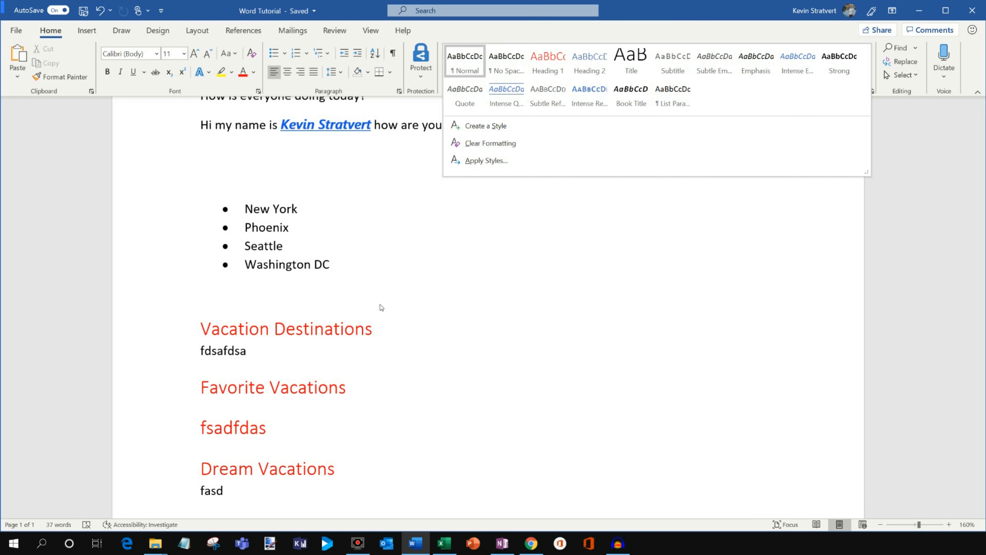
pyautogui.click(428, 319)
pyautogui.scroll(2, 423, 337)
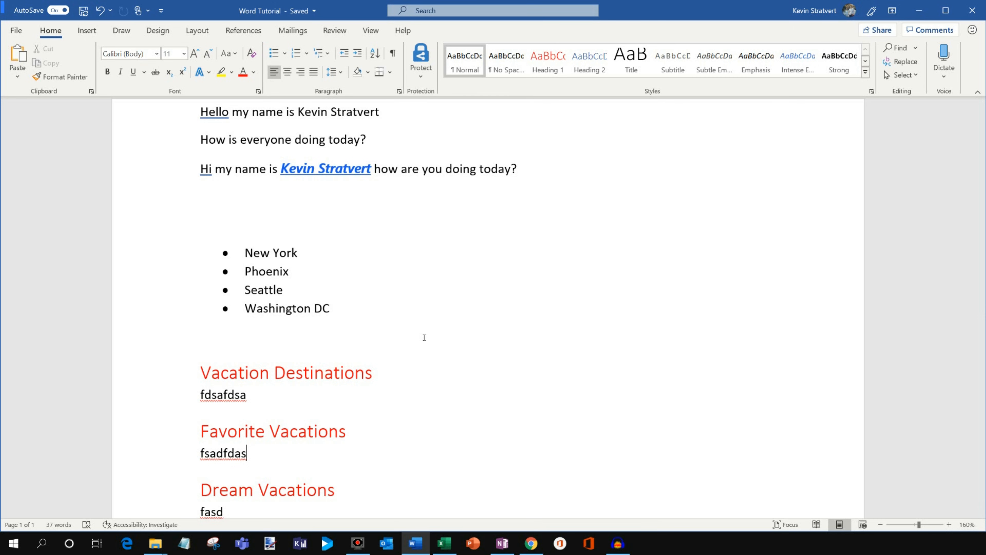
pyautogui.scroll(-2, 424, 337)
pyautogui.scroll(2, 425, 337)
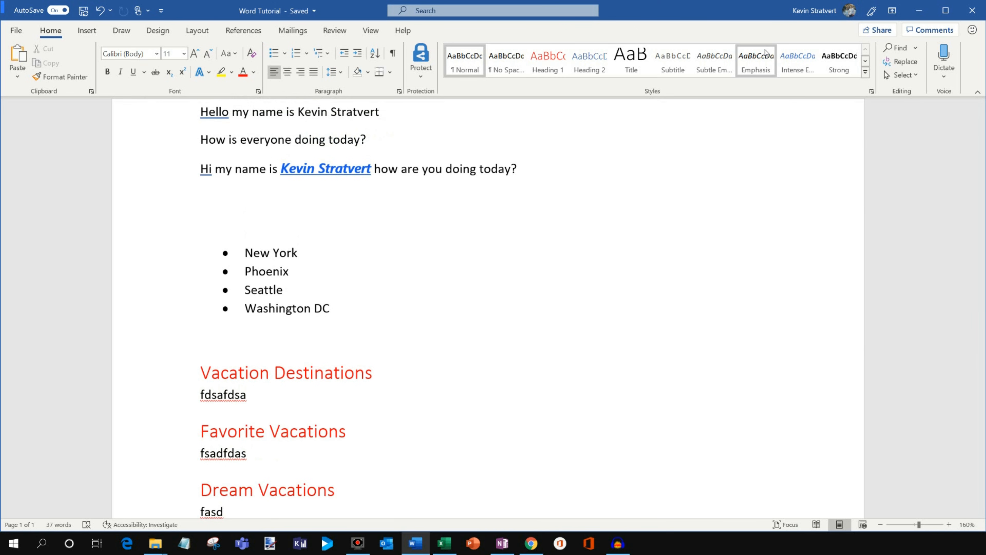
# Replace all occurrences of New York with Detroit, check the document and close Find and Replace.
pyautogui.click(916, 49)
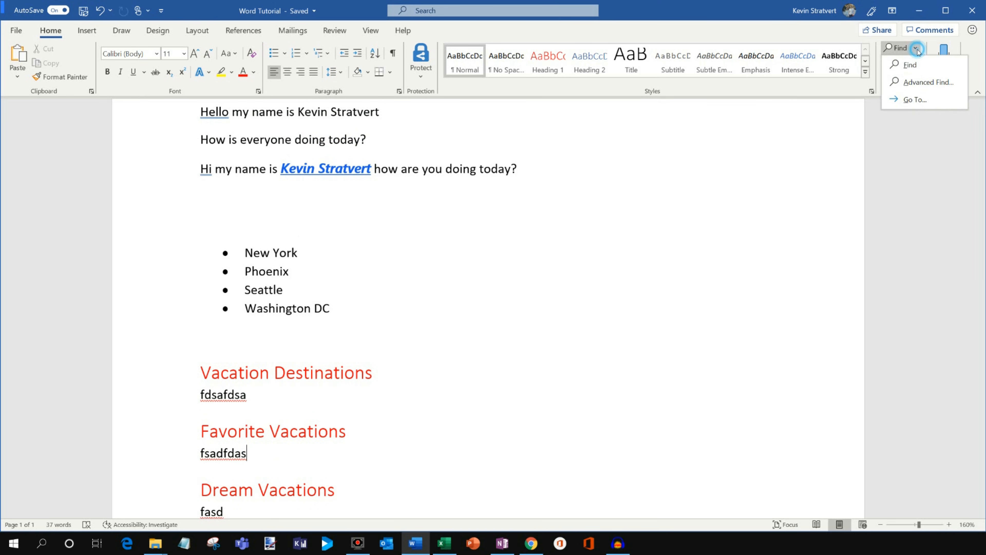
pyautogui.click(928, 83)
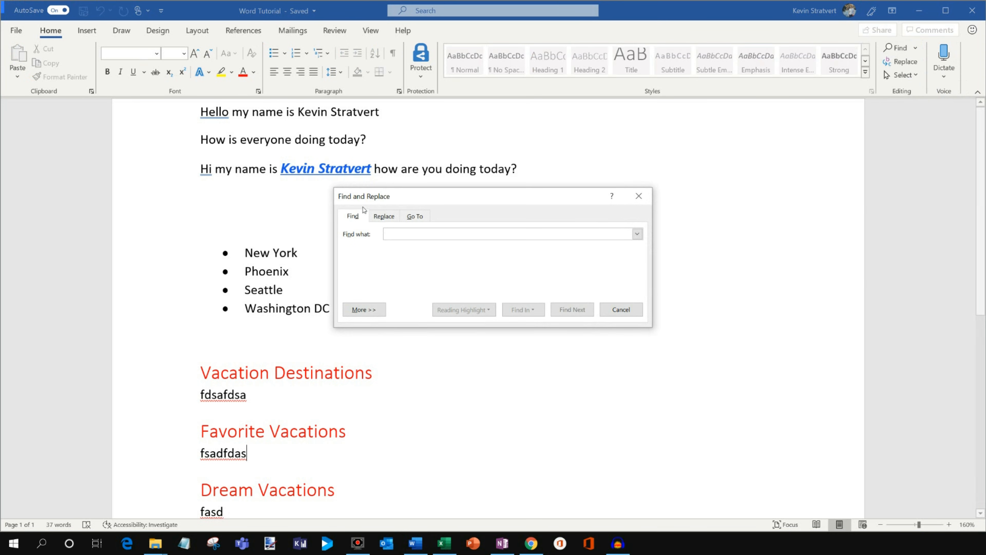
pyautogui.click(384, 216)
pyautogui.moveTo(445, 197); pyautogui.dragTo(684, 147)
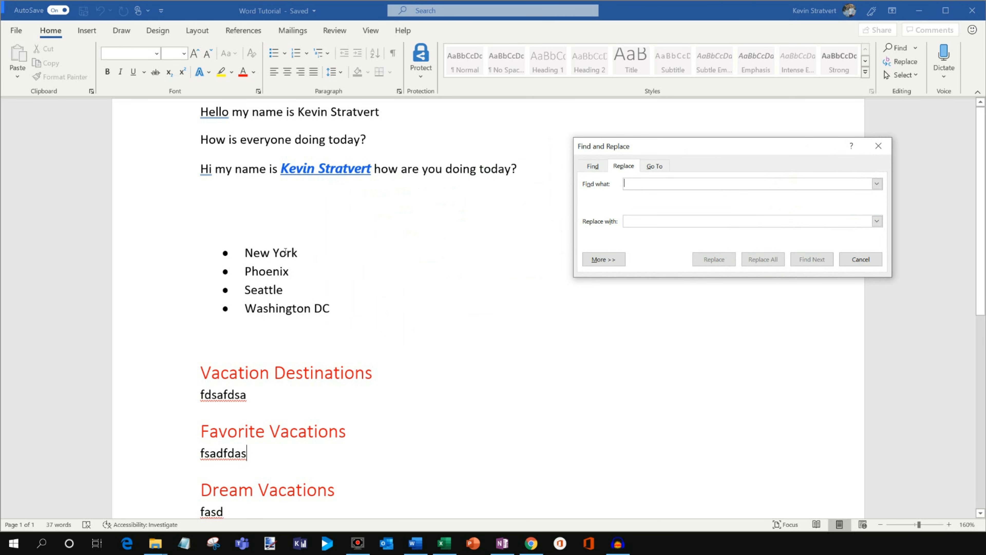
pyautogui.click(645, 181)
pyautogui.write('New York')
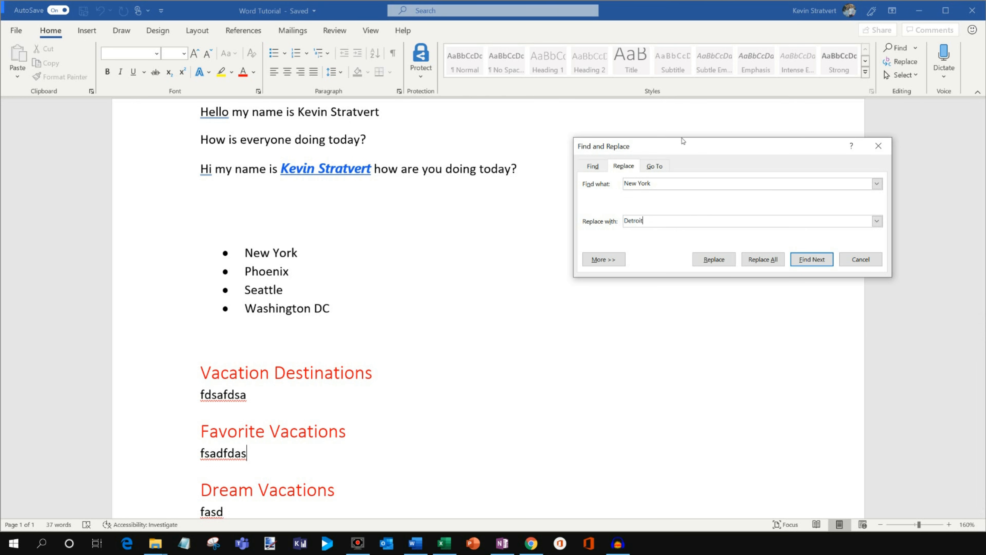
pyautogui.click(769, 259)
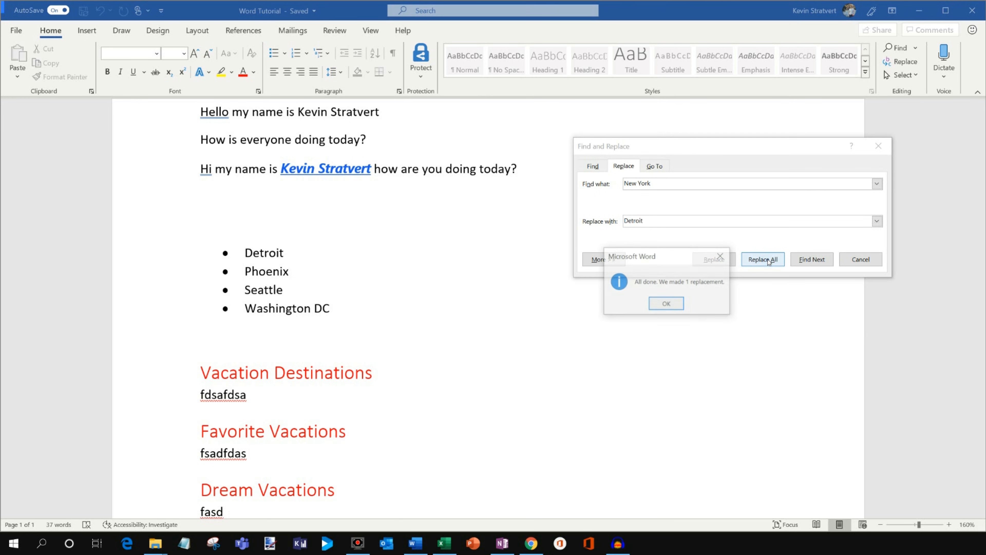
pyautogui.click(668, 303)
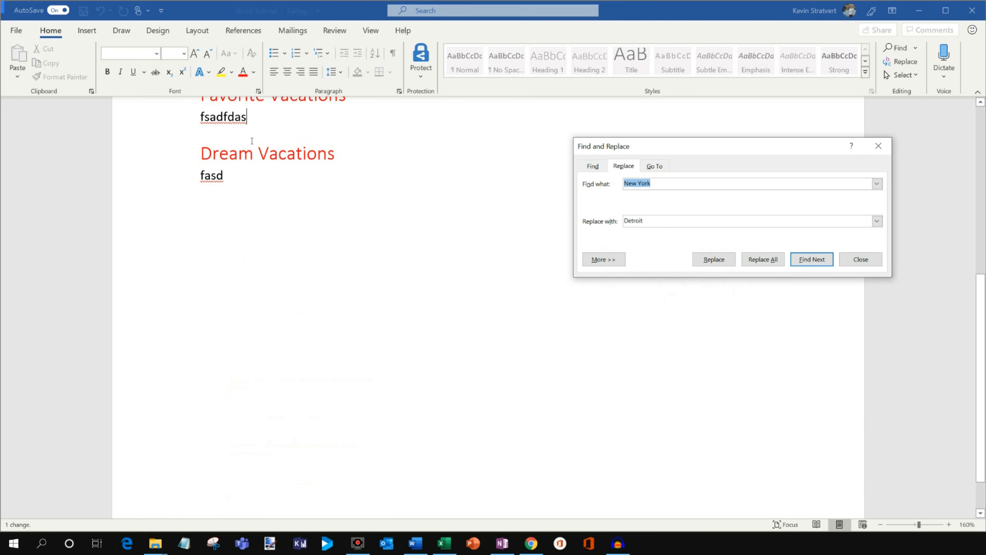
pyautogui.click(241, 208)
pyautogui.middleClick(290, 259)
pyautogui.middleClick(268, 223)
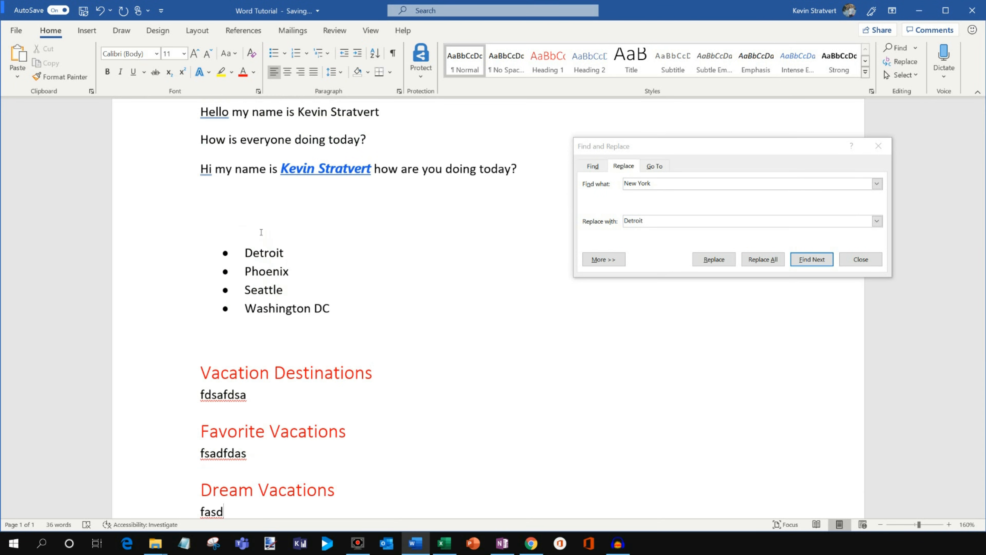
pyautogui.click(879, 146)
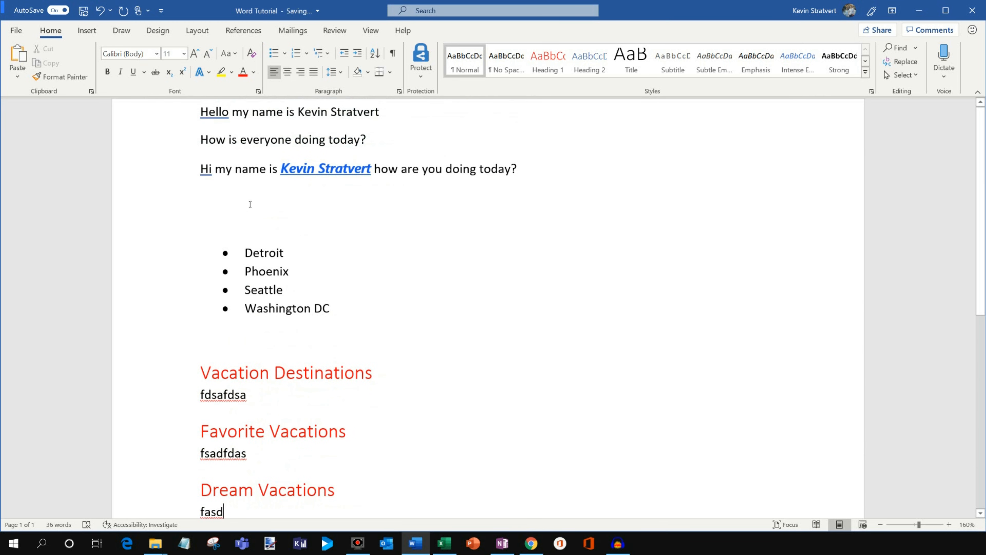
# Browse the whole gallery of built-in cover pages and close it without inserting one.
pyautogui.click(91, 29)
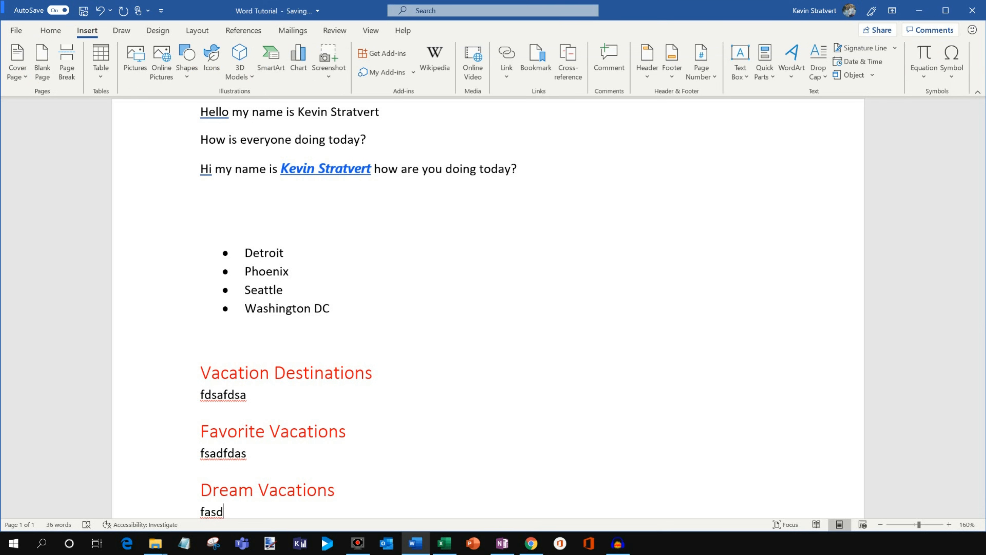
pyautogui.hotkey('alt', 'Tab')
pyautogui.click(329, 207)
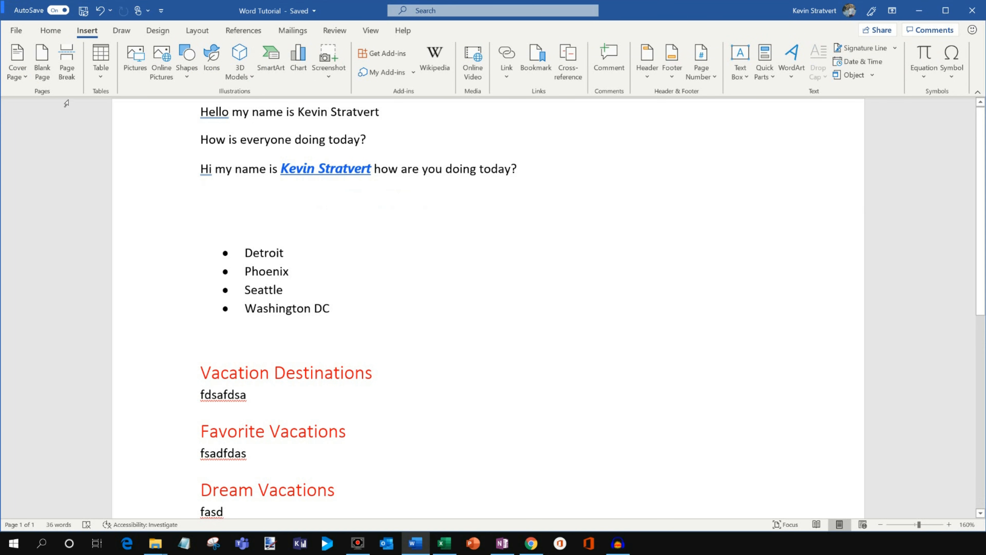
pyautogui.click(25, 76)
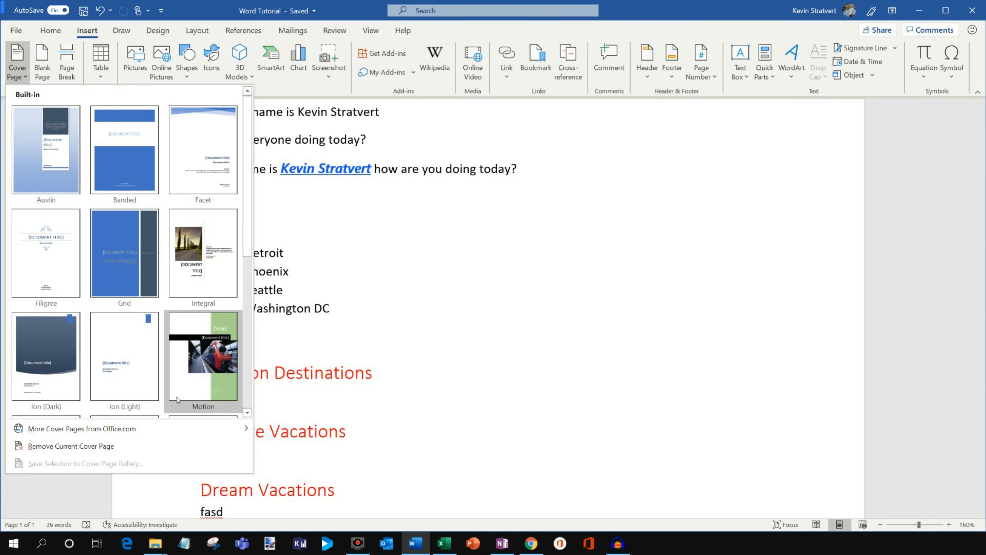
pyautogui.scroll(-3, 62, 375)
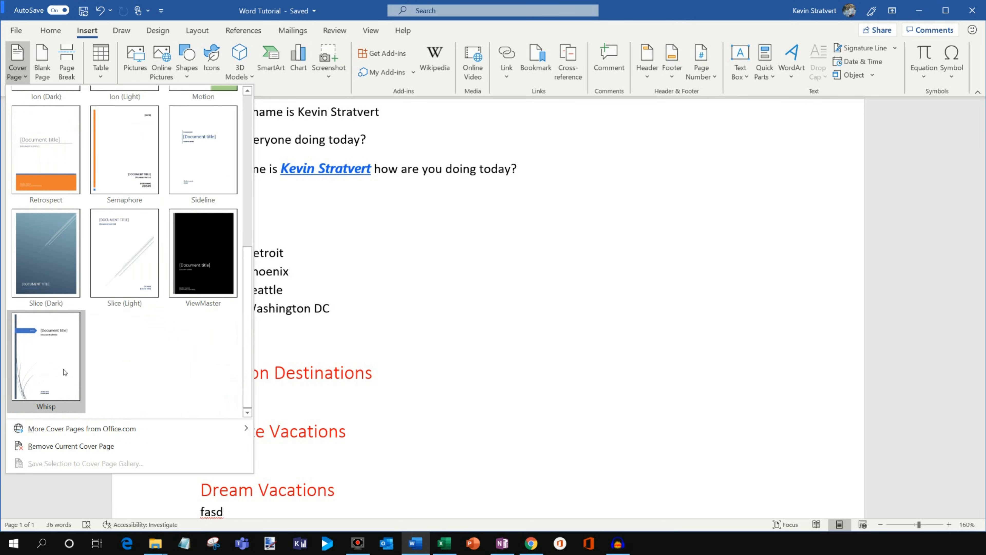
pyautogui.scroll(3, 65, 372)
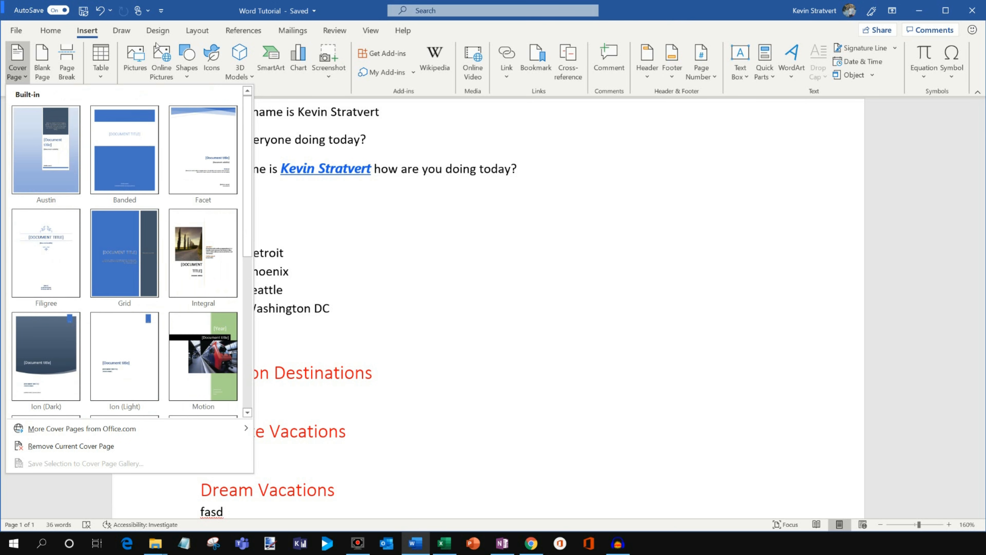
pyautogui.click(208, 13)
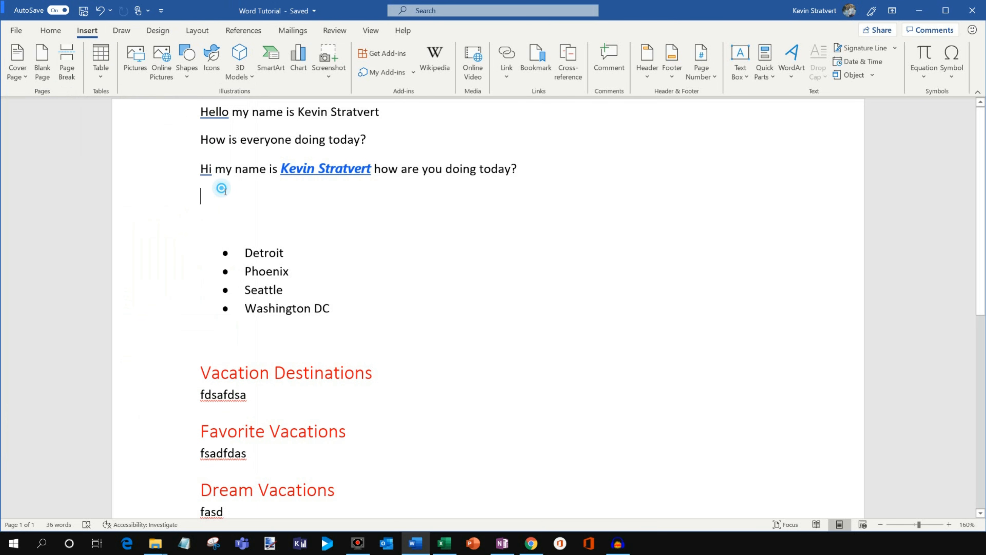
# Add blank lines above the bulleted city list to push it down, and delete them again.
pyautogui.scroll(-9, 222, 212)
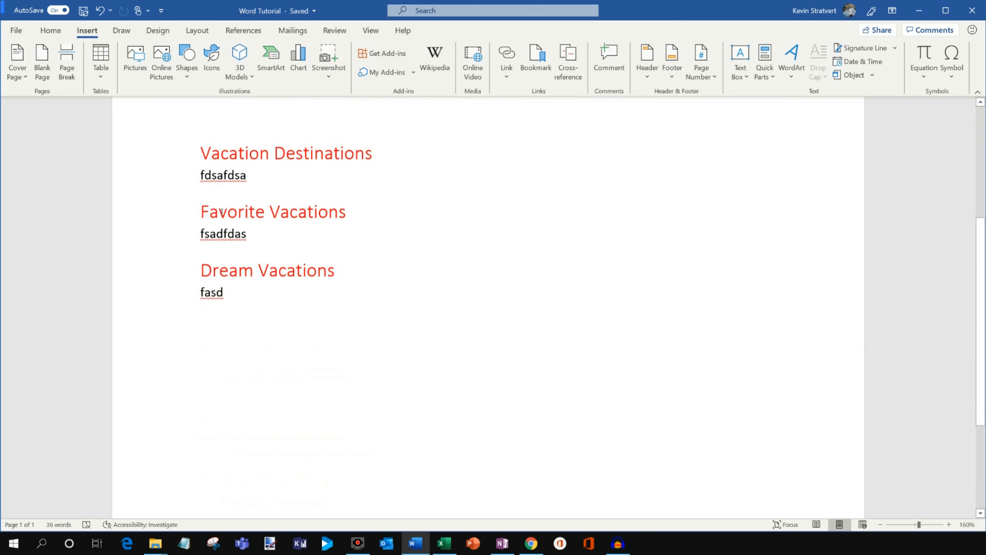
pyautogui.scroll(9, 222, 216)
pyautogui.press('Return')
pyautogui.press('Return')
pyautogui.press('Return')
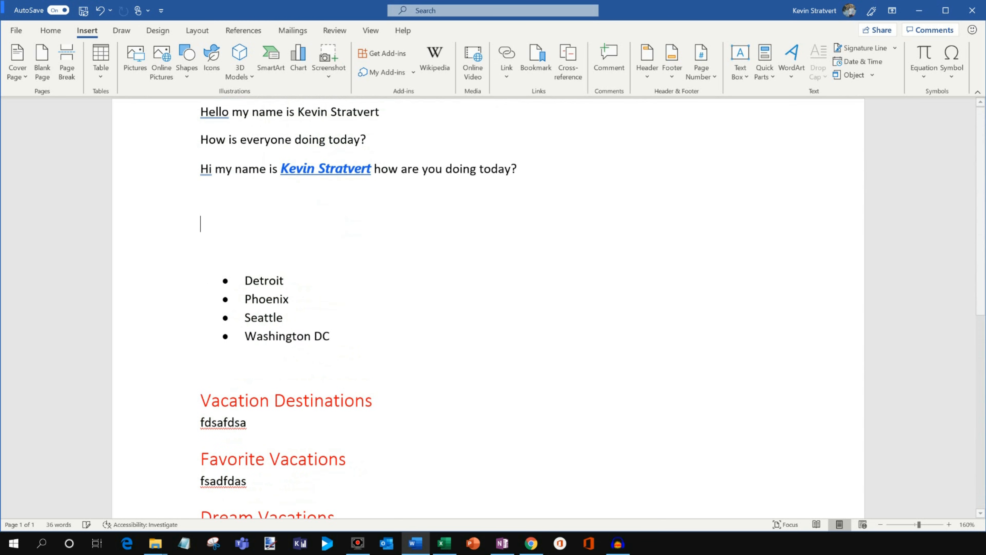
pyautogui.press('BackSpace')
pyautogui.press('BackSpace')
pyautogui.press('BackSpace')
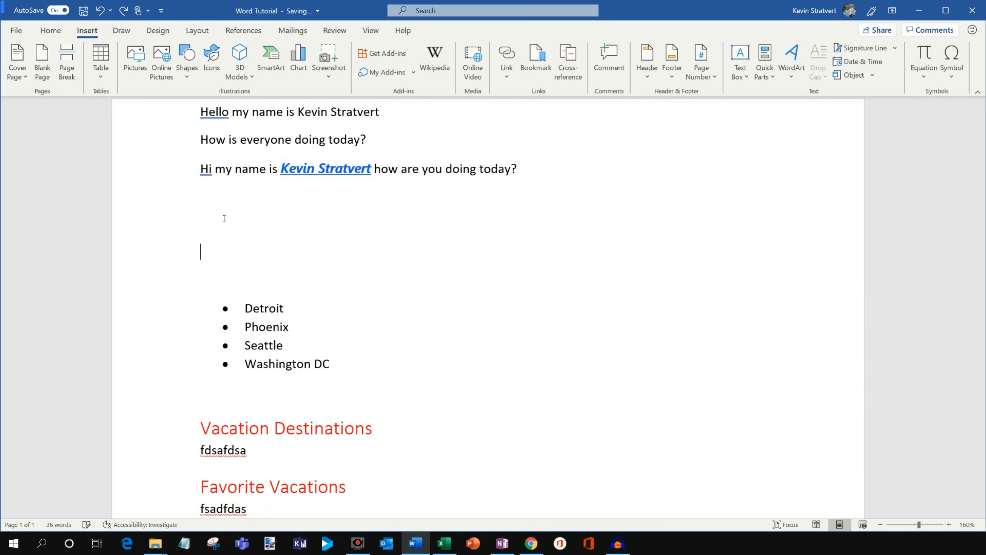
# Insert a page break above the bulleted city list and delete it again.
pyautogui.click(68, 64)
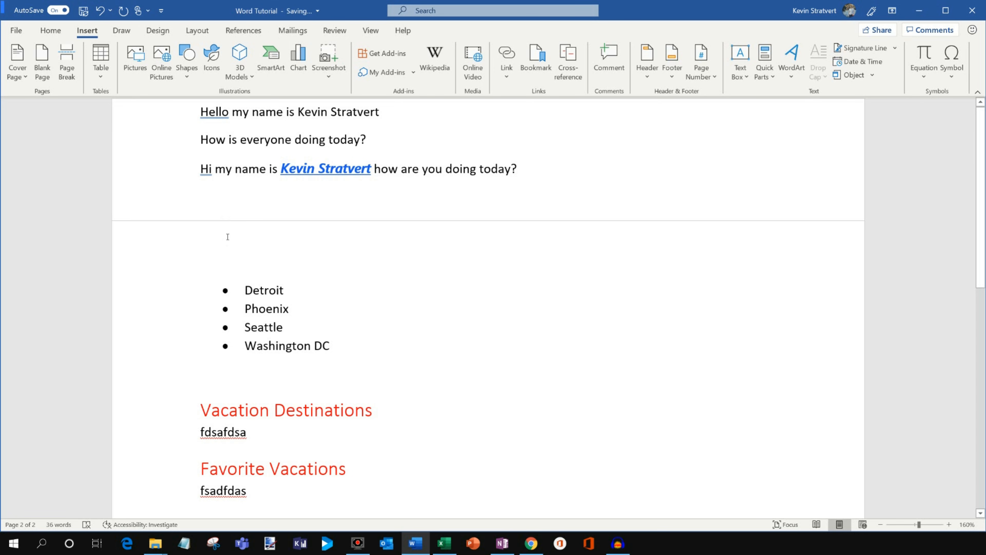
pyautogui.click(223, 198)
pyautogui.click(202, 242)
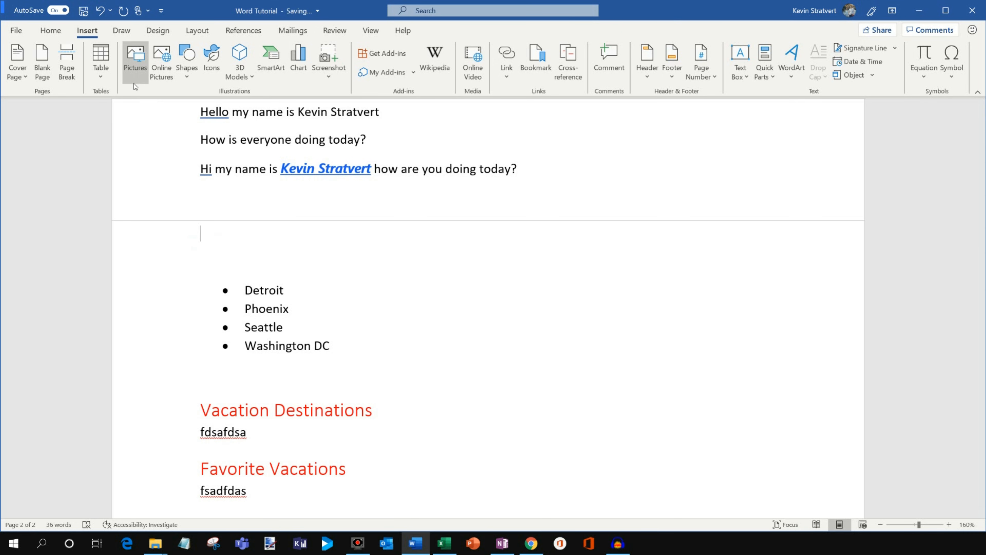
pyautogui.press('BackSpace')
# Look at the table insertion options and the gallery of available shapes.
pyautogui.click(100, 74)
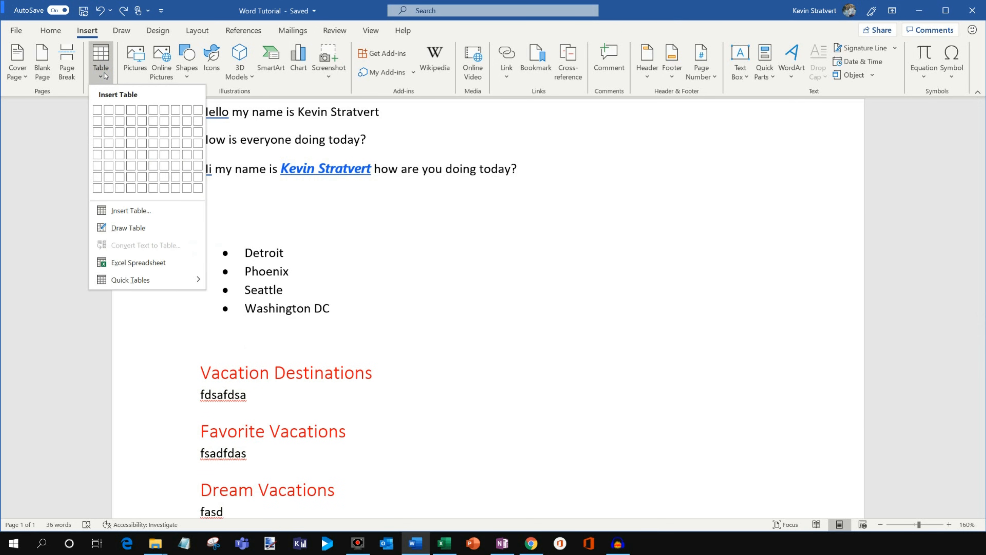
pyautogui.click(105, 76)
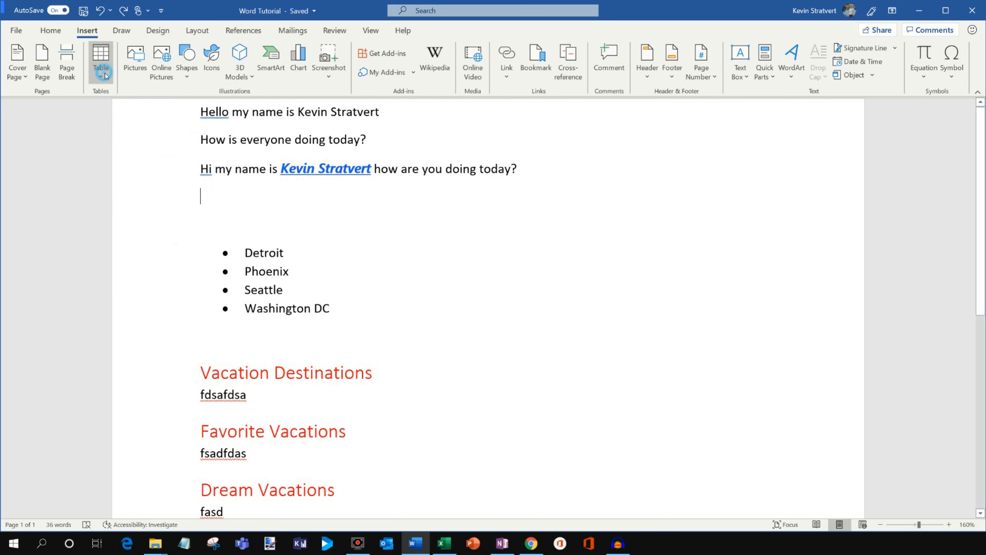
pyautogui.click(185, 77)
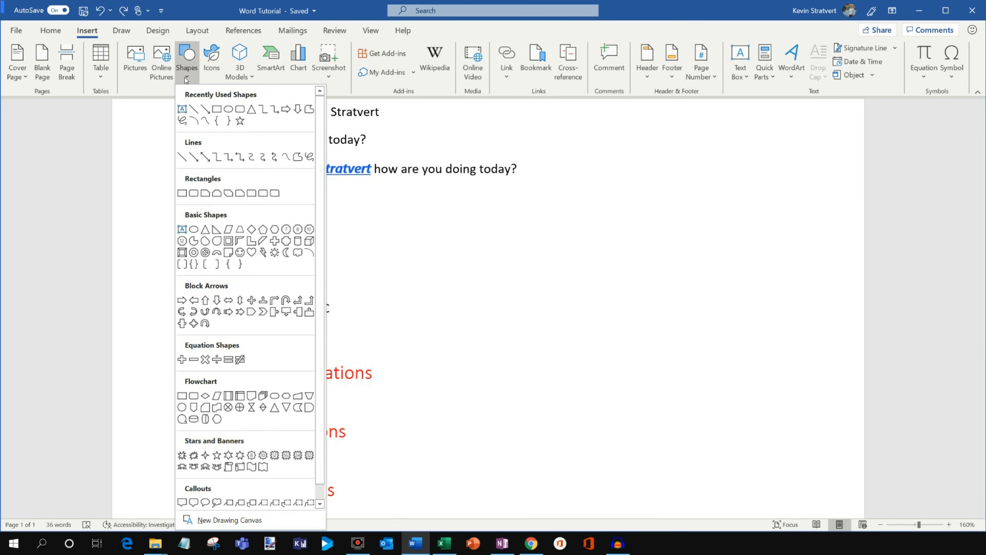
pyautogui.click(186, 78)
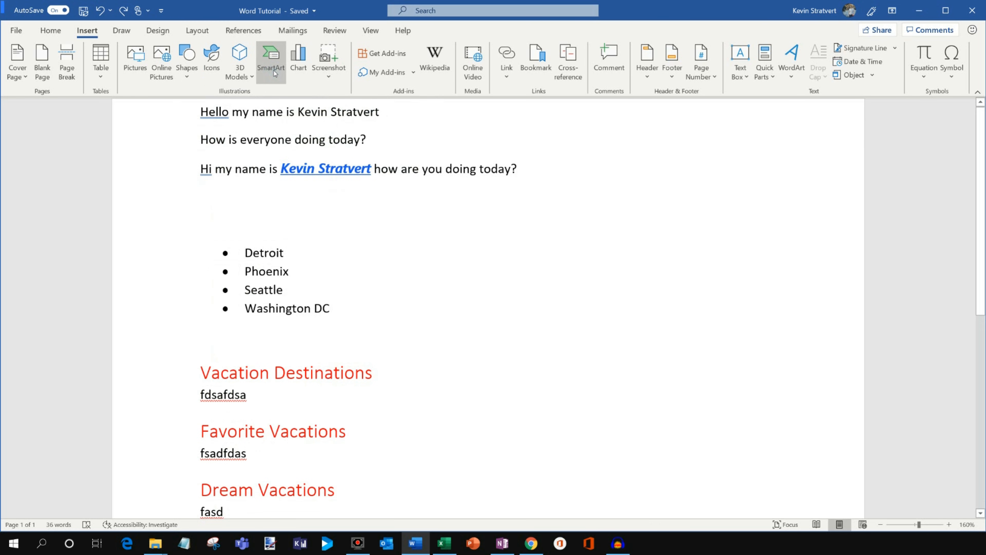
# Browse the SmartArt categories and insert a Basic Block List graphic below the third line of text.
pyautogui.click(271, 62)
pyautogui.click(336, 199)
pyautogui.click(338, 209)
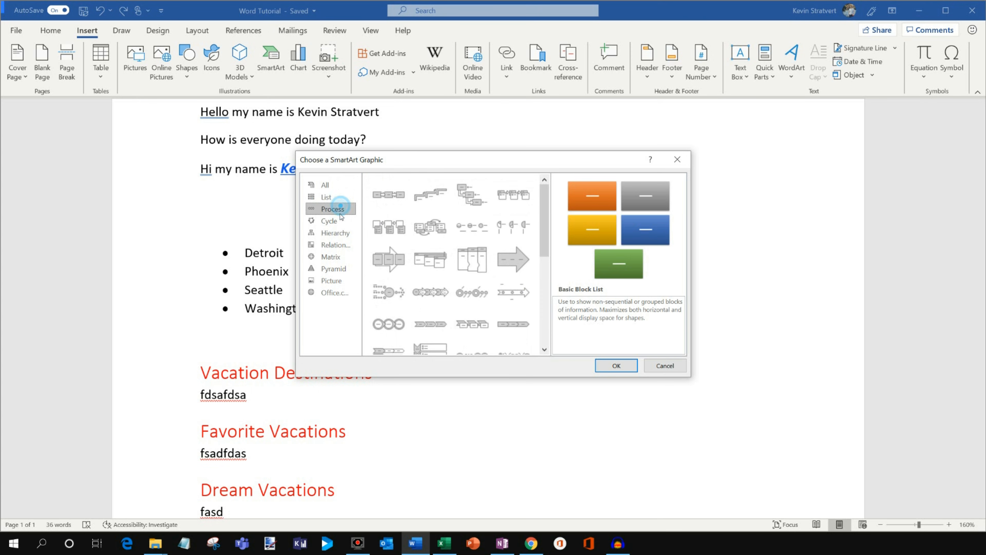
pyautogui.click(331, 221)
pyautogui.click(335, 210)
pyautogui.click(326, 185)
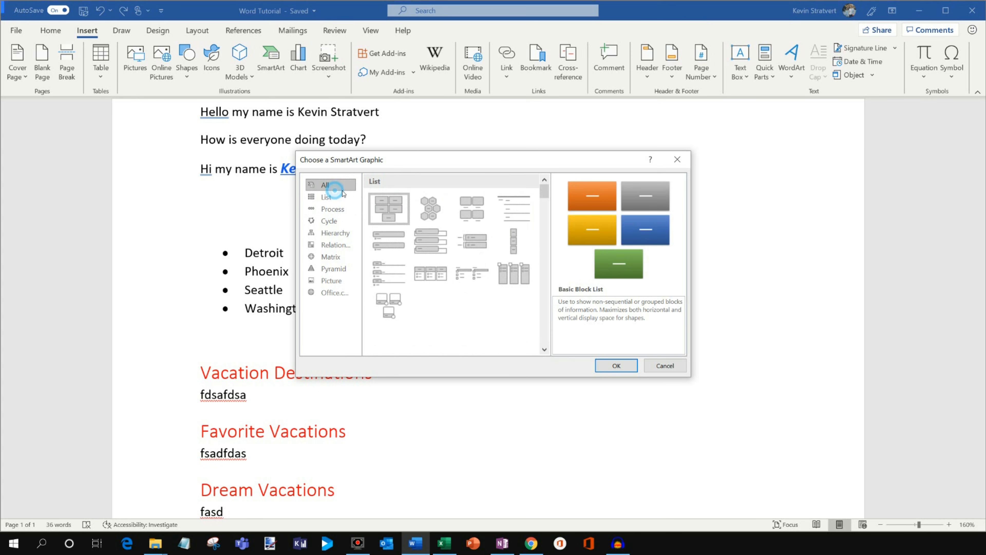
pyautogui.click(389, 206)
pyautogui.click(617, 366)
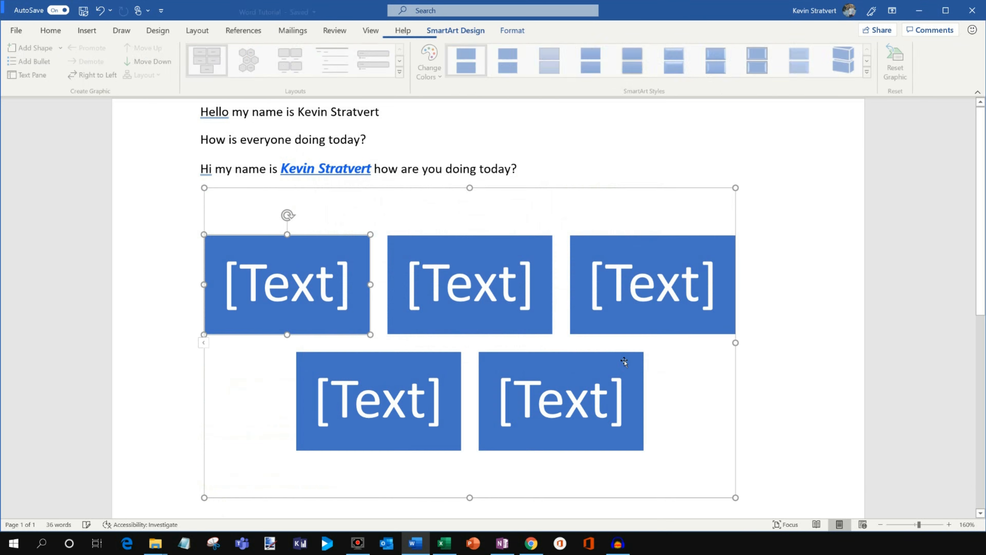
# Examine the SmartArt's text placeholders and colour variations, and undo the insertion of the graphic.
pyautogui.click(463, 294)
pyautogui.click(644, 287)
pyautogui.click(558, 397)
pyautogui.click(393, 401)
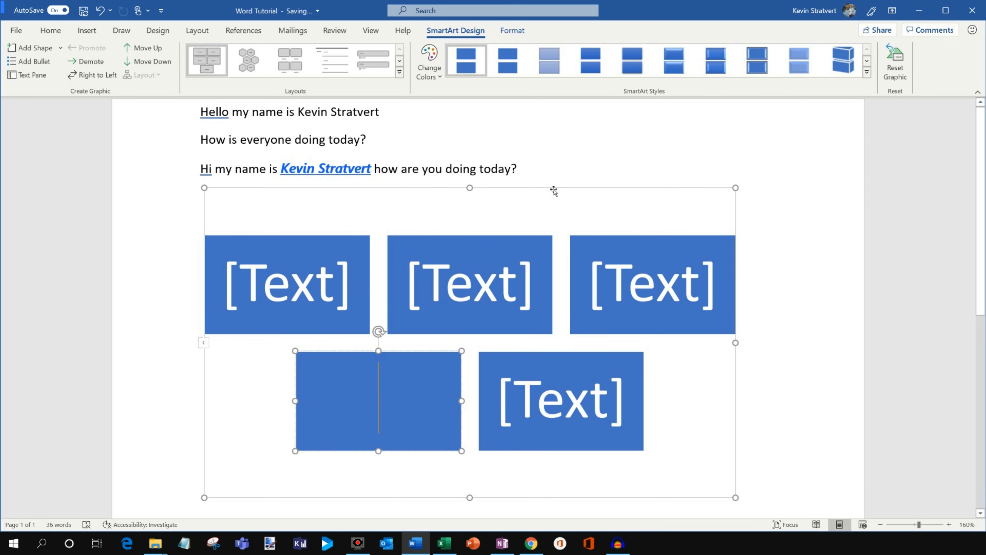
pyautogui.click(551, 188)
pyautogui.click(426, 74)
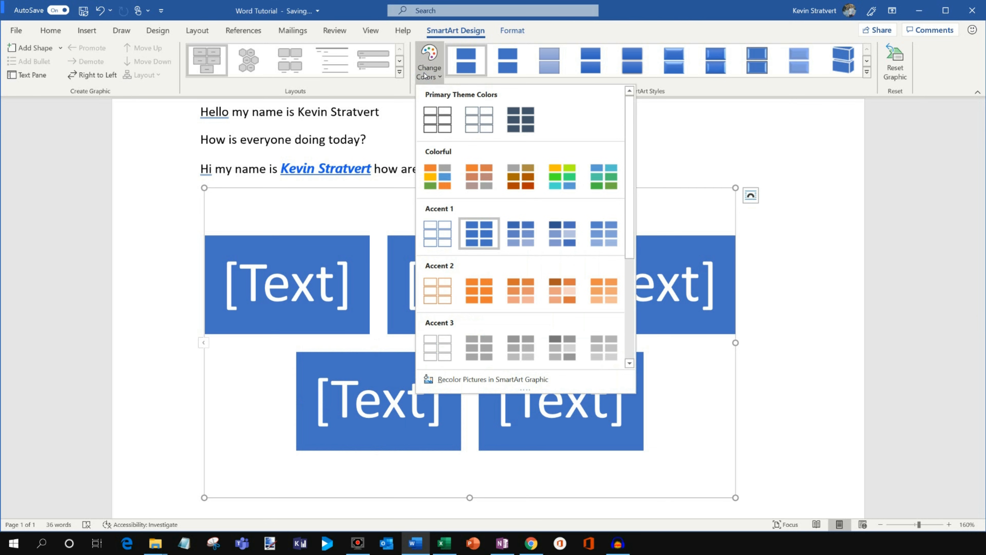
pyautogui.click(747, 151)
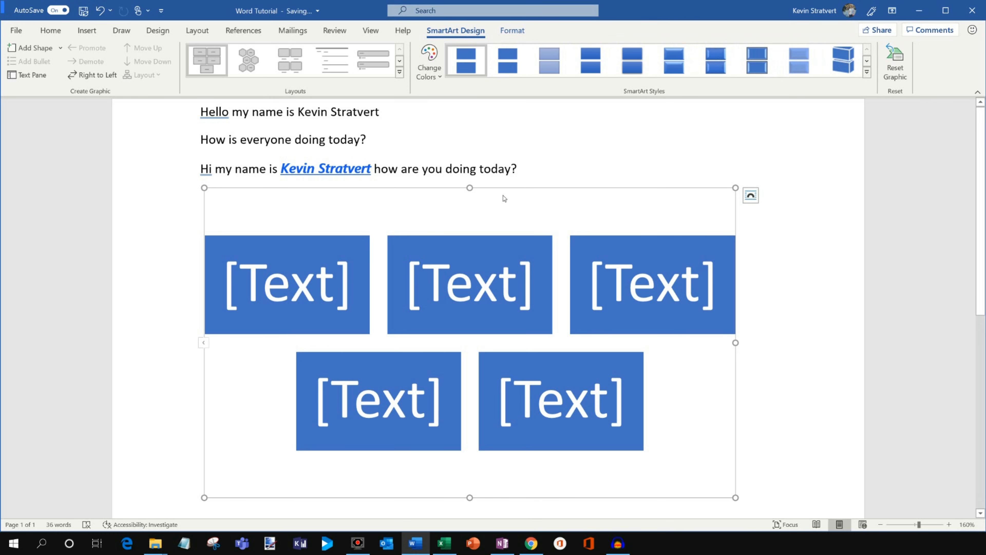
pyautogui.hotkey('ctrl', 'z')
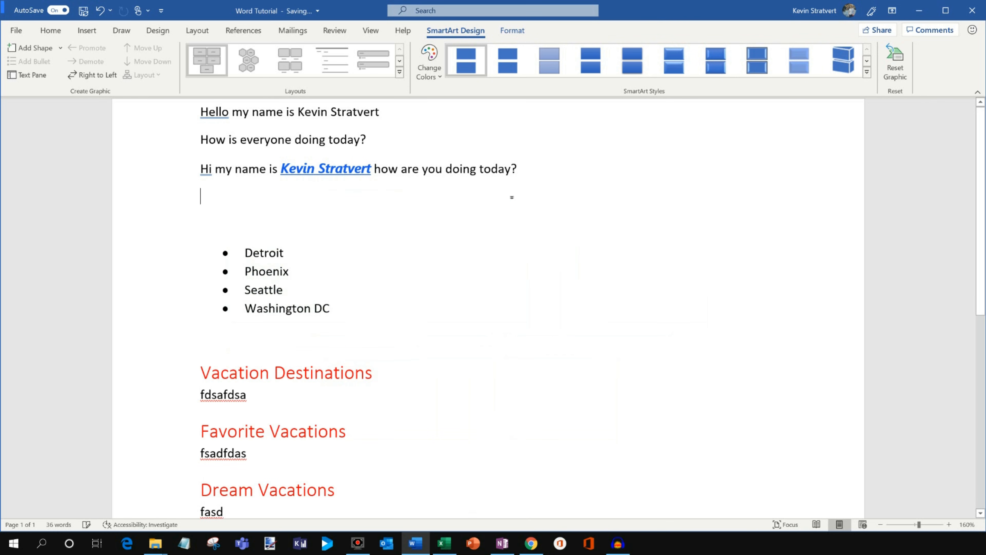
# Insert the picture DSC_2510 from the Pictures folder below the third line of text.
pyautogui.click(88, 30)
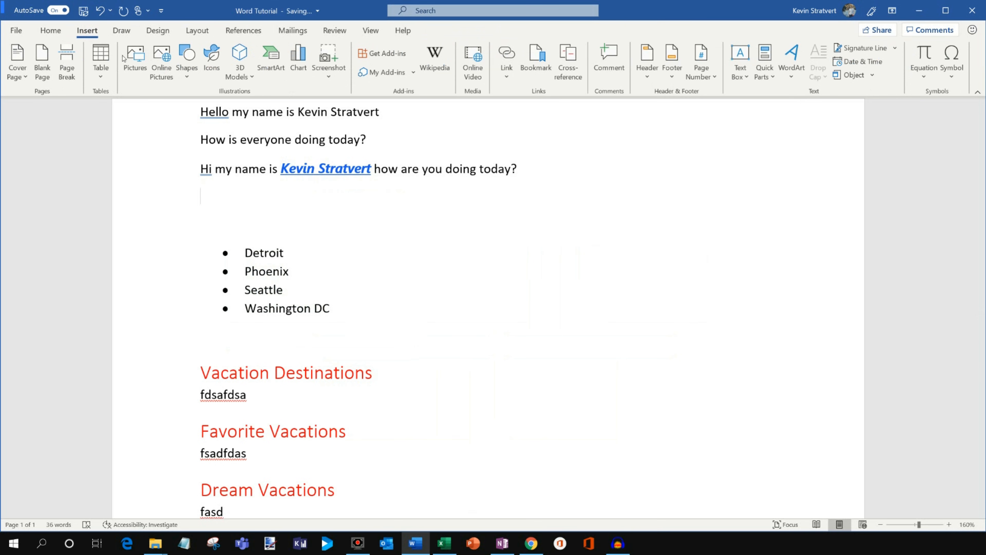
pyautogui.click(136, 60)
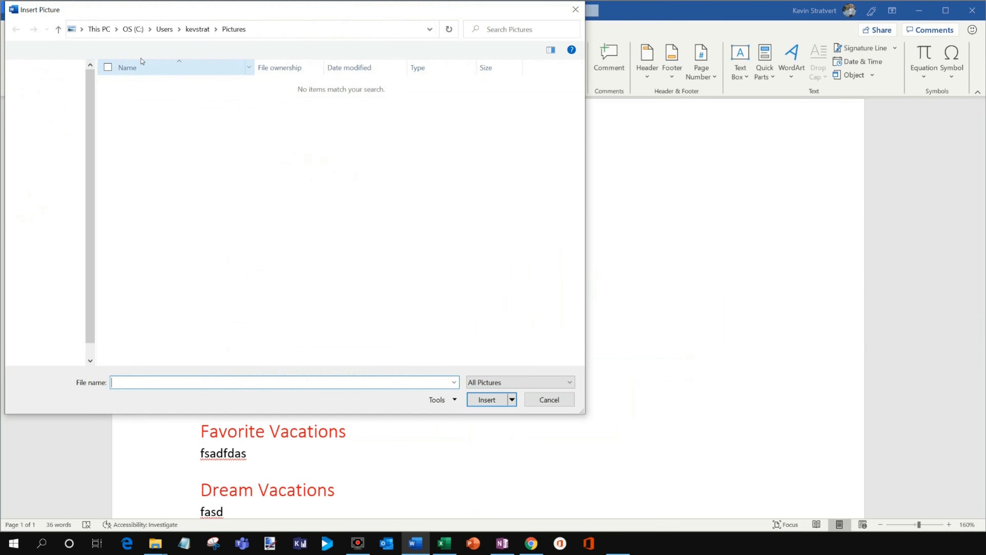
pyautogui.click(44, 131)
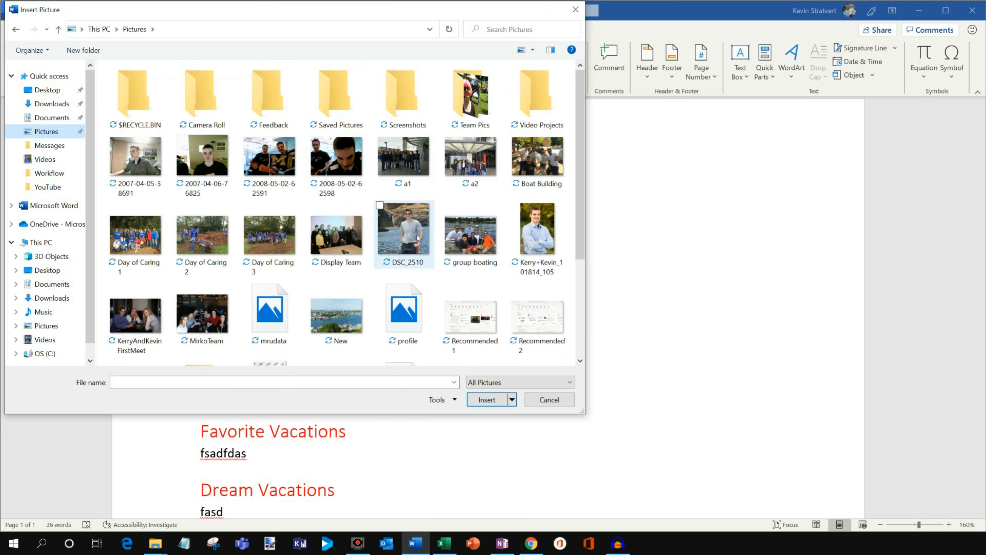
pyautogui.doubleClick(415, 239)
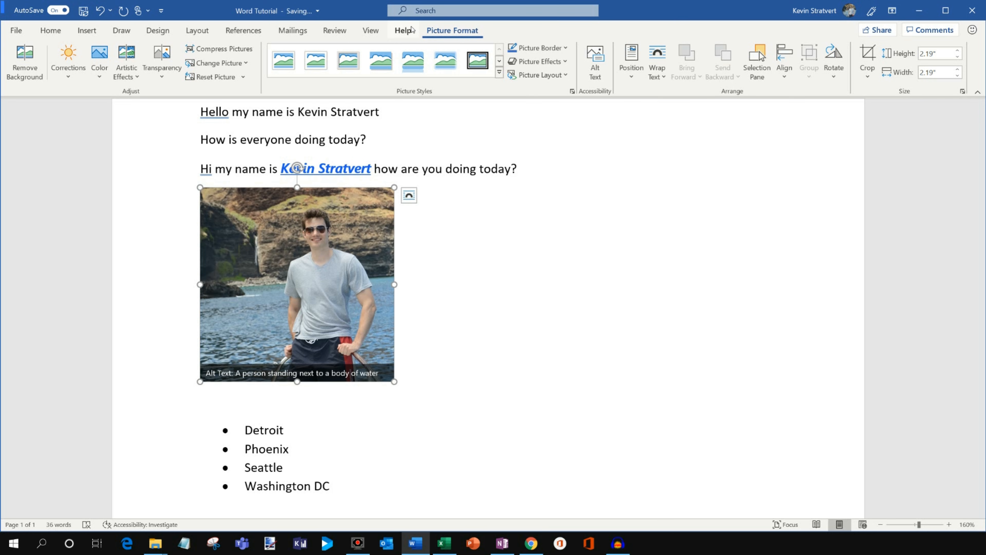
# Examine the correction, colour and artistic effect options for the picture, and deselect and reselect it to compare the available formatting tools.
pyautogui.click(78, 74)
pyautogui.click(99, 65)
pyautogui.click(122, 80)
pyautogui.click(122, 80)
pyautogui.click(126, 74)
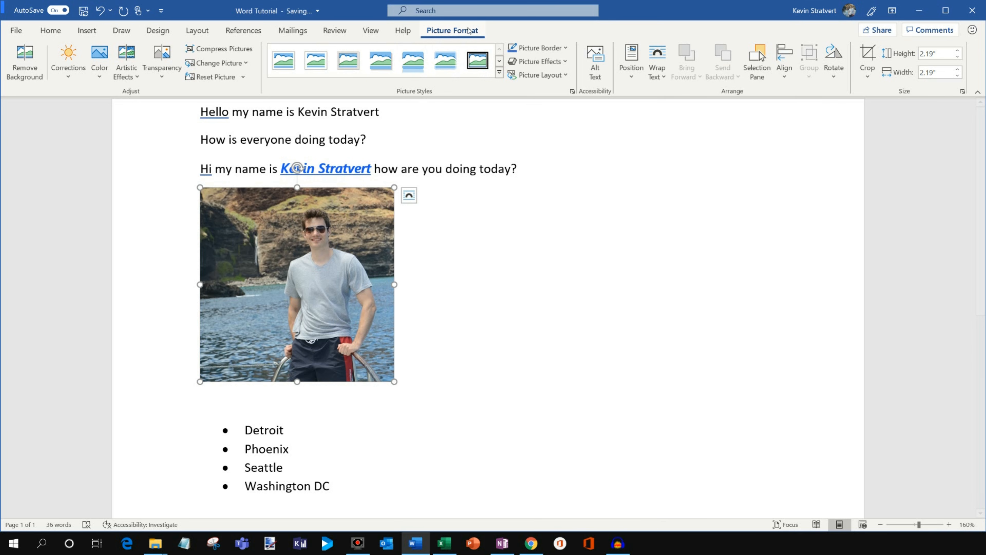
pyautogui.click(457, 216)
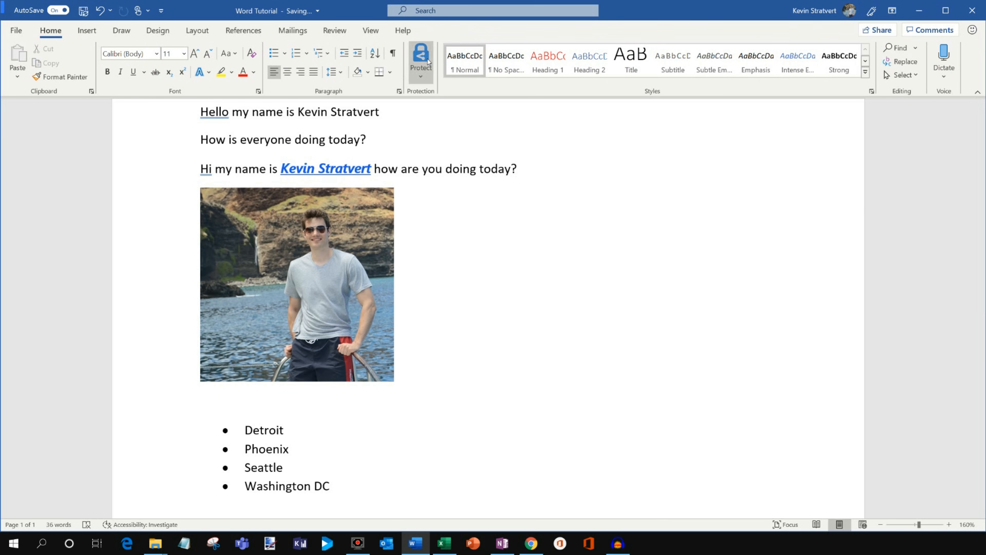
pyautogui.click(336, 230)
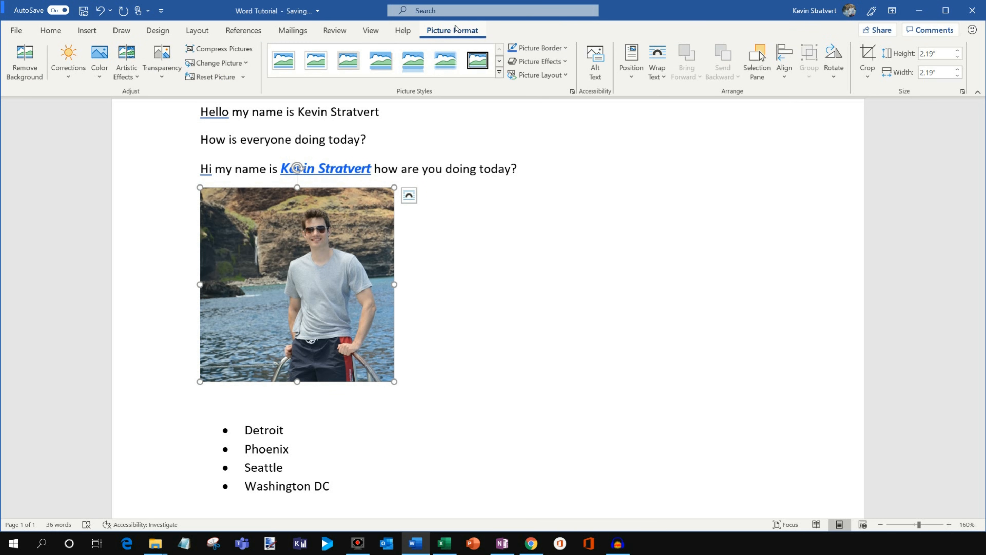
# Insert a Clustered Column chart below the picture.
pyautogui.click(97, 30)
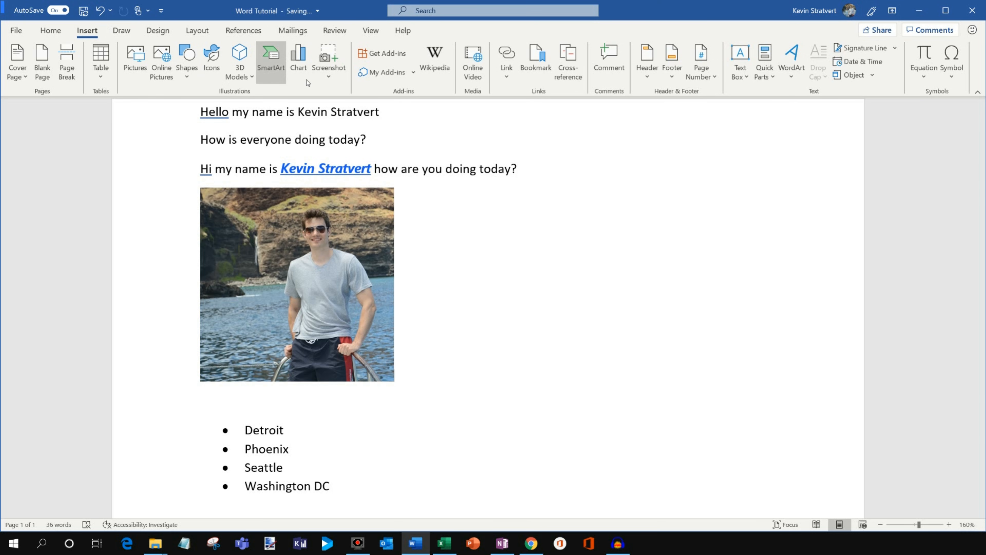
pyautogui.click(298, 64)
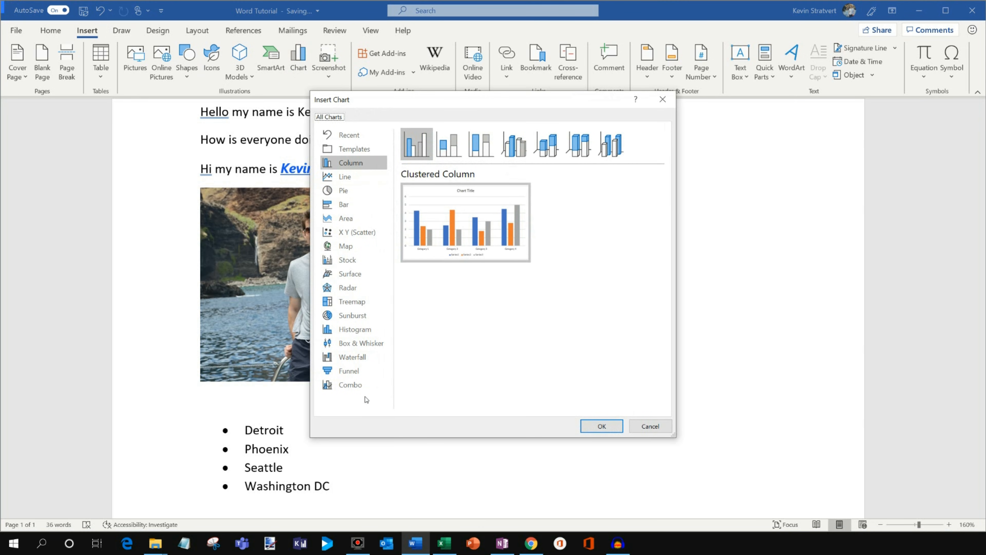
pyautogui.click(357, 164)
pyautogui.click(602, 426)
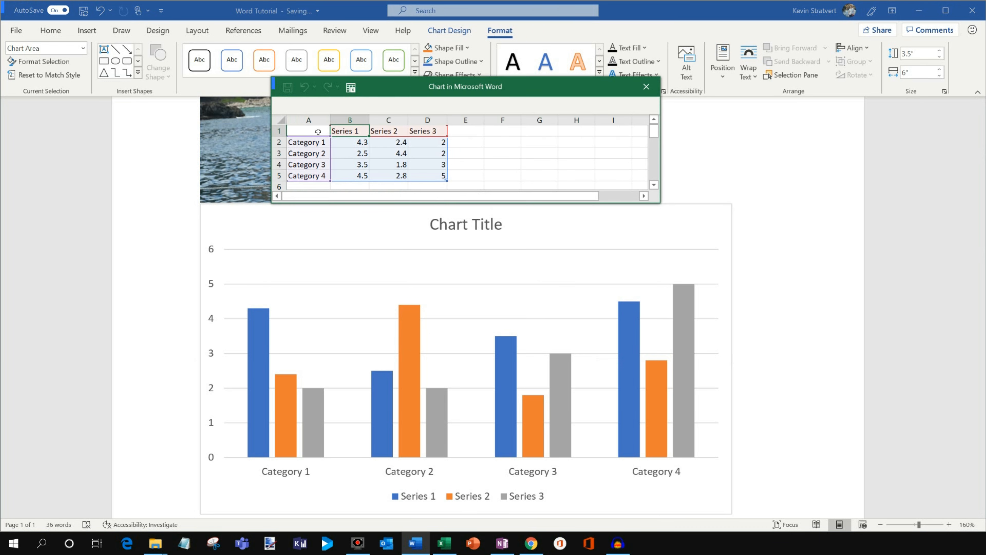
# Review the chart's source data in cells A1 to D5, close the data sheet and check the chart in the document.
pyautogui.moveTo(318, 131); pyautogui.dragTo(441, 180)
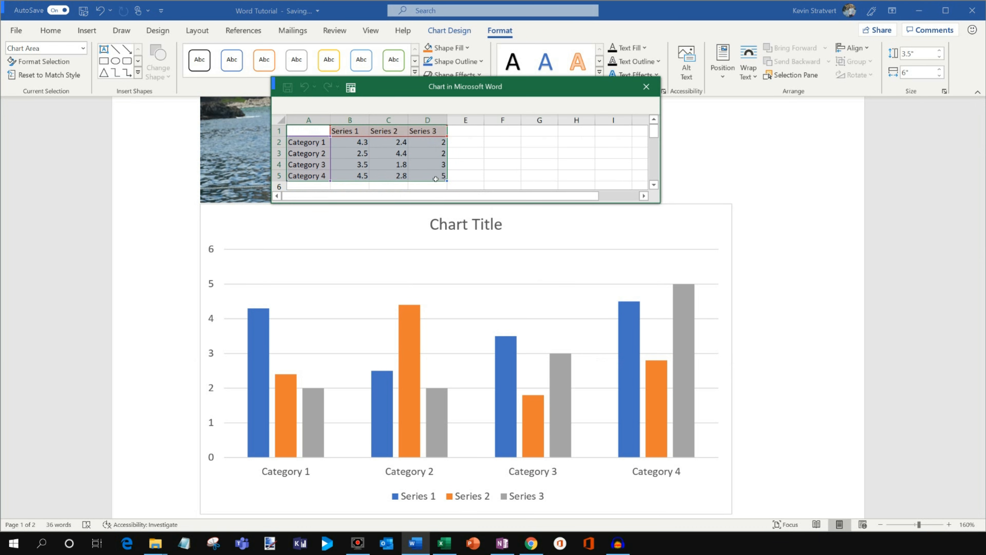
pyautogui.click(350, 142)
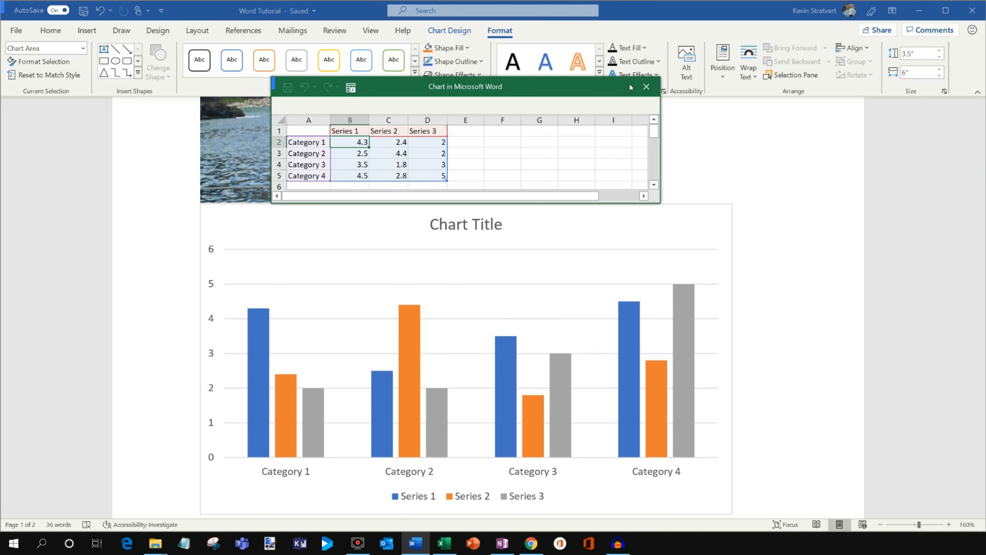
pyautogui.click(645, 88)
pyautogui.scroll(5, 536, 191)
pyautogui.click(527, 222)
pyautogui.scroll(-1, 527, 221)
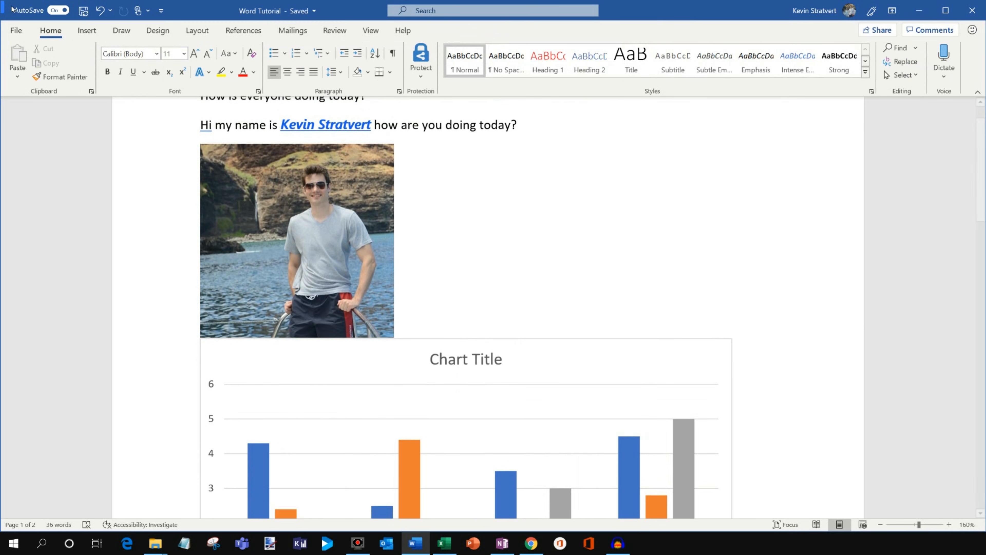
# Insert page numbers at the bottom of the page in the Plain Number 1 style.
pyautogui.click(88, 30)
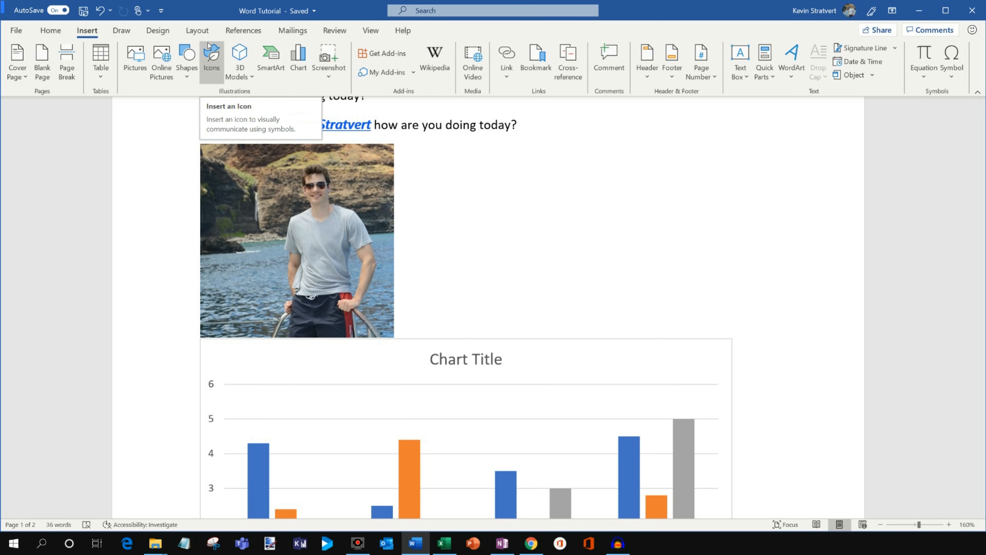
pyautogui.click(641, 70)
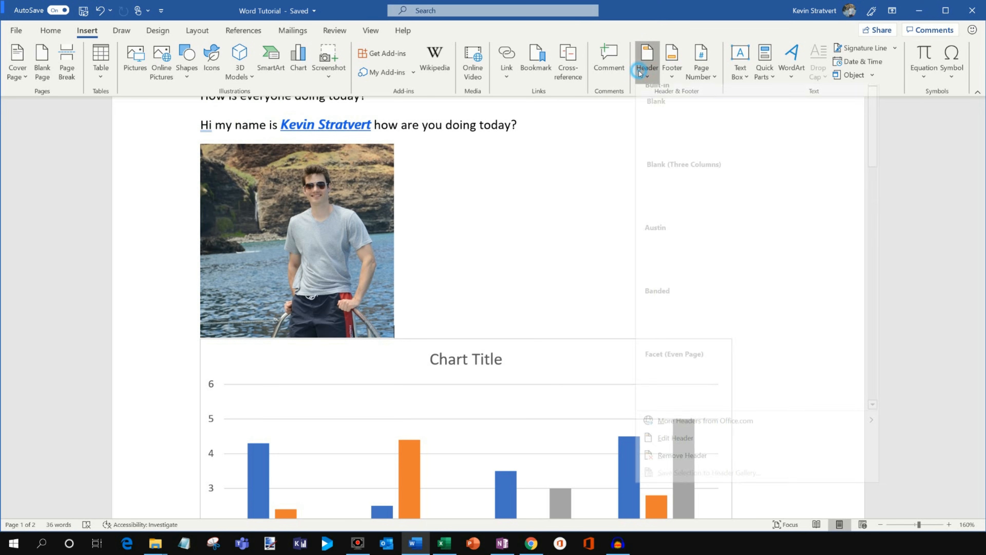
pyautogui.click(670, 76)
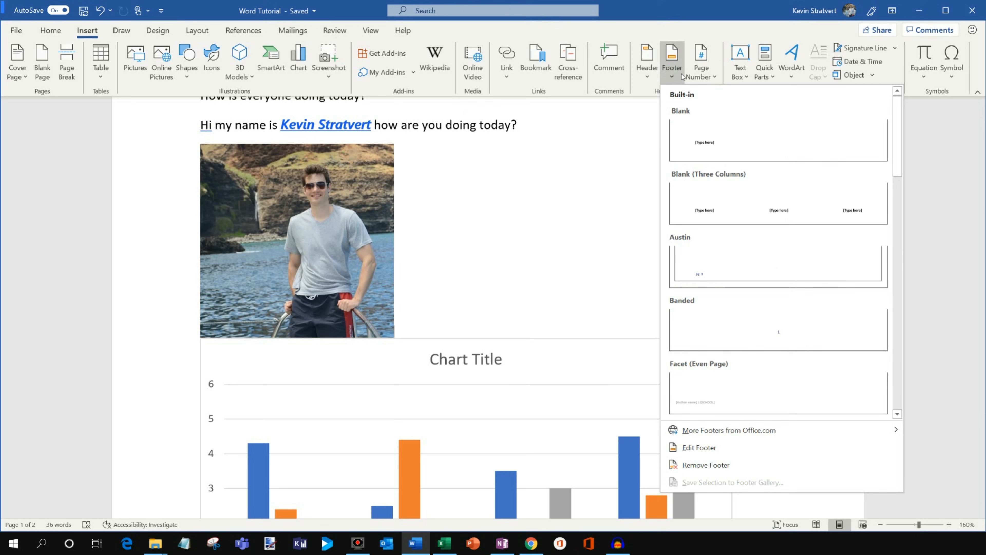
pyautogui.click(700, 74)
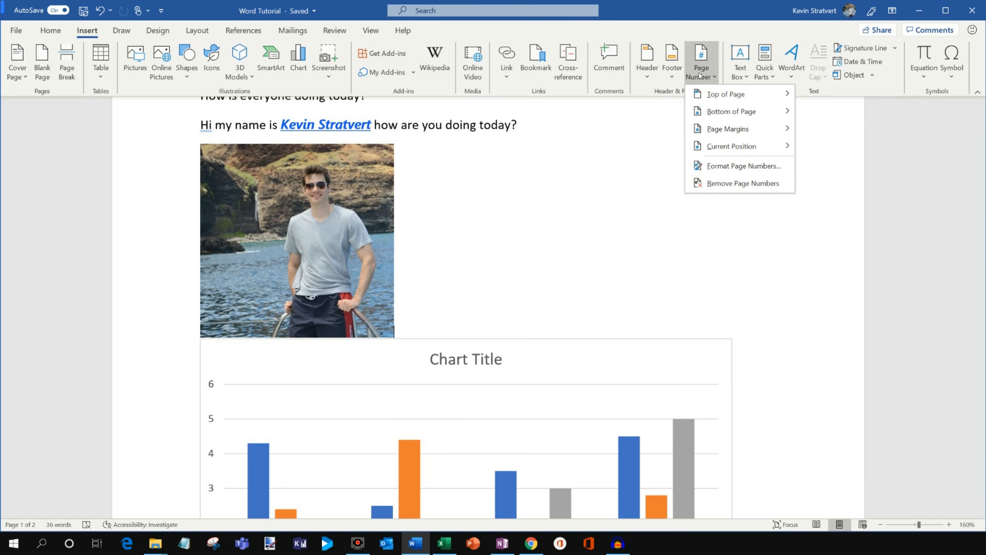
pyautogui.moveTo(721, 96)
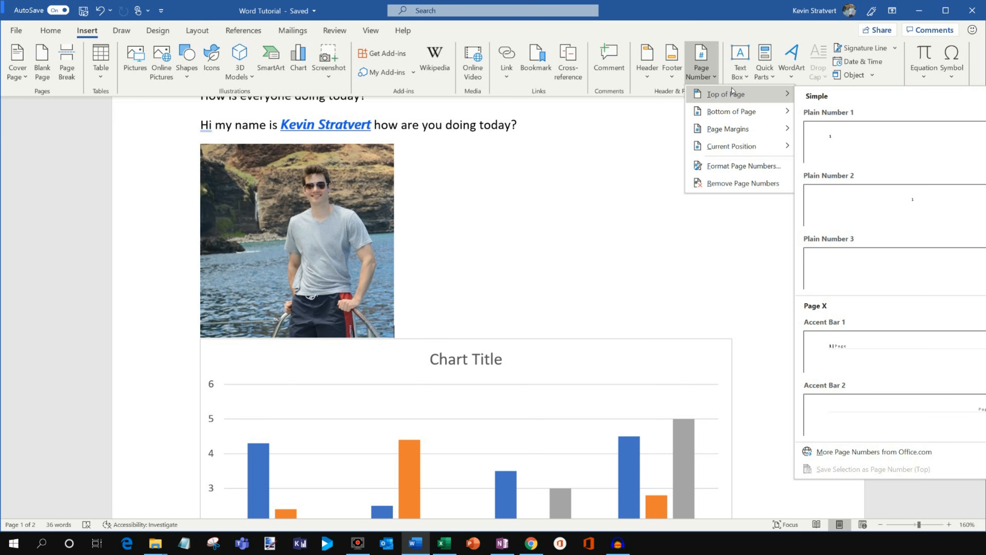
pyautogui.moveTo(745, 110)
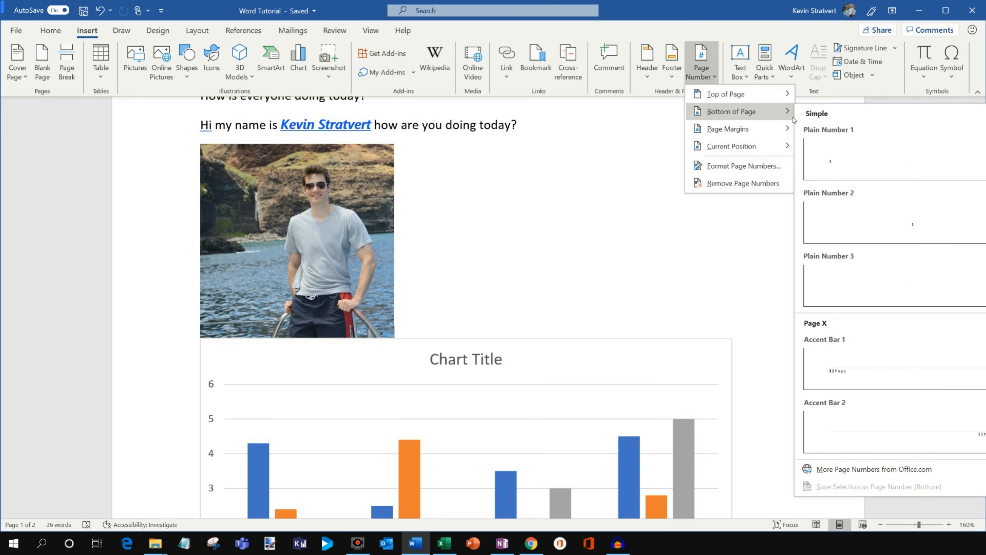
pyautogui.click(873, 159)
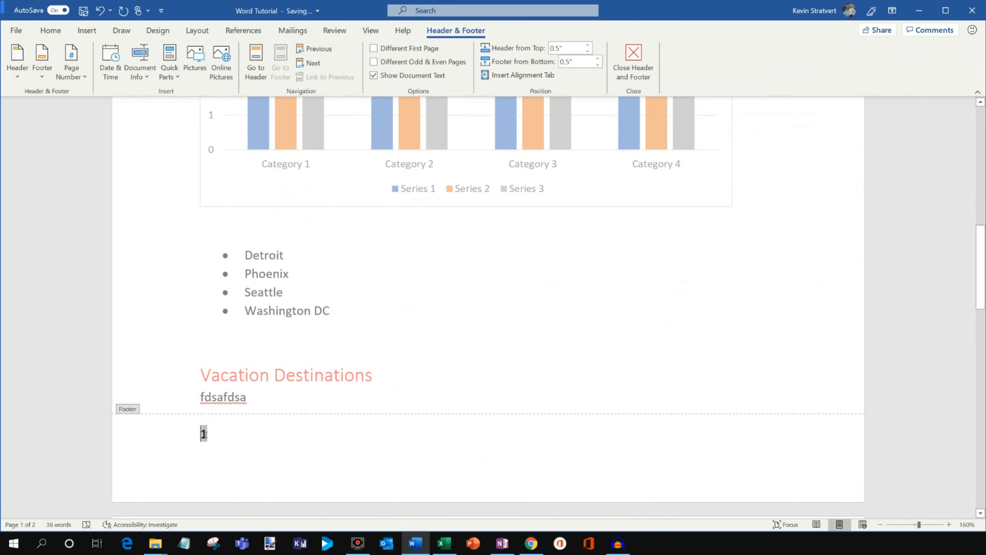
# Check the page number in the second page's footer and return to editing the body text on the first page.
pyautogui.scroll(-8, 206, 435)
pyautogui.middleClick(606, 264)
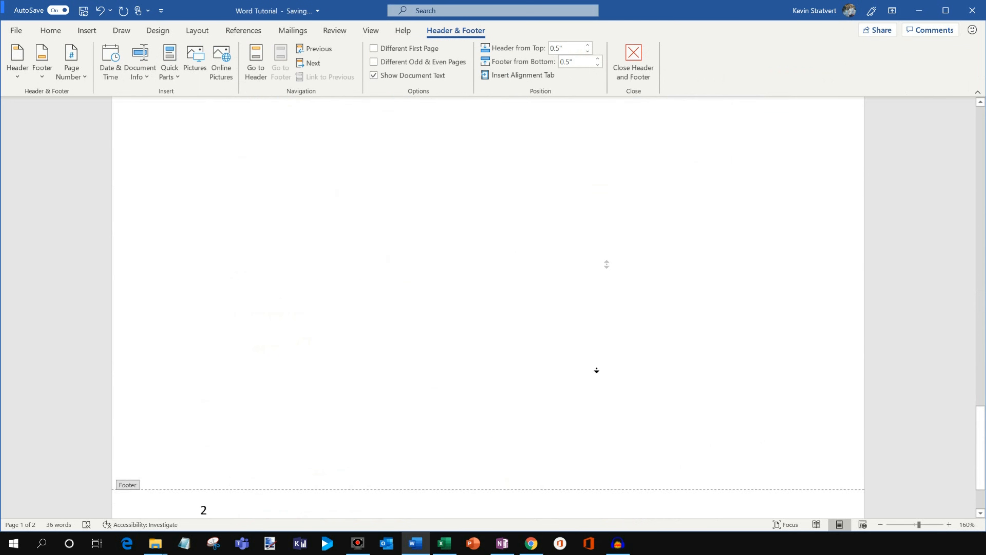
pyautogui.middleClick(597, 371)
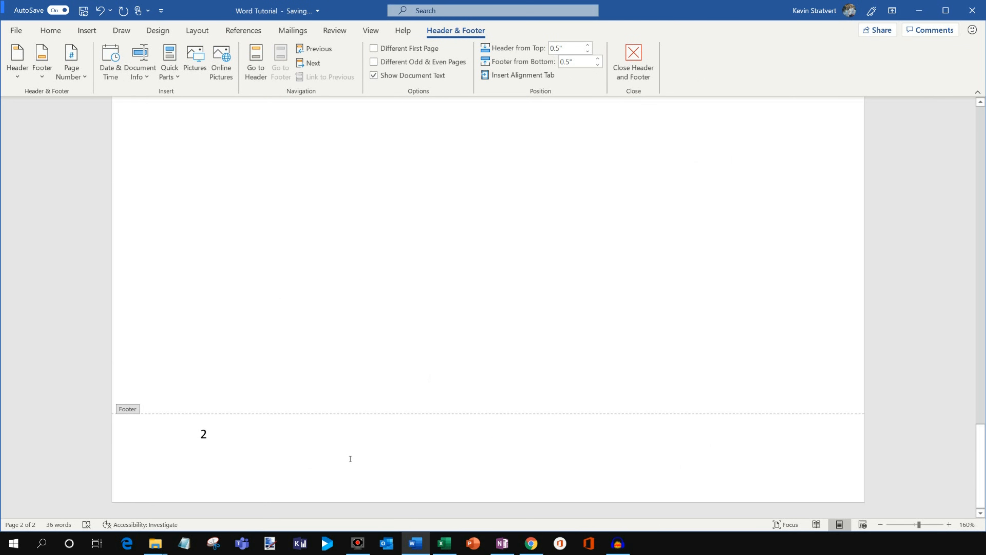
pyautogui.middleClick(335, 346)
pyautogui.doubleClick(242, 245)
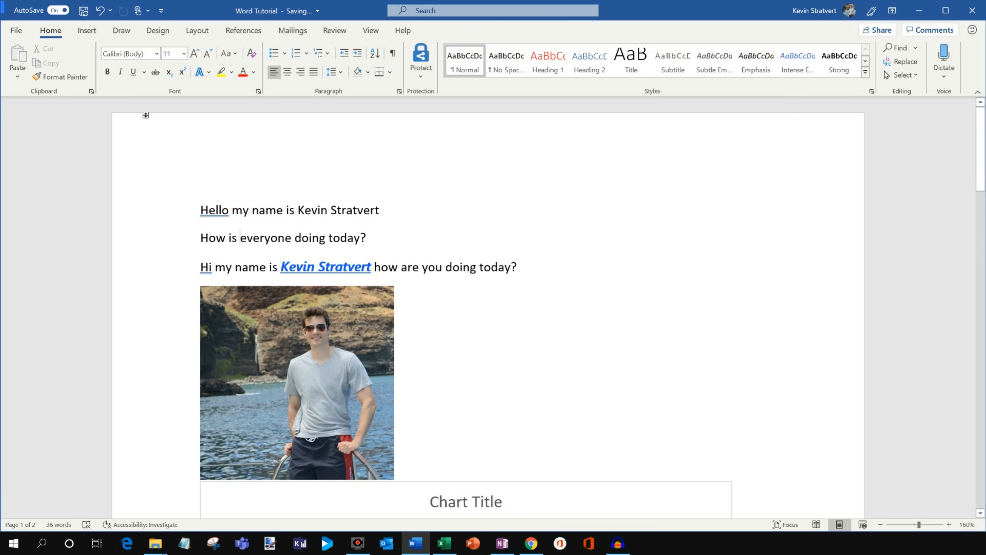
# Try several built-in style sets on the document and compare how they format the headings.
pyautogui.click(164, 34)
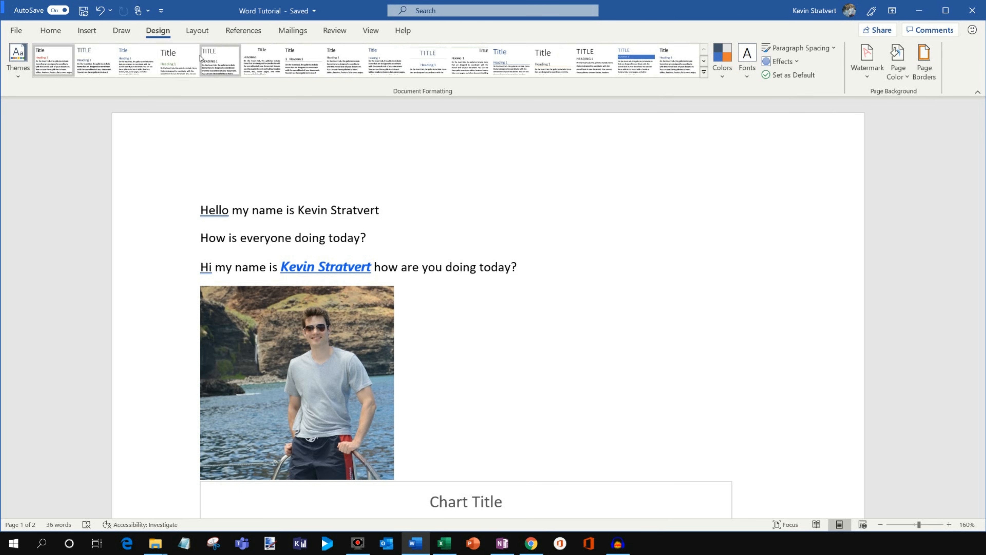
pyautogui.click(99, 64)
pyautogui.scroll(-3, 468, 305)
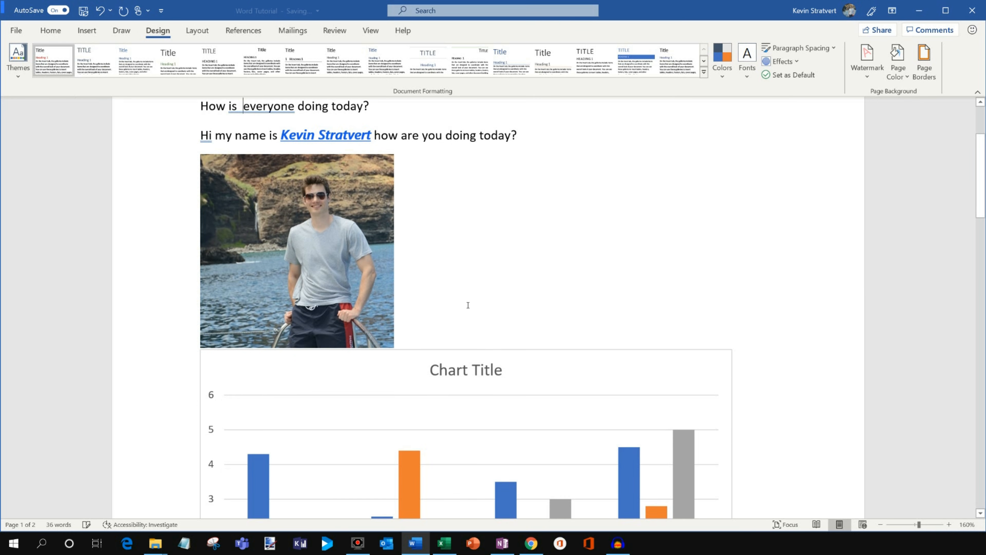
pyautogui.scroll(-15, 468, 305)
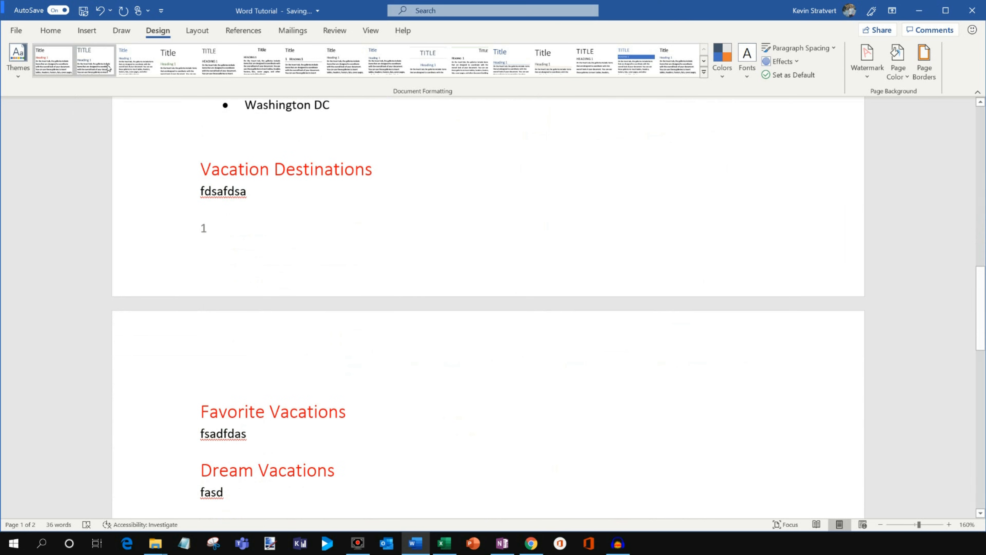
pyautogui.click(177, 64)
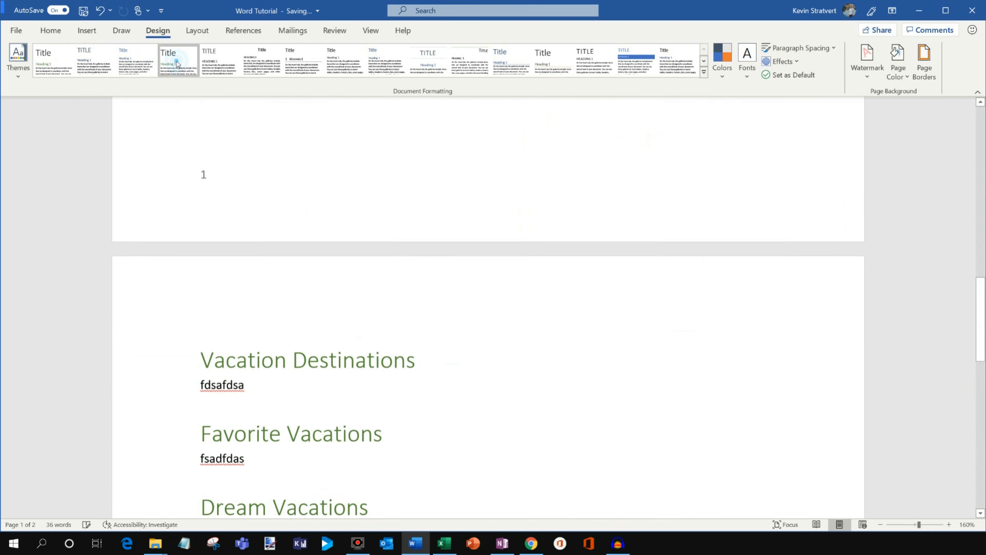
pyautogui.click(219, 64)
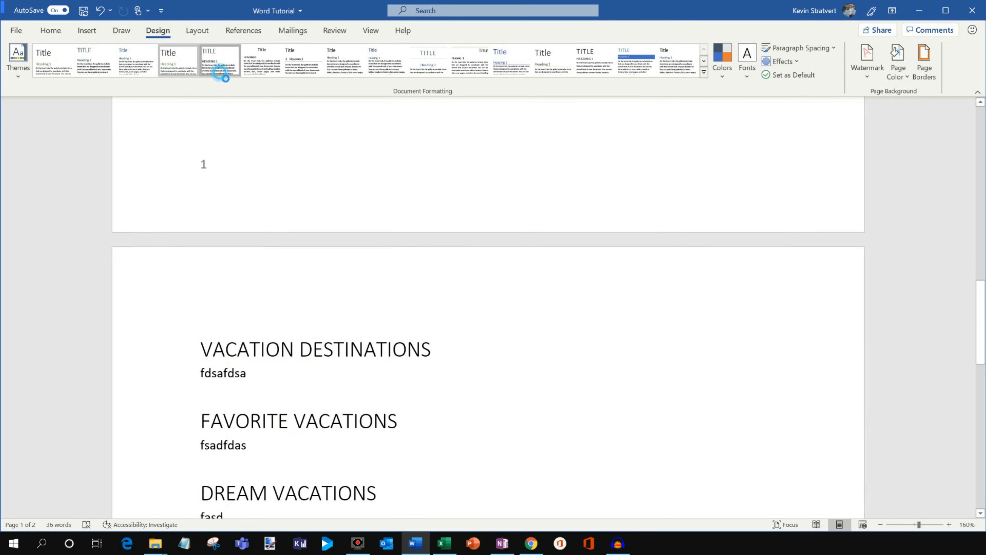
pyautogui.click(271, 71)
pyautogui.scroll(-2, 378, 383)
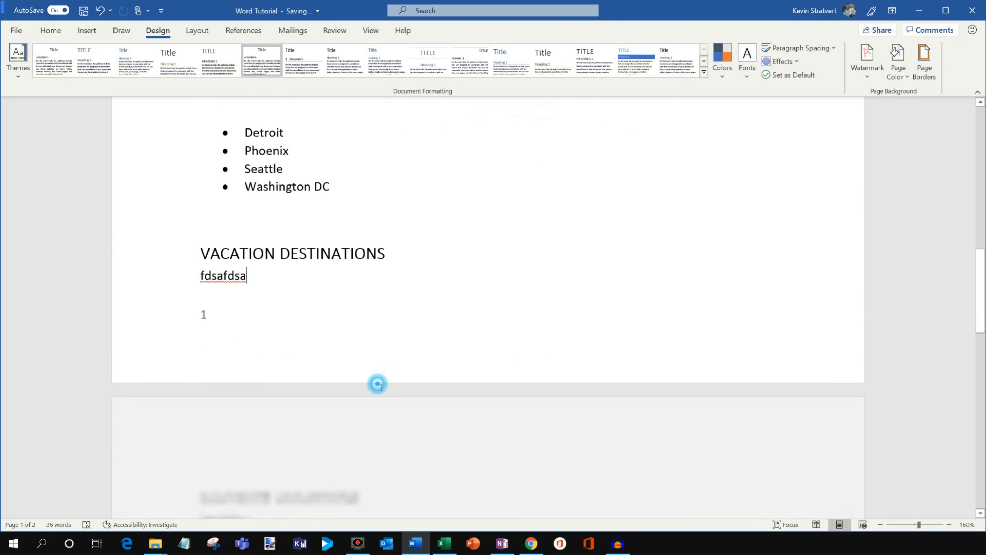
# Apply the style set with numbered, underlined small-caps headings and look through the full gallery of style sets.
pyautogui.click(303, 64)
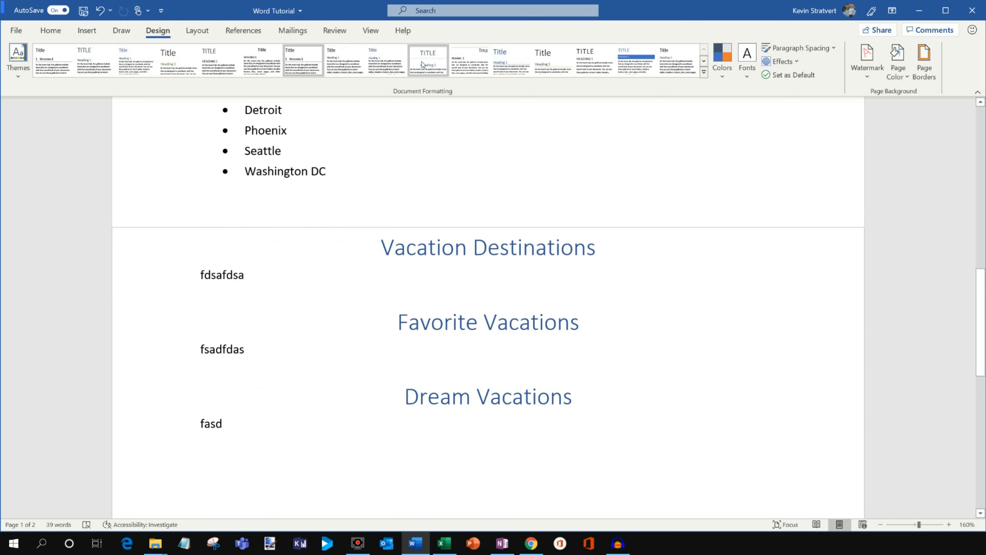
pyautogui.click(238, 268)
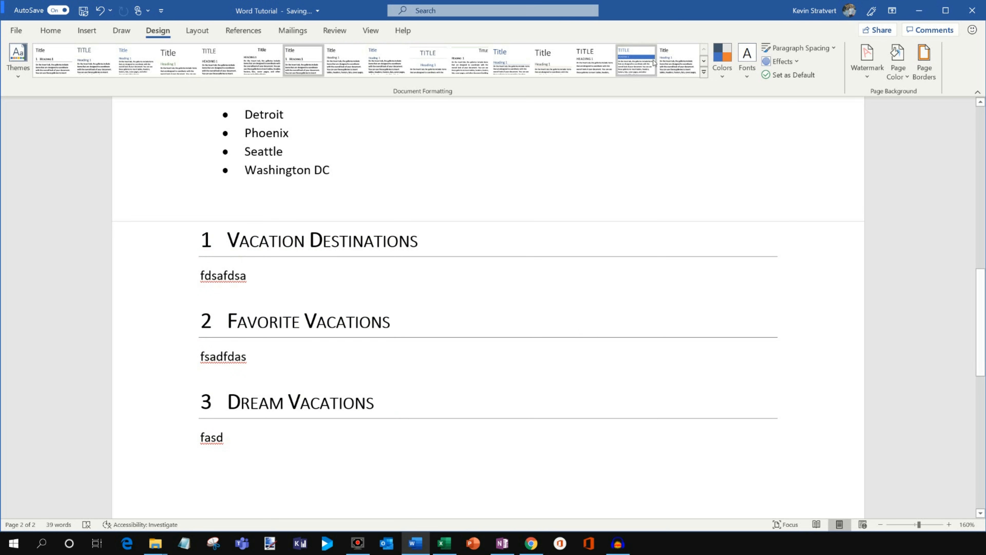
pyautogui.click(704, 73)
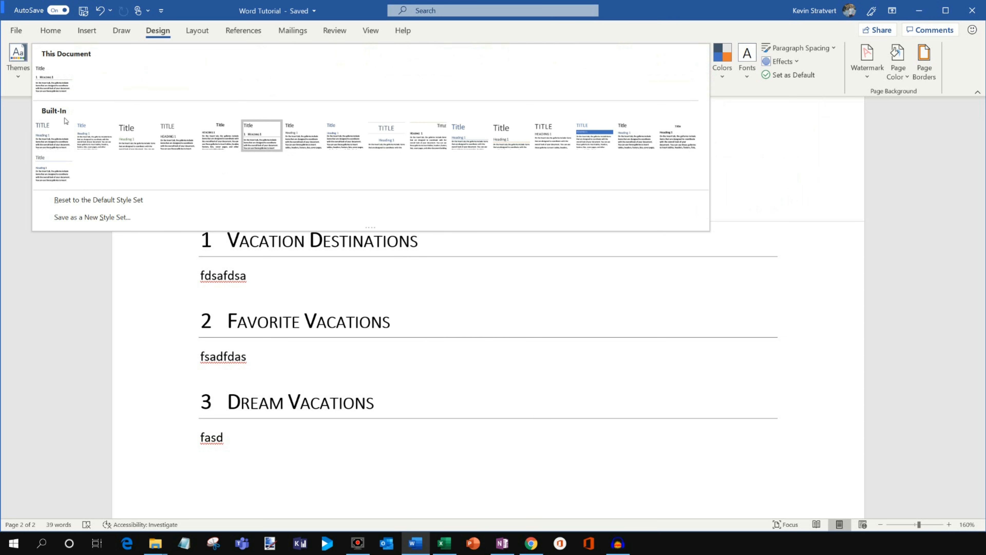
pyautogui.click(319, 315)
# Examine the available document themes, theme colour palettes and theme font pairs without applying any of them.
pyautogui.click(20, 62)
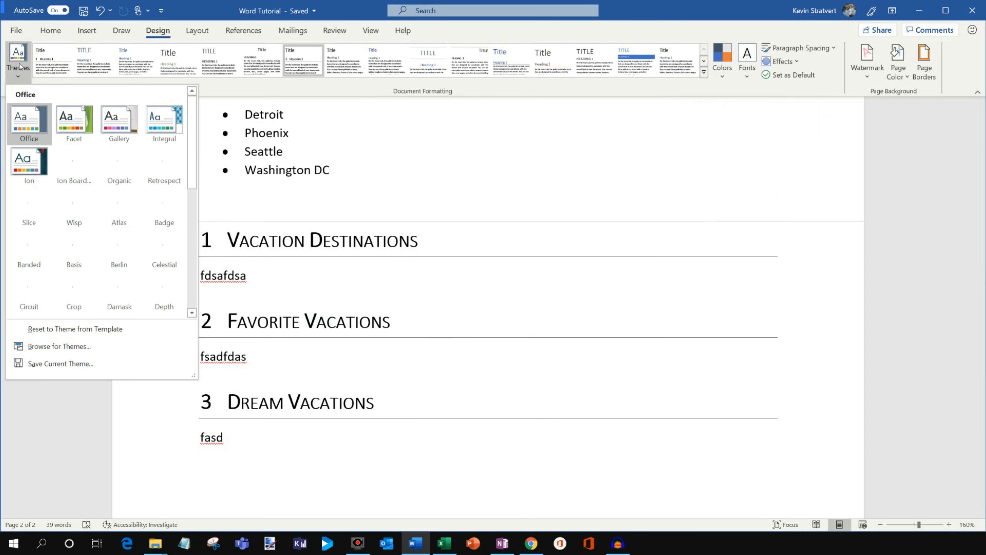
pyautogui.scroll(-7, 118, 153)
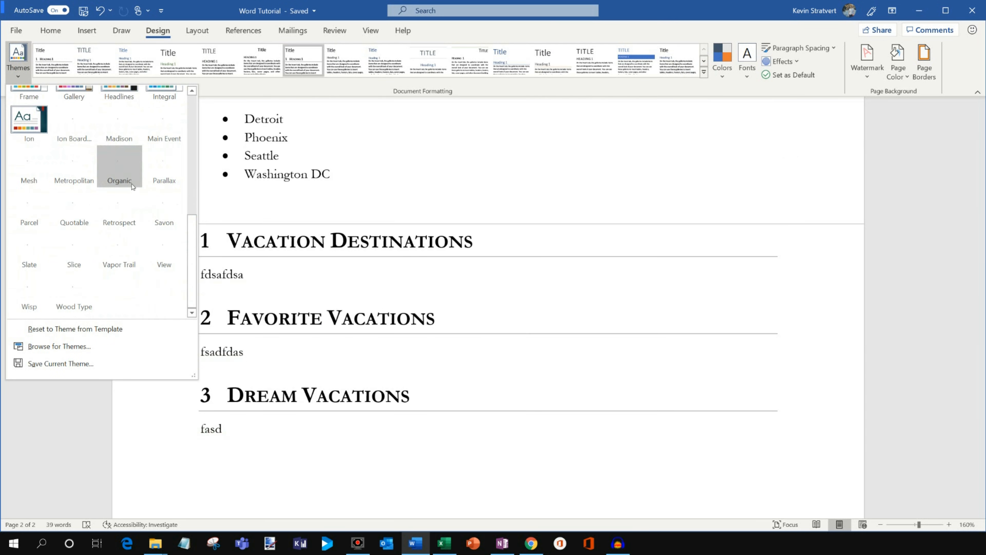
pyautogui.moveTo(192, 228); pyautogui.dragTo(192, 107)
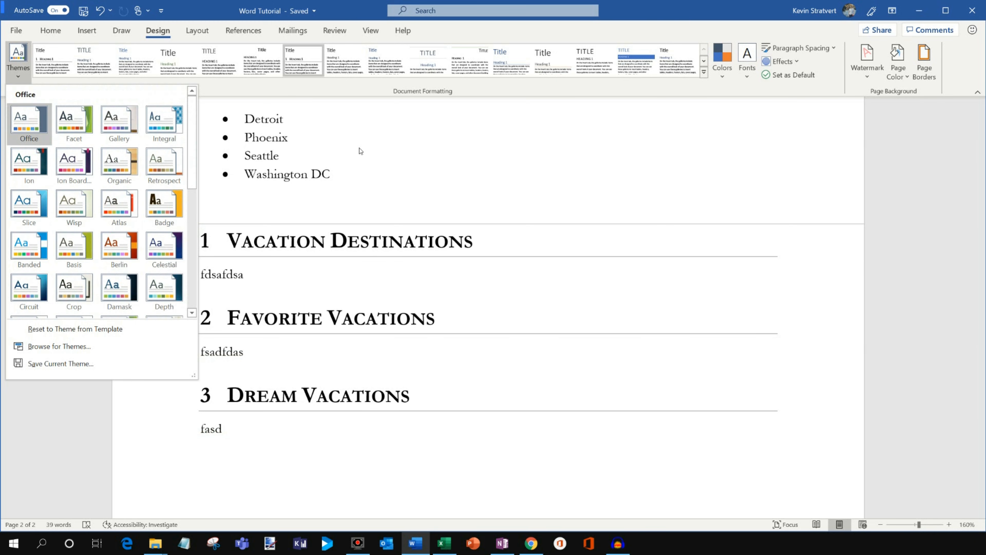
pyautogui.click(458, 157)
pyautogui.click(723, 60)
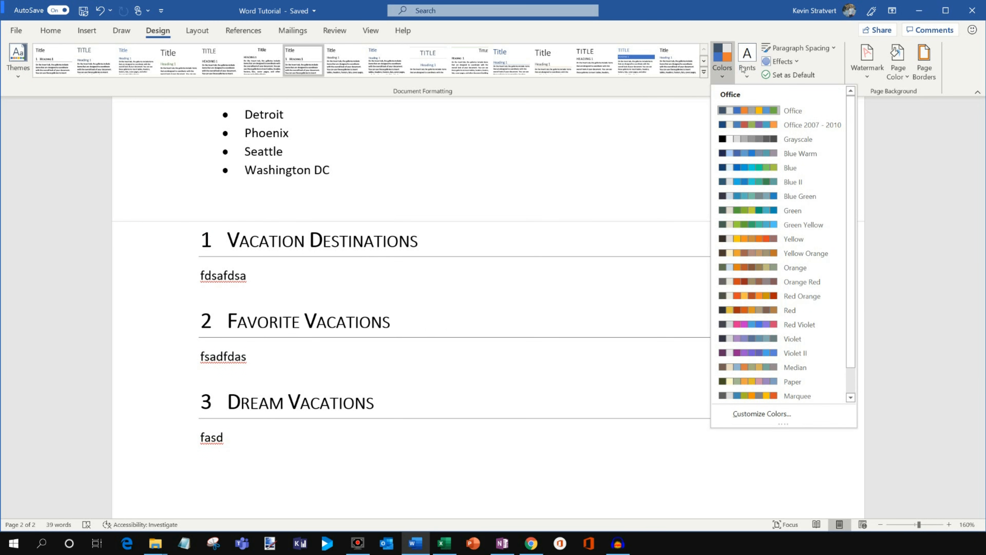
pyautogui.click(747, 66)
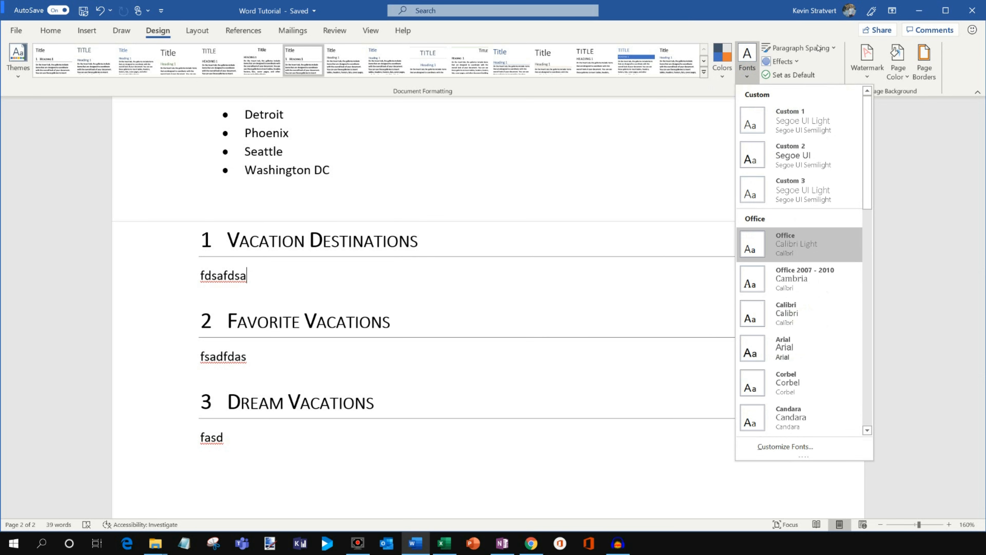
pyautogui.click(791, 28)
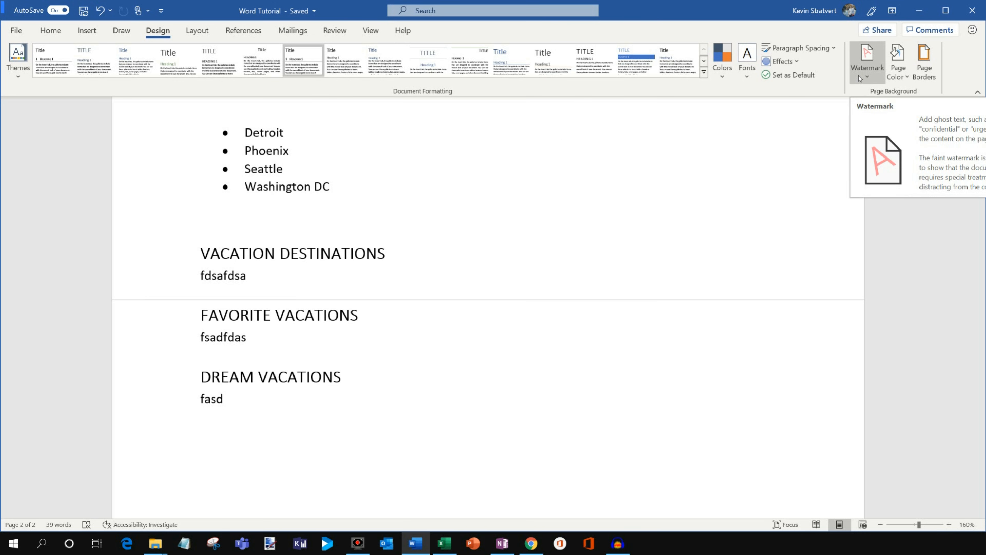
# Add the CONFIDENTIAL 1 watermark to the document and check how it looks across the pages.
pyautogui.click(872, 77)
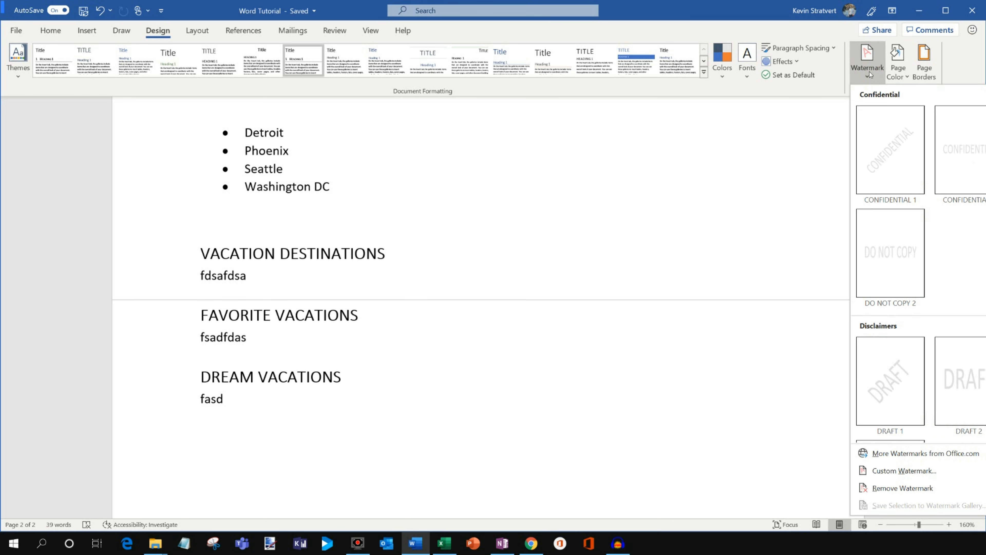
pyautogui.click(894, 167)
pyautogui.scroll(5, 695, 233)
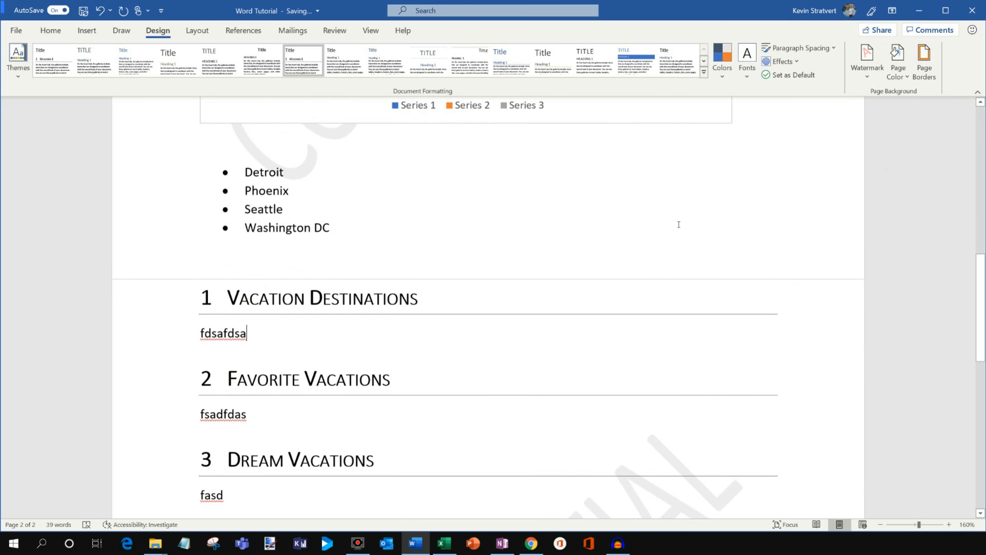
pyautogui.scroll(3, 696, 234)
pyautogui.moveTo(979, 253); pyautogui.dragTo(980, 373)
pyautogui.tripleClick(511, 248)
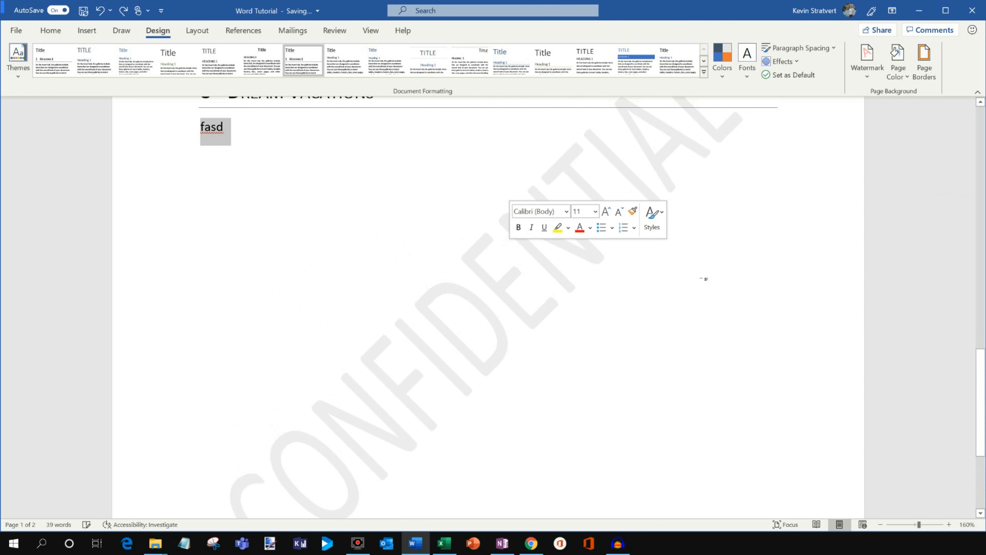
pyautogui.click(706, 279)
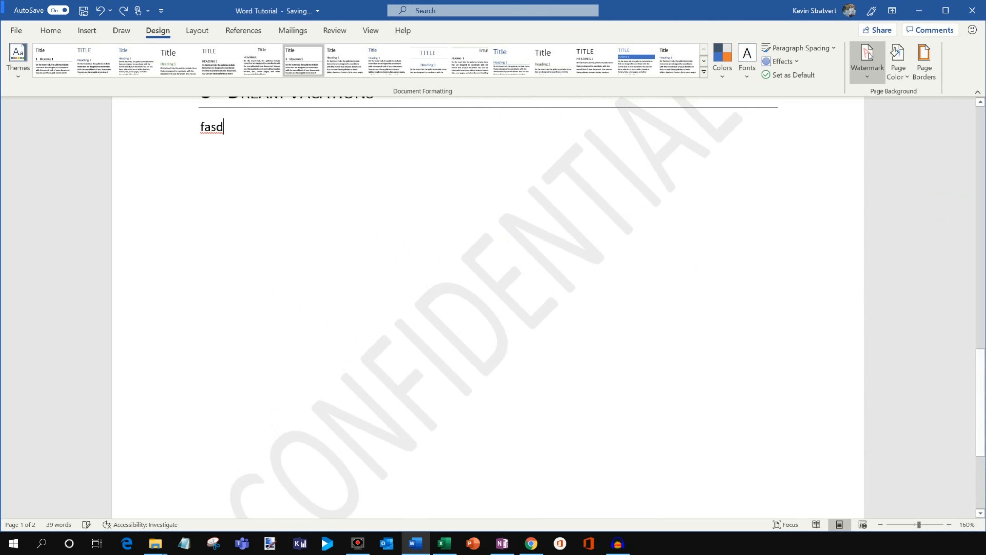
pyautogui.click(903, 76)
pyautogui.click(934, 76)
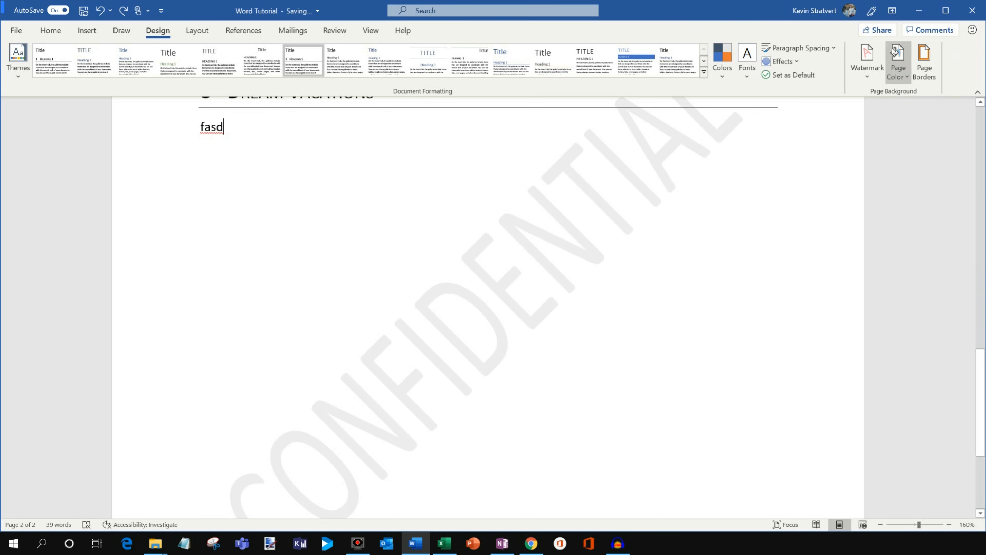
# Set the page margins to Narrow, with 0.5" on all sides, and check the layout of the first page.
pyautogui.click(197, 31)
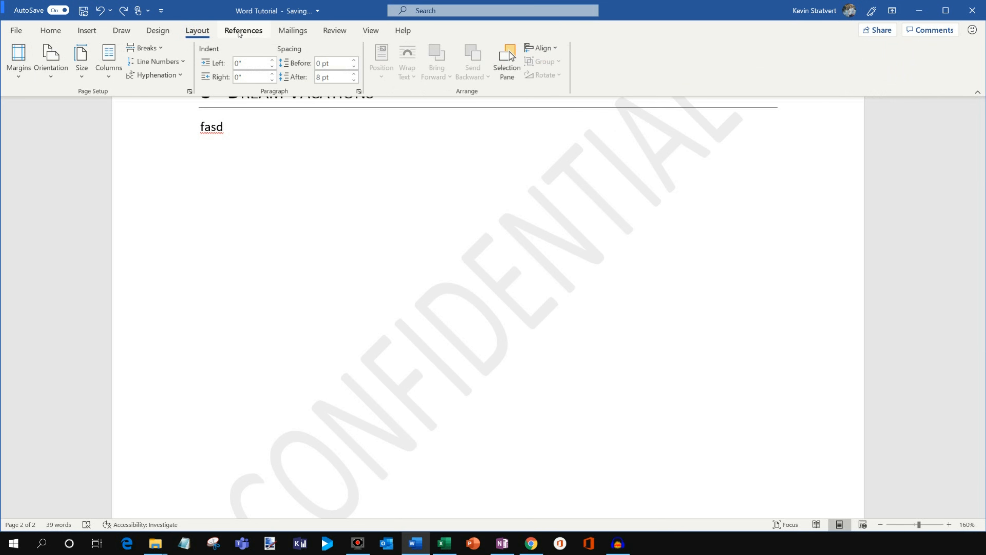
pyautogui.click(11, 76)
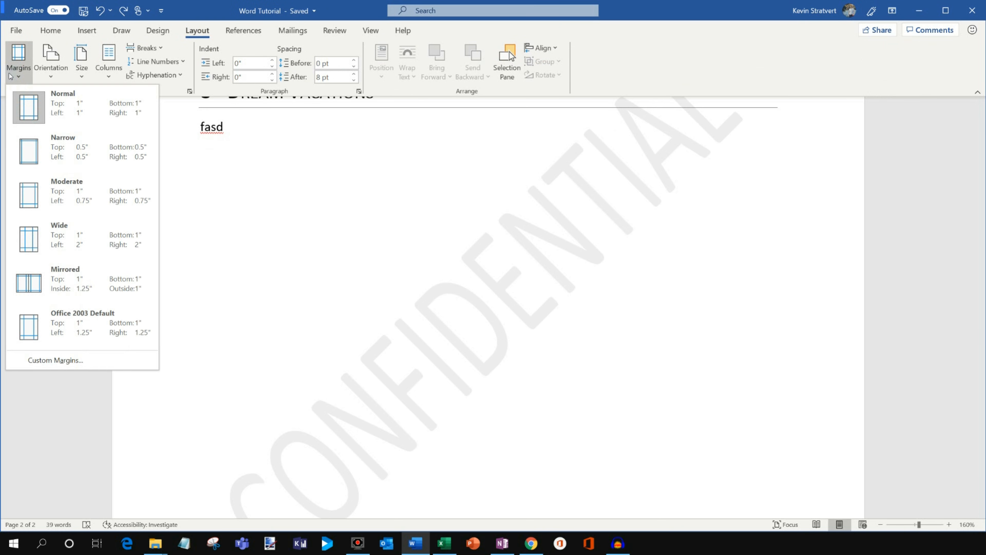
pyautogui.click(71, 153)
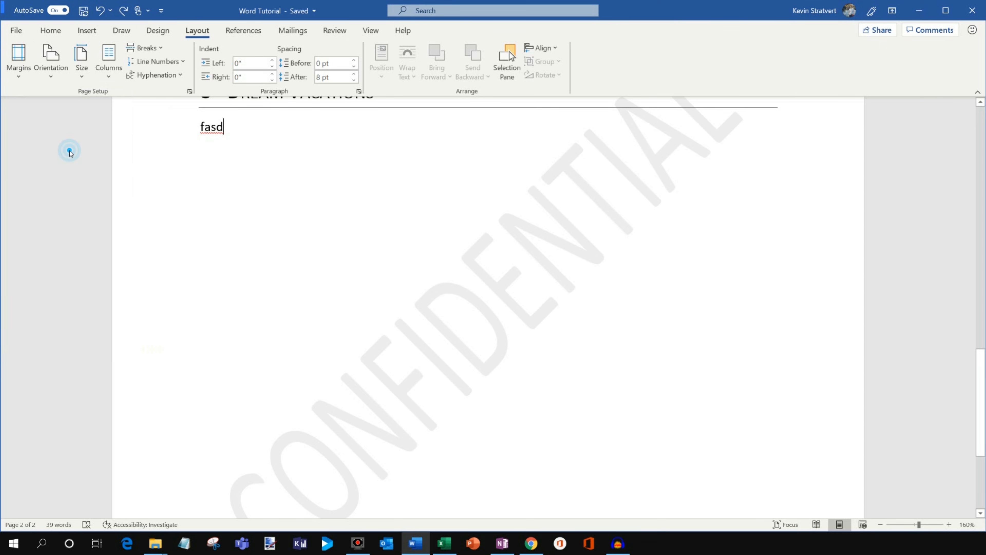
pyautogui.scroll(10, 139, 224)
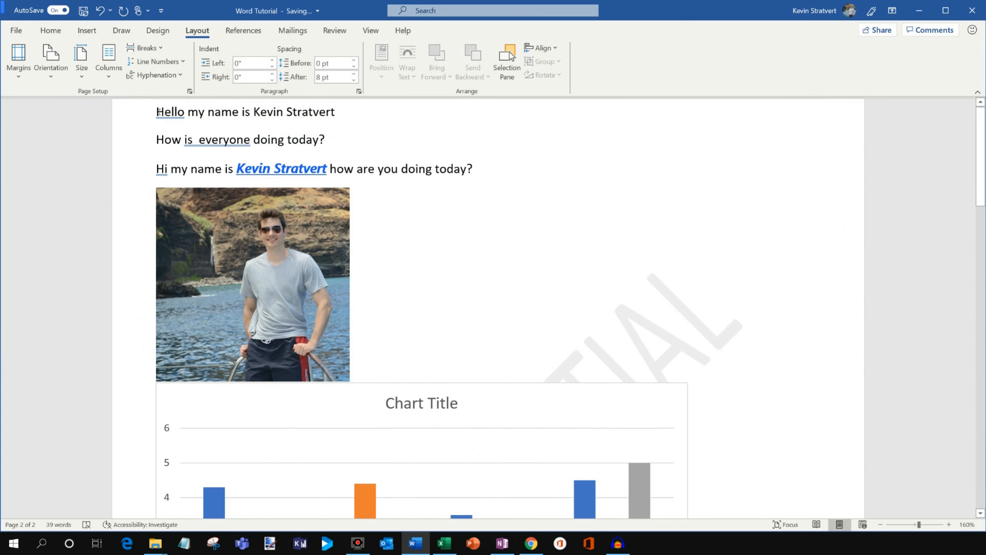
pyautogui.click(55, 56)
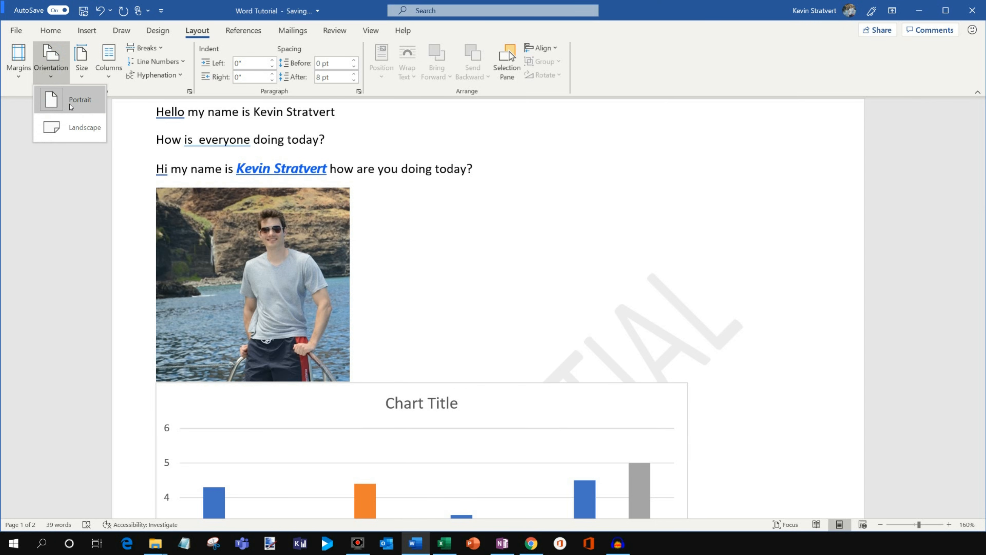
pyautogui.click(60, 254)
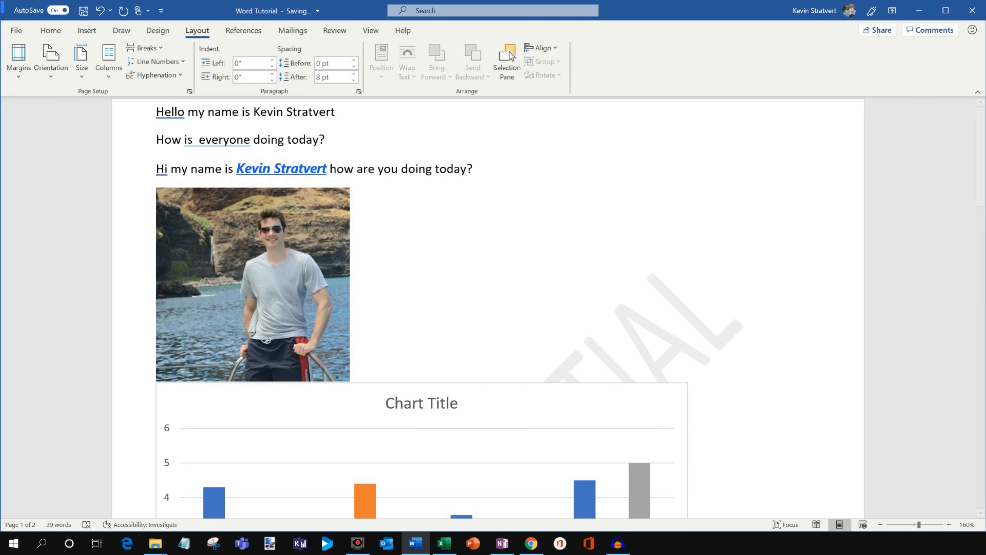
pyautogui.hotkey('alt', 'Tab')
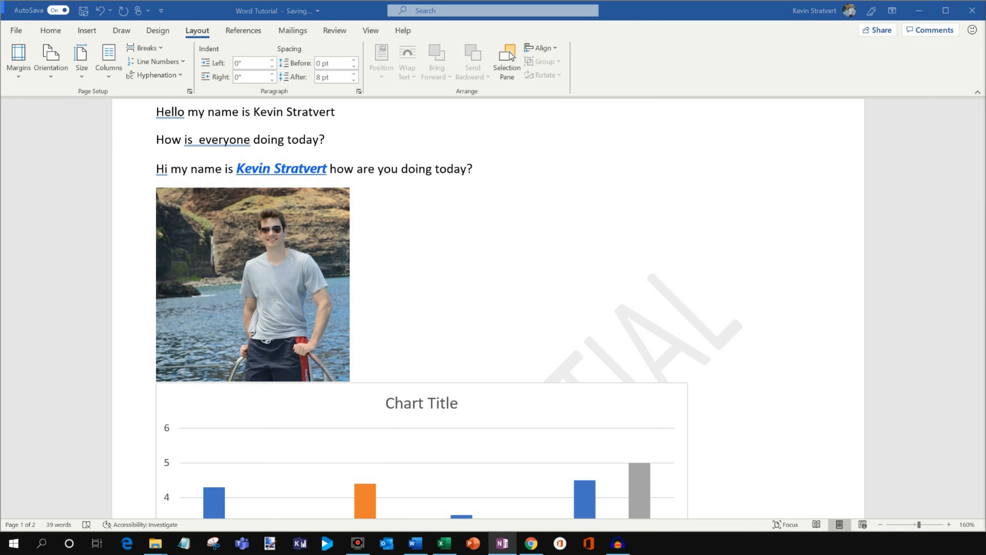
# Add three blank lines above the first greeting line and insert the Automatic Table 1 table of contents at the start of the document.
pyautogui.click(243, 30)
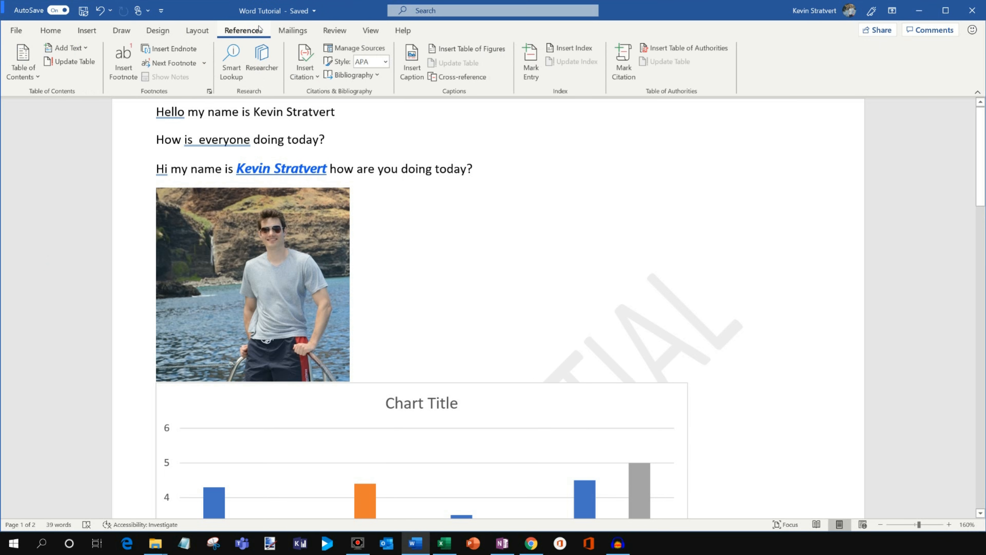
pyautogui.click(160, 110)
pyautogui.press('Return')
pyautogui.press('Return')
pyautogui.press('Return')
pyautogui.press('Up')
pyautogui.press('Up')
pyautogui.press('Up')
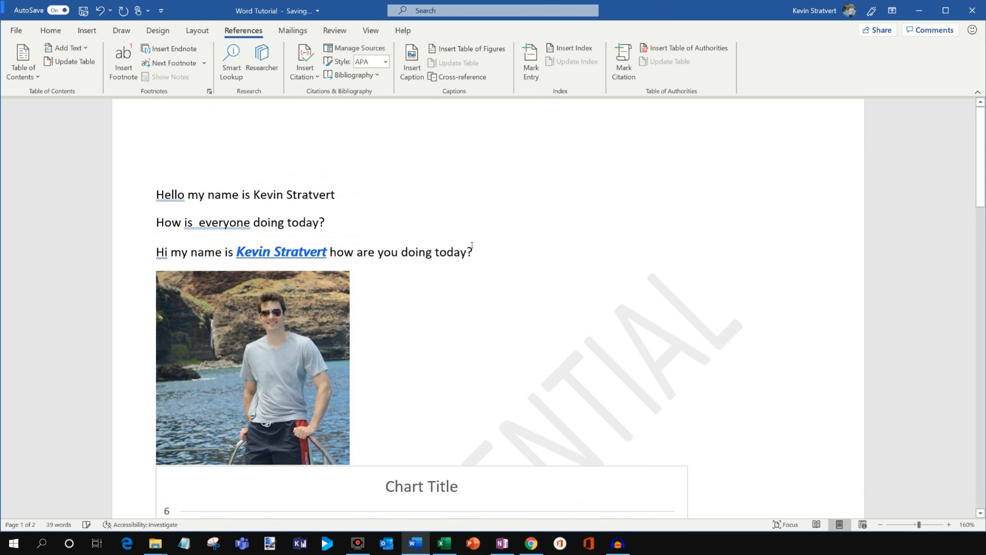
pyautogui.click(36, 77)
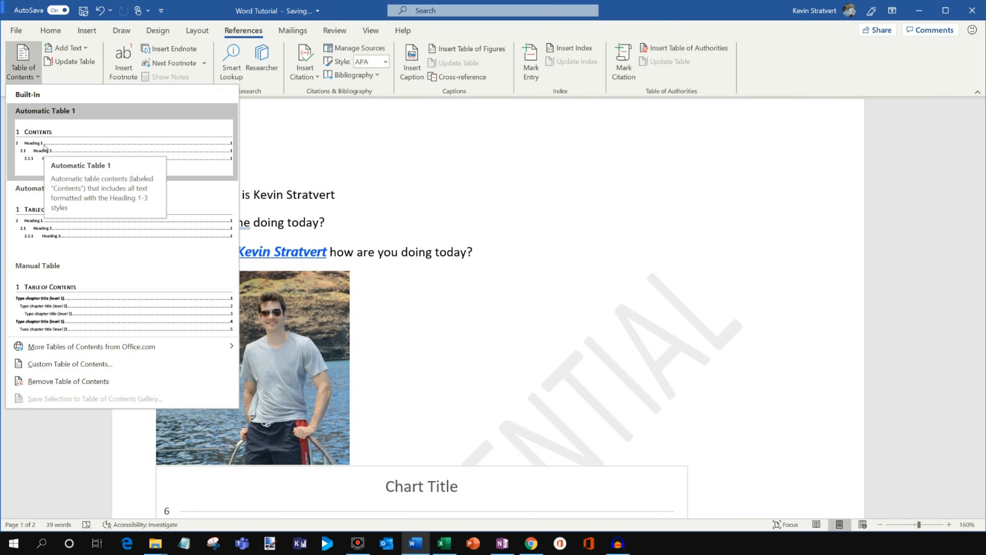
pyautogui.click(102, 151)
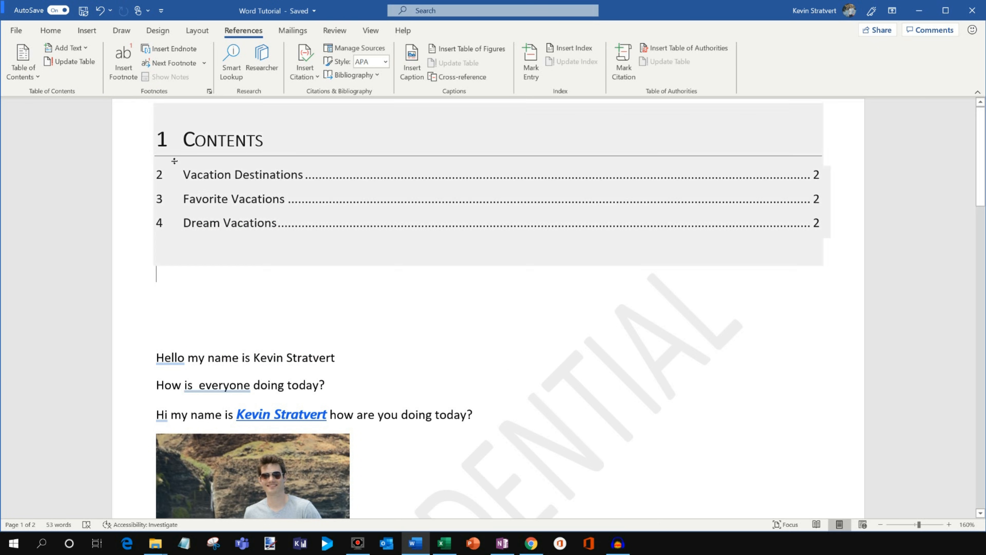
# Review the available table of contents styles and examine the entries of the inserted table.
pyautogui.click(22, 64)
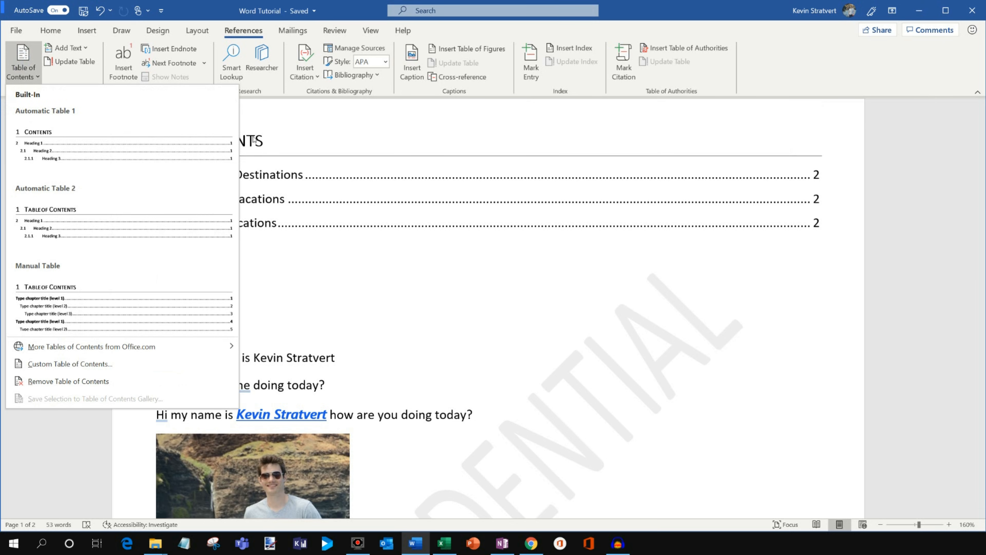
pyautogui.click(324, 116)
pyautogui.moveTo(191, 179); pyautogui.dragTo(305, 178)
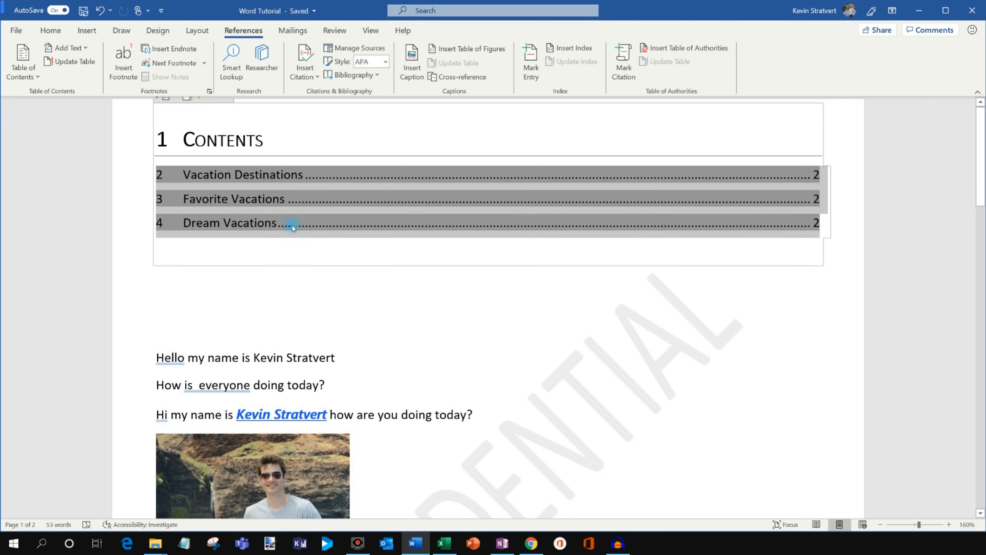
pyautogui.click(276, 232)
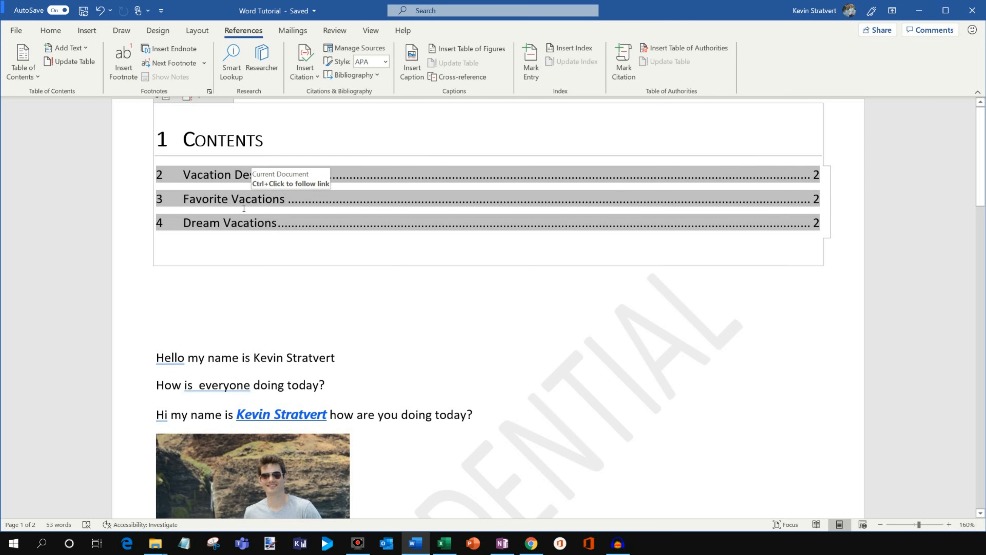
pyautogui.click(227, 305)
# Insert a footnote after the name in the Hello line stating the person's birth date, and check its reference mark in the text.
pyautogui.scroll(-1, 249, 307)
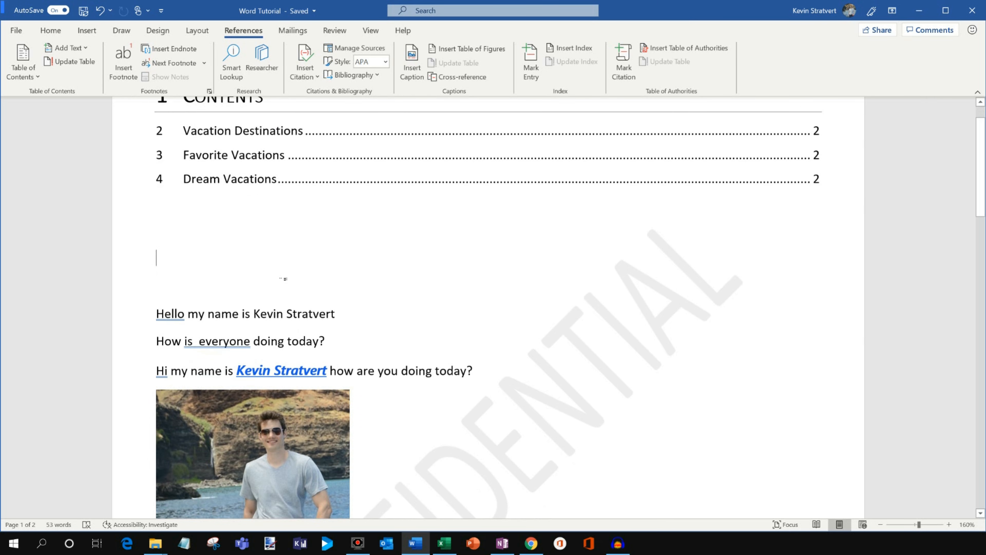
pyautogui.click(337, 313)
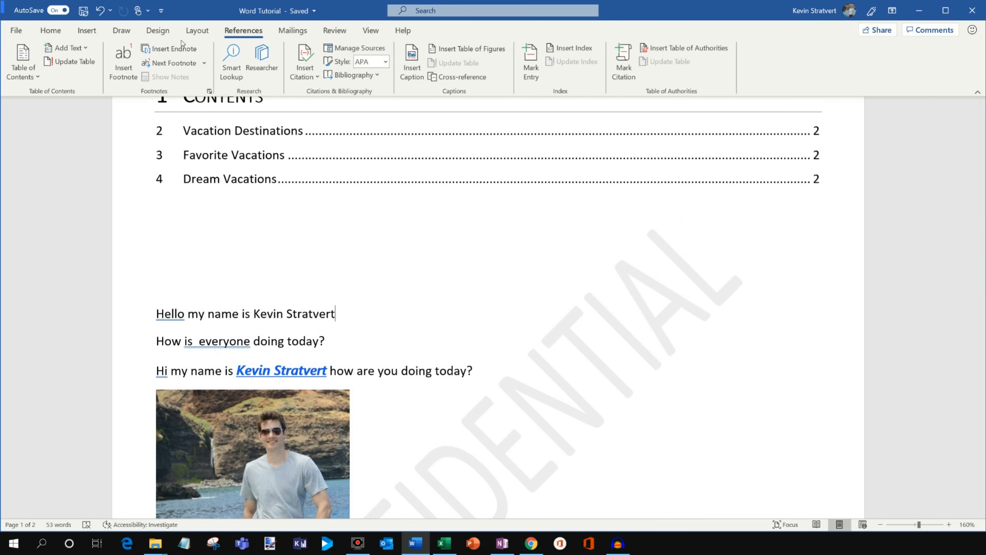
pyautogui.click(125, 64)
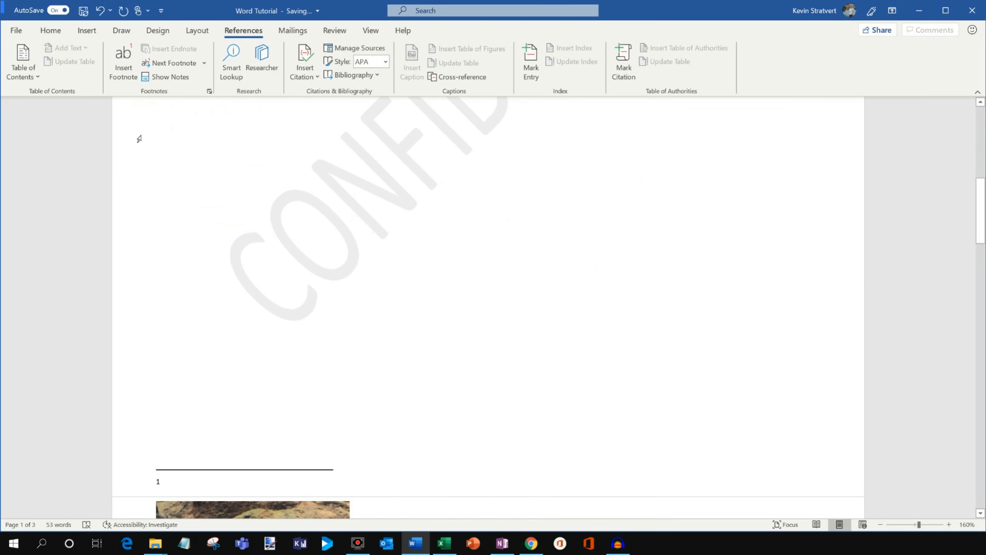
pyautogui.write('Kevin was bor')
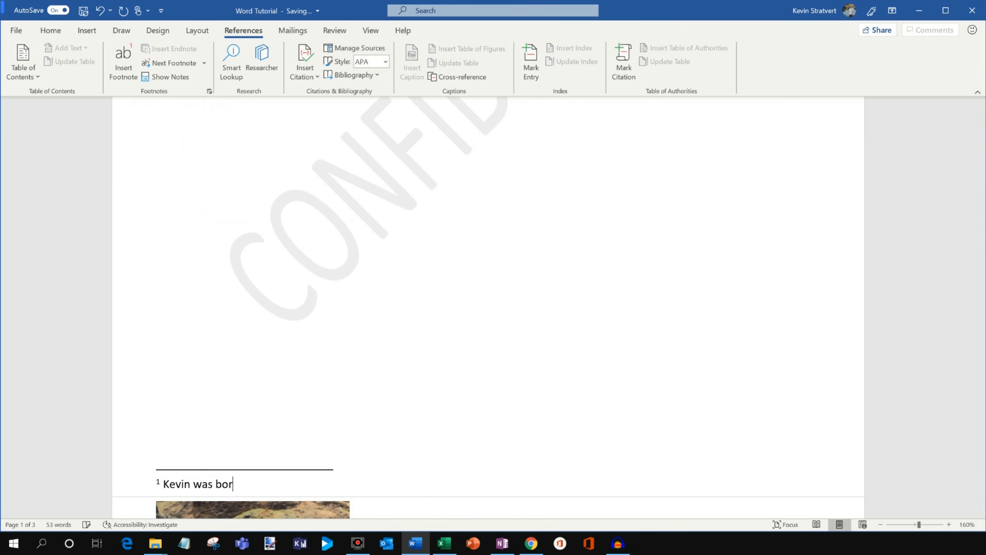
pyautogui.middleClick(407, 285)
pyautogui.middleClick(377, 192)
pyautogui.click(345, 365)
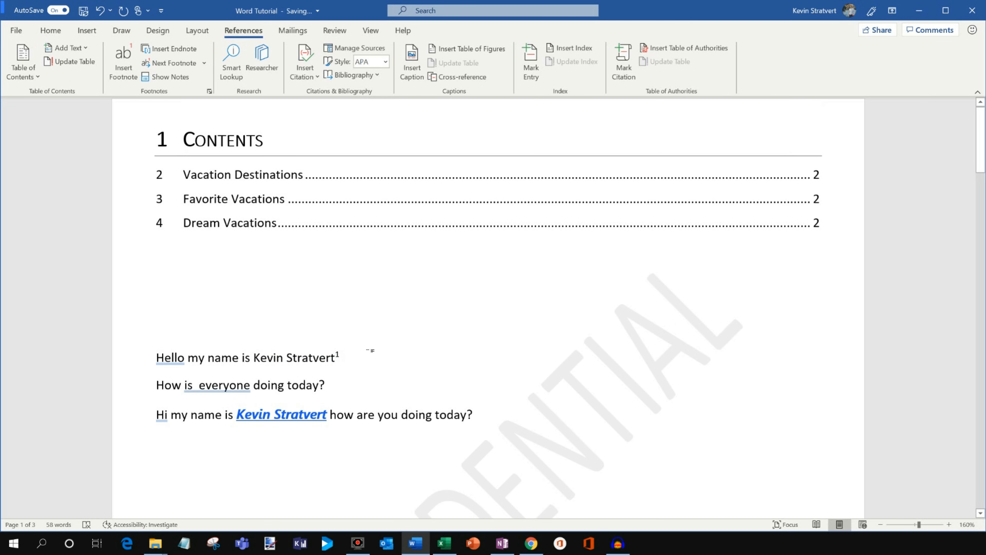
pyautogui.scroll(-11, 376, 424)
pyautogui.scroll(4, 376, 425)
pyautogui.moveTo(977, 225); pyautogui.dragTo(977, 124)
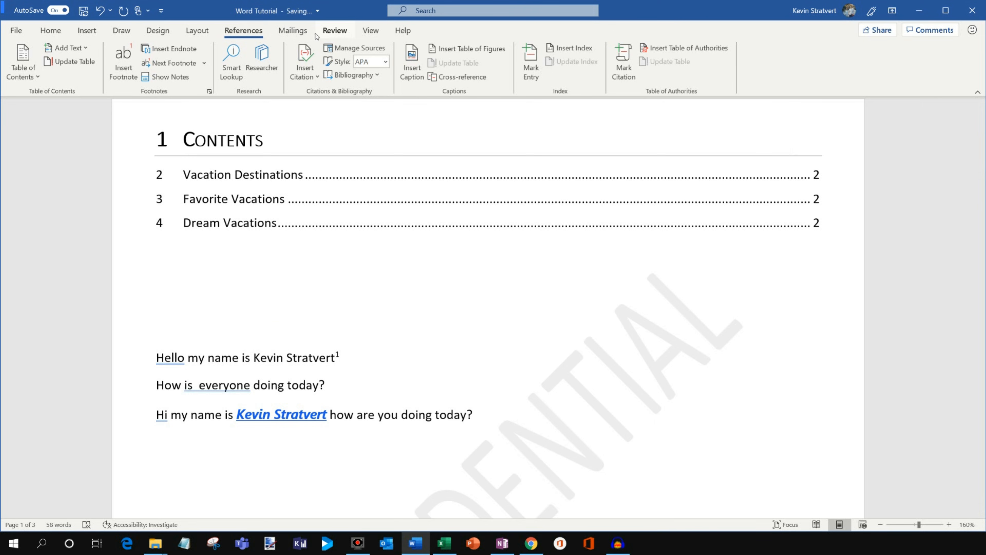
# Write a faulty test sentence above the Hello line: "Hi, my name are", a first name, and "how you is doing todayyyfd.".
pyautogui.click(307, 31)
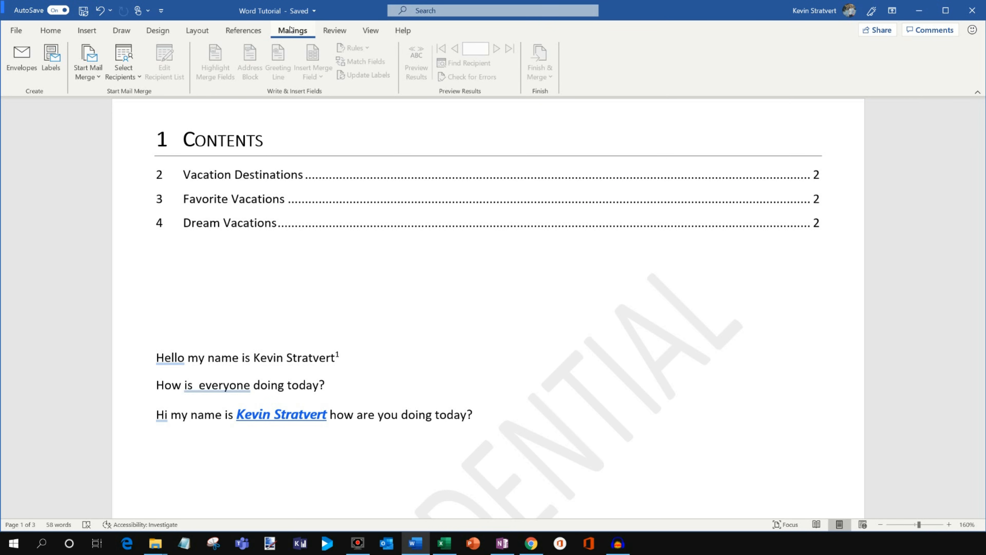
pyautogui.click(344, 30)
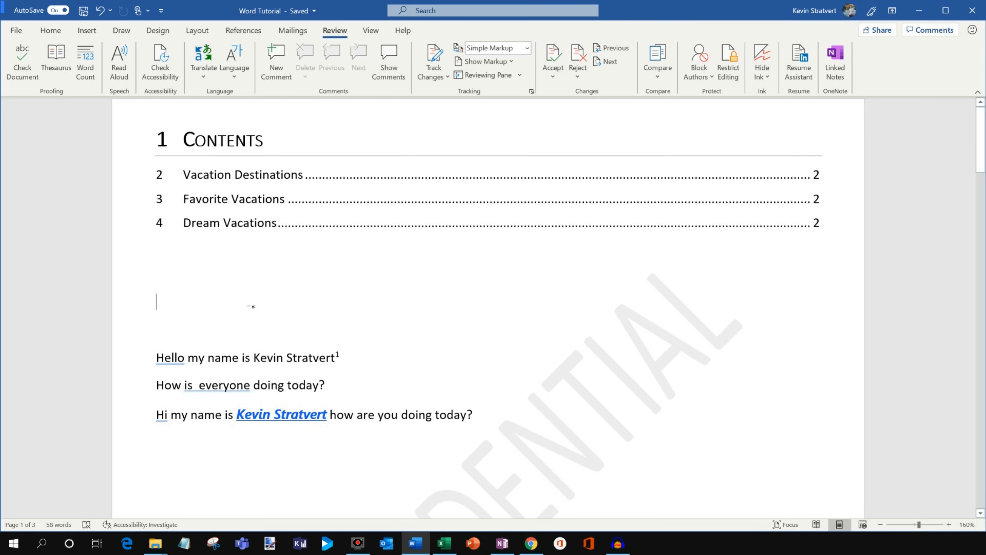
pyautogui.write('Hi, my')
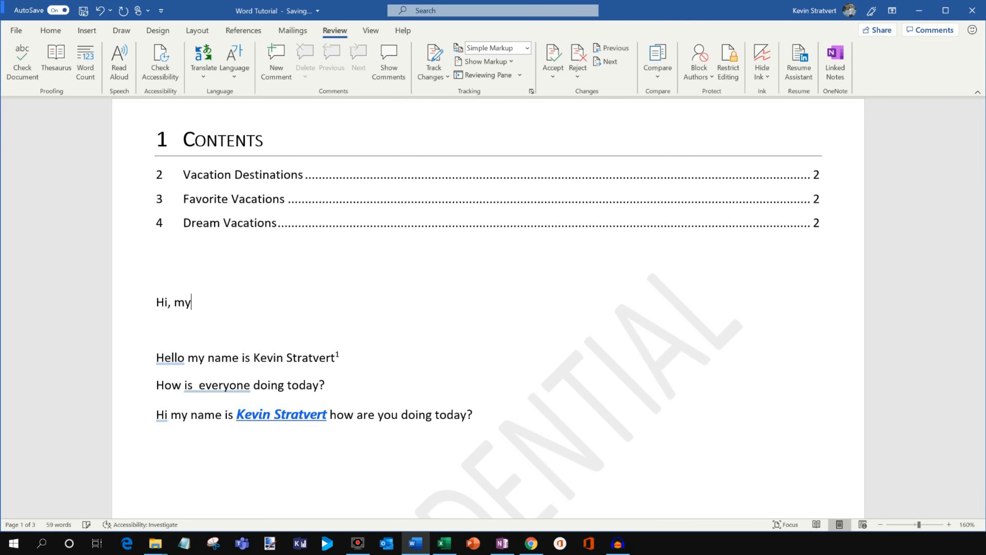
pyautogui.write(' name are Kevin how you is doing todayy')
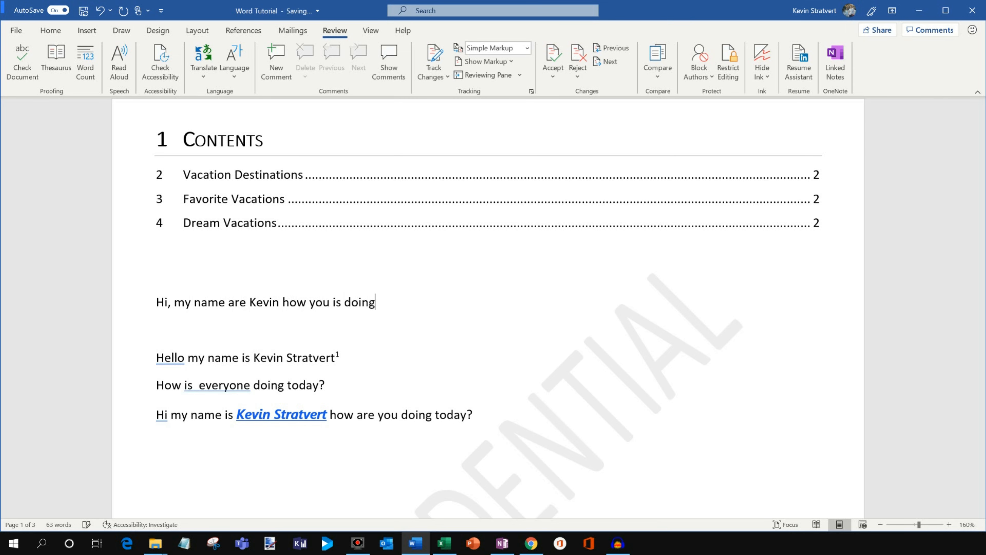
pyautogui.press('BackSpace')
pyautogui.write('.')
pyautogui.press('BackSpace')
pyautogui.press('BackSpace')
pyautogui.write('yyfd.')
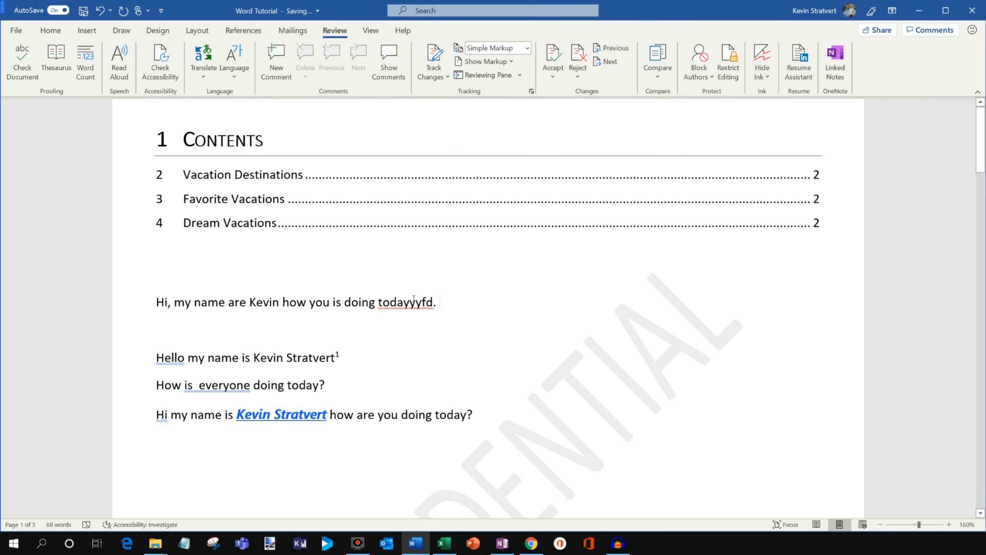
# Replace the misspelled "todayyyfd" with the spelling suggestion "today" and insert "you be" after "is" in the same sentence.
pyautogui.rightClick(400, 307)
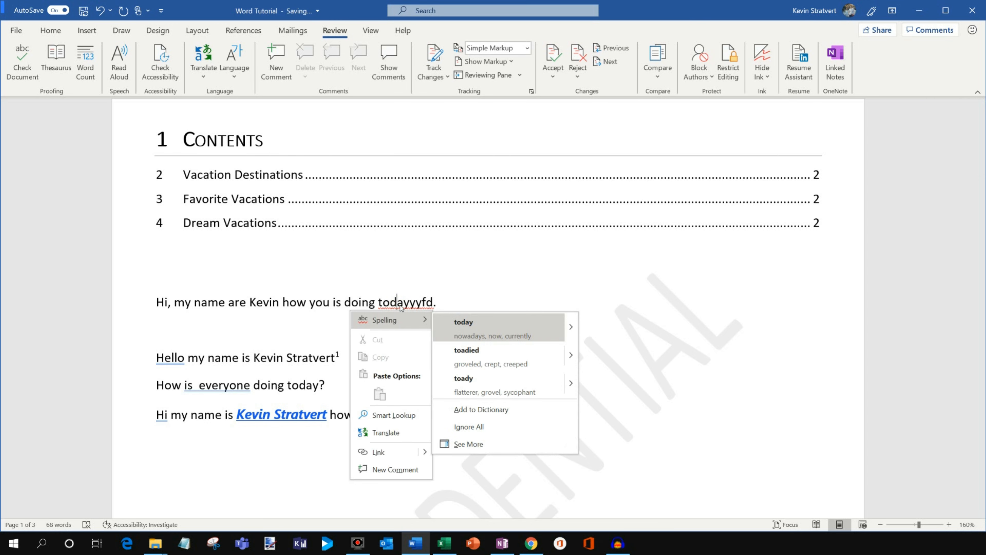
pyautogui.rightClick(403, 302)
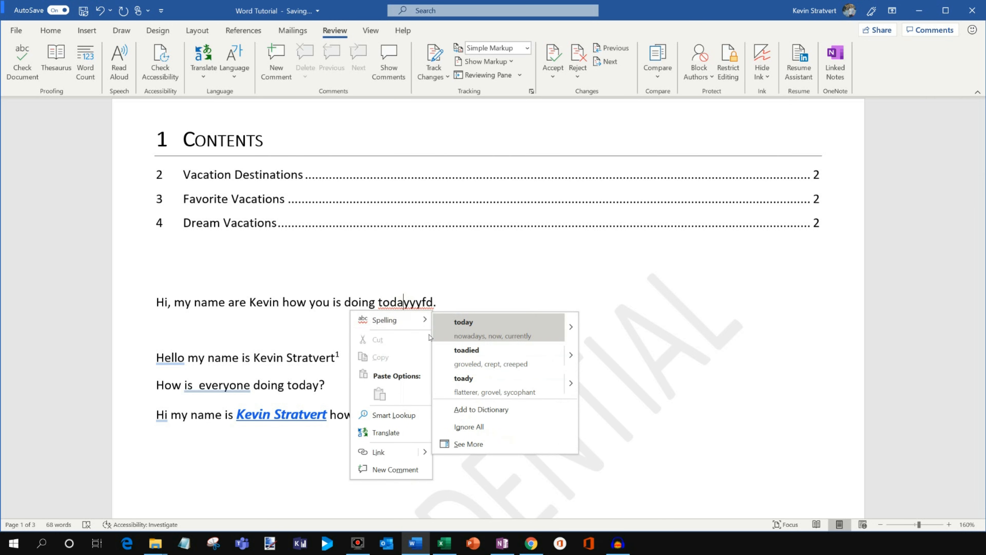
pyautogui.click(502, 328)
pyautogui.click(341, 303)
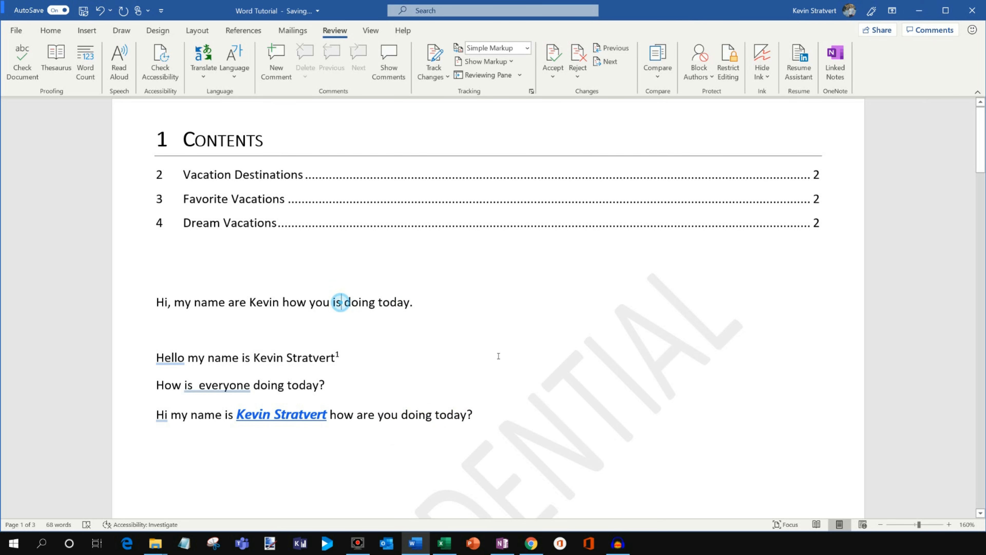
pyautogui.write('you be')
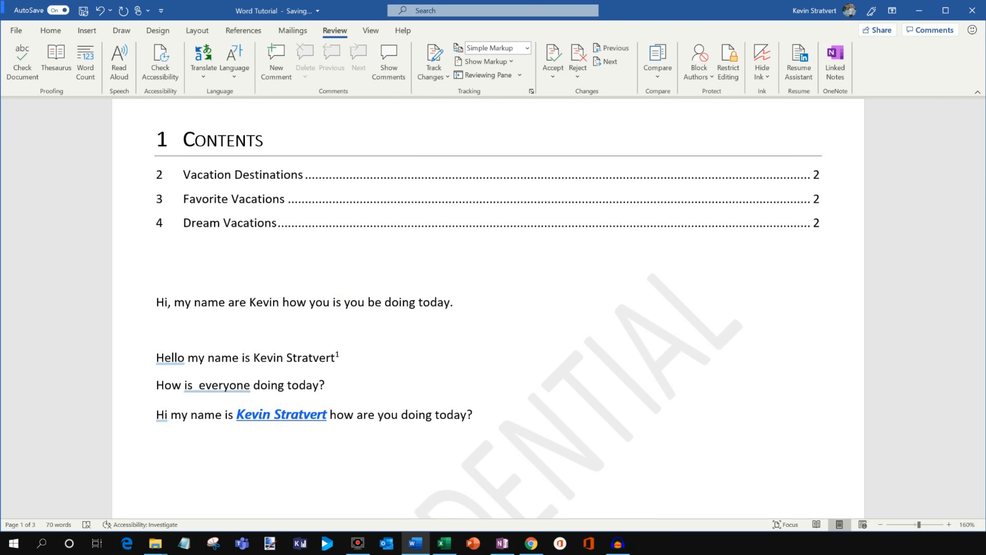
# Check the grammar of the test sentence, accept the suggestions "is" and "are", and decline checking the rest of the document.
pyautogui.tripleClick(477, 302)
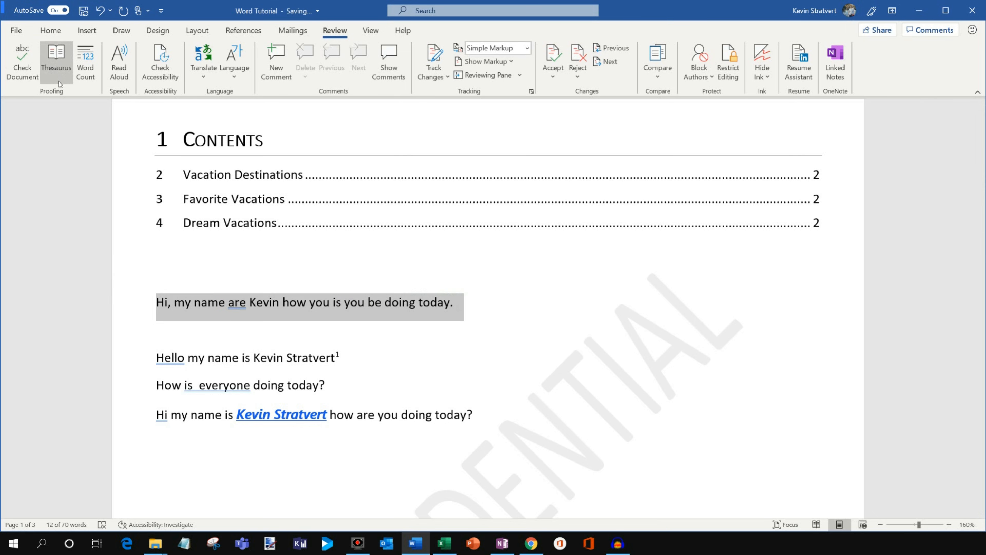
pyautogui.click(33, 79)
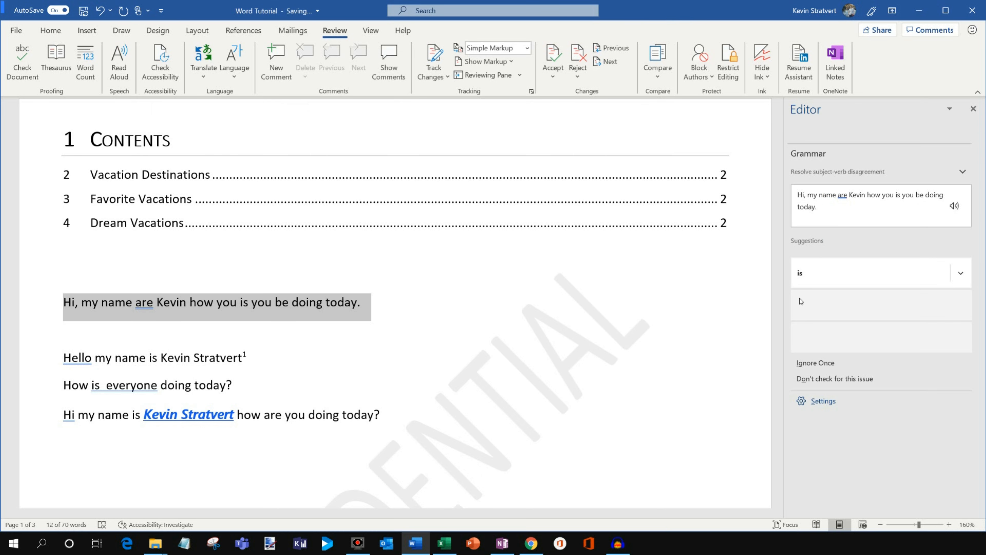
pyautogui.click(821, 276)
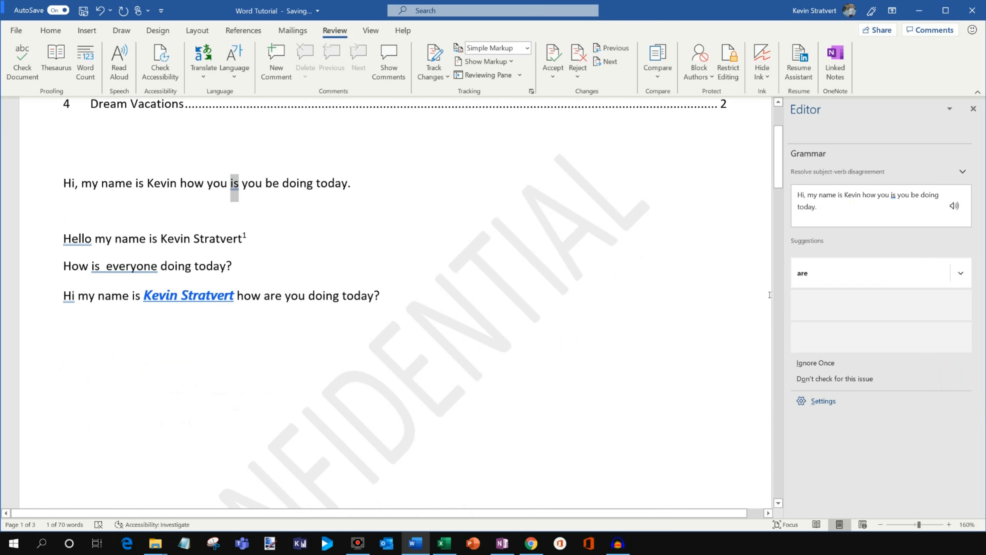
pyautogui.click(832, 282)
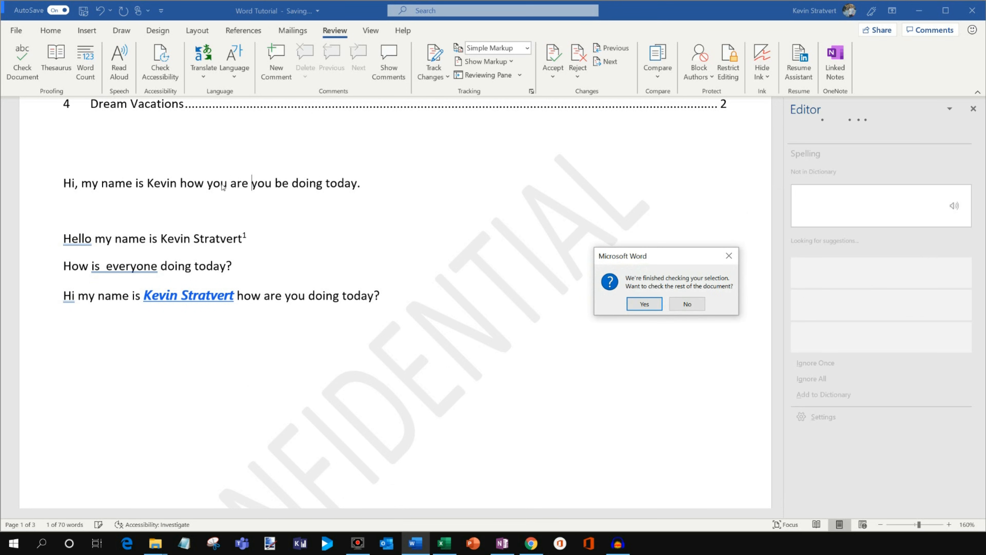
pyautogui.click(638, 301)
pyautogui.click(687, 303)
pyautogui.scroll(2, 401, 294)
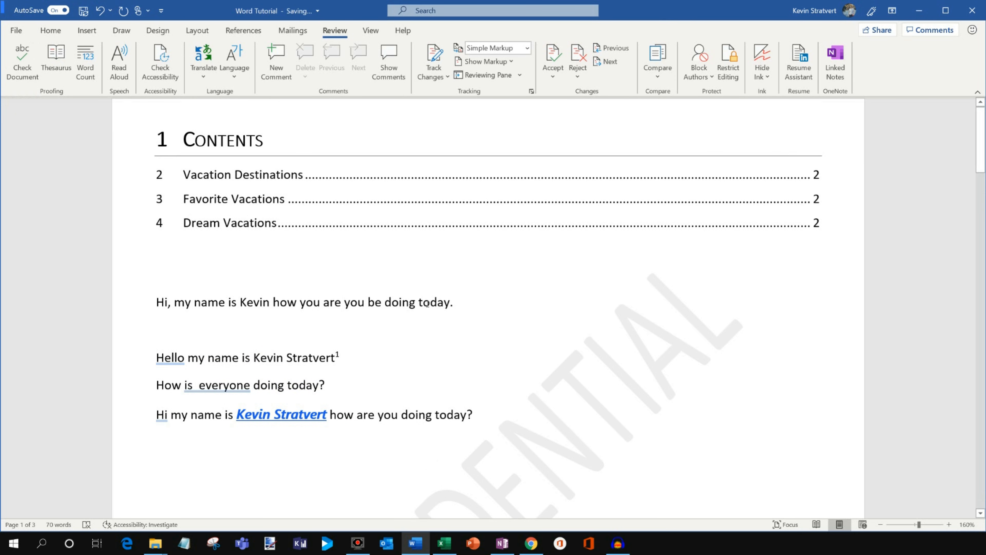
# Look up synonyms for the word "doing" in the test sentence with the Thesaurus.
pyautogui.doubleClick(405, 307)
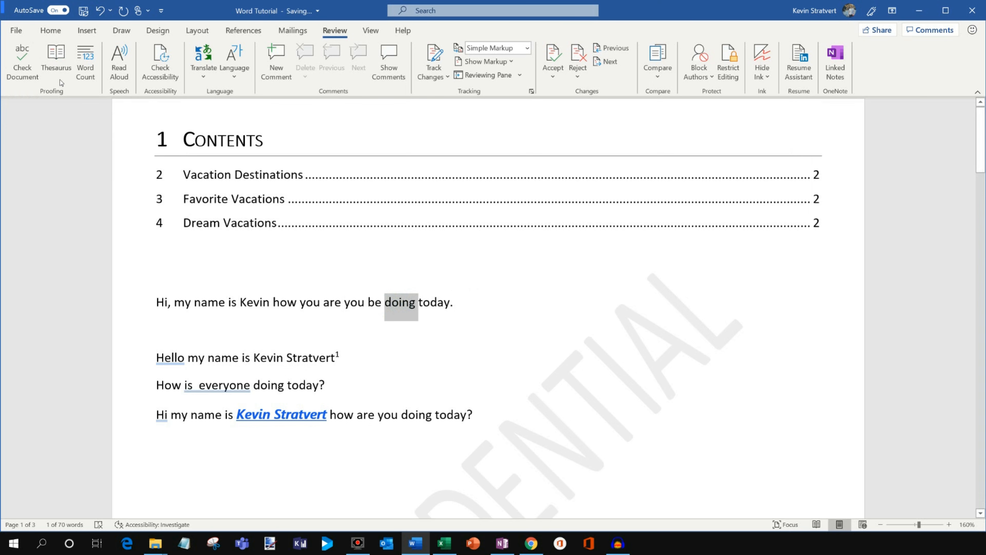
pyautogui.click(56, 58)
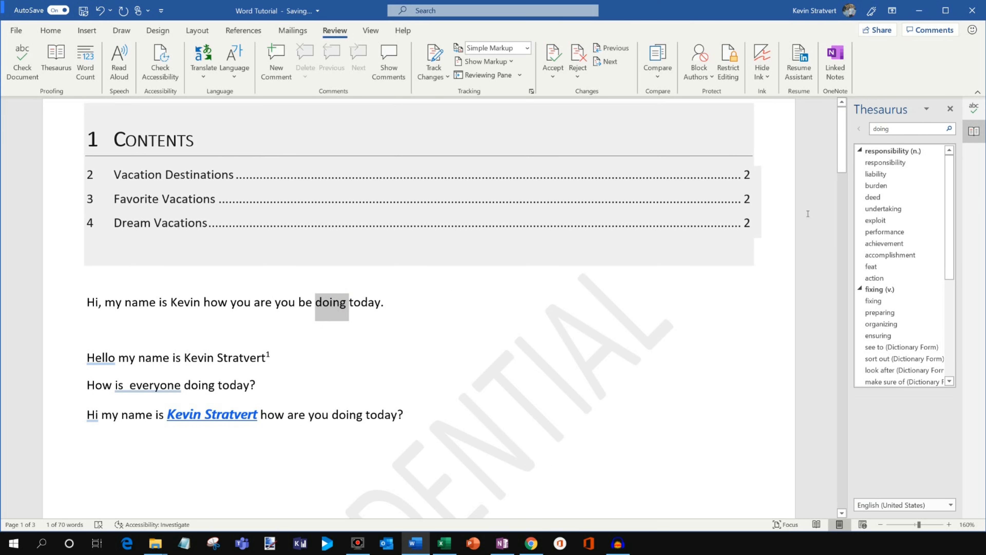
pyautogui.click(384, 307)
pyautogui.scroll(-2, 565, 292)
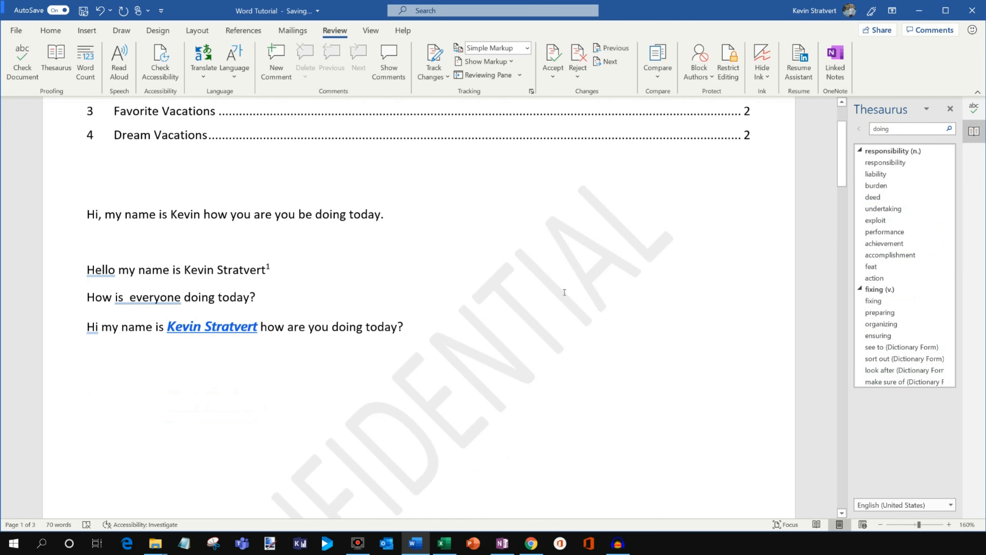
# View the document's word count statistics and close them again.
pyautogui.scroll(2, 565, 292)
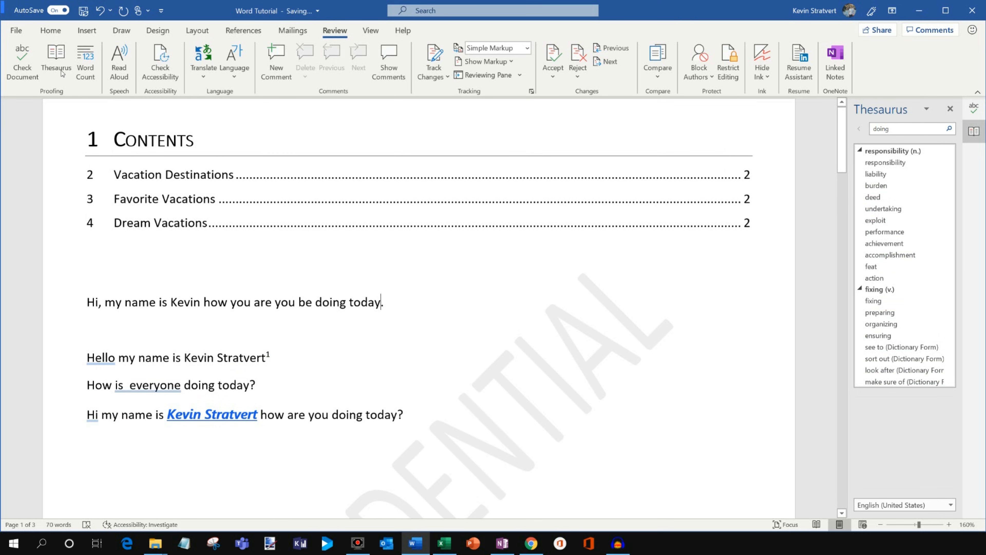
pyautogui.click(90, 69)
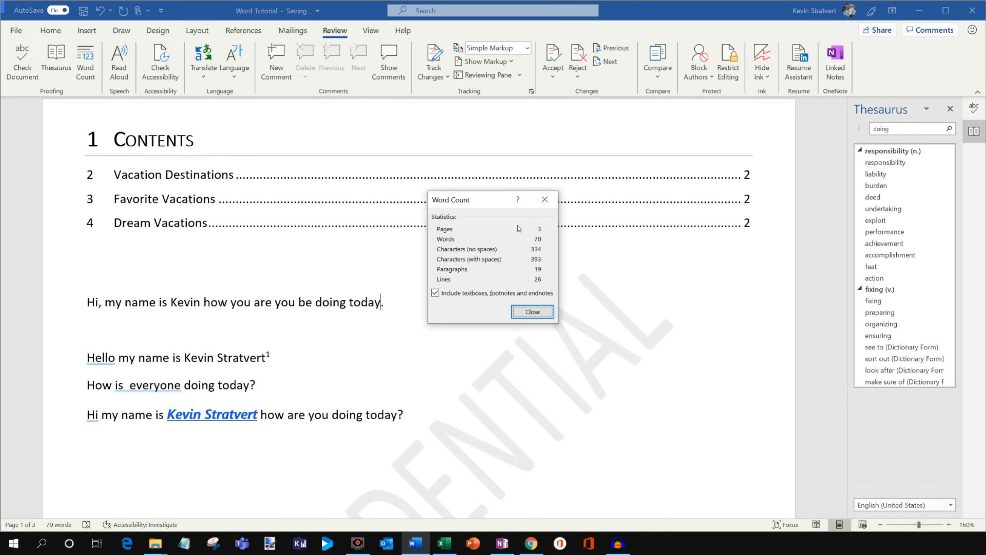
pyautogui.click(536, 313)
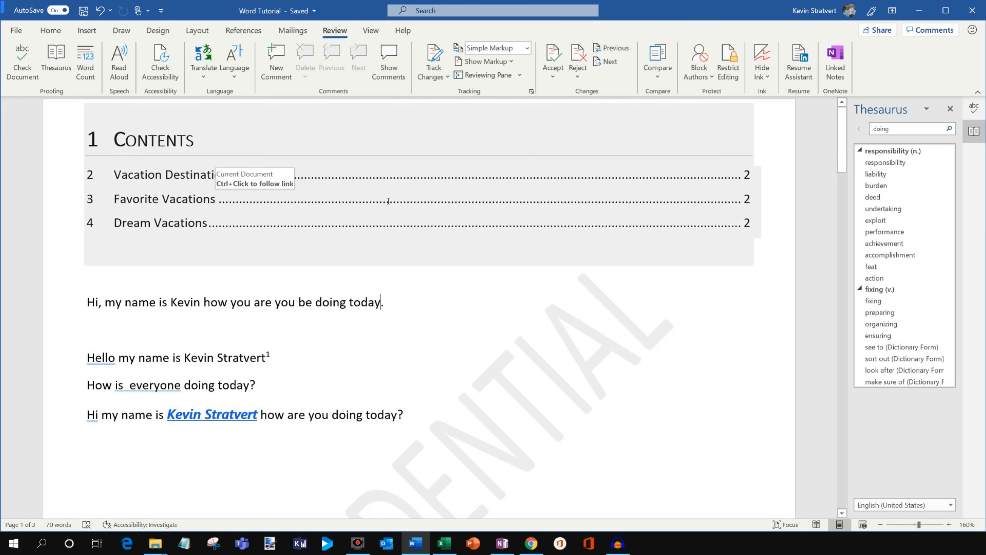
# Copy a sharing link to the document that lets anyone with the link edit it.
pyautogui.click(273, 303)
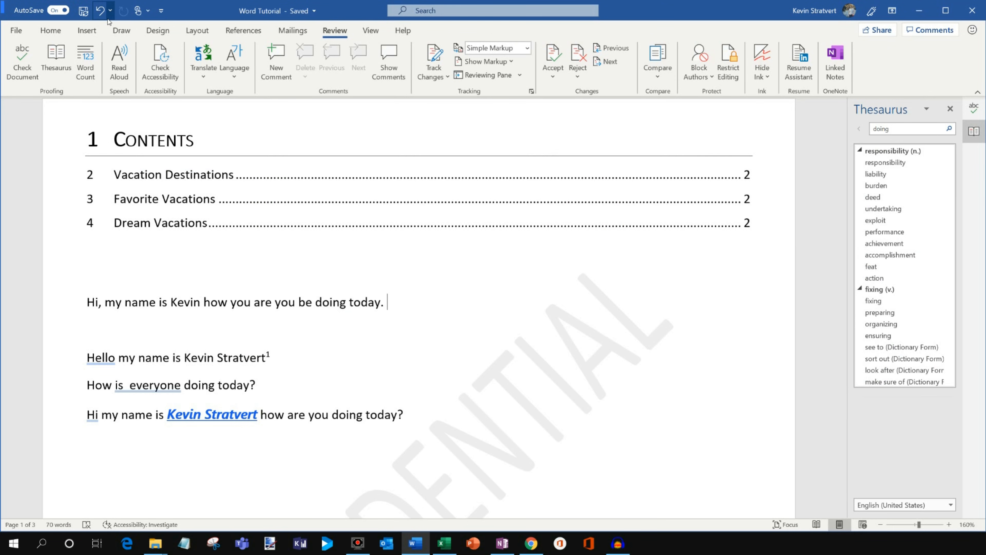
pyautogui.click(878, 30)
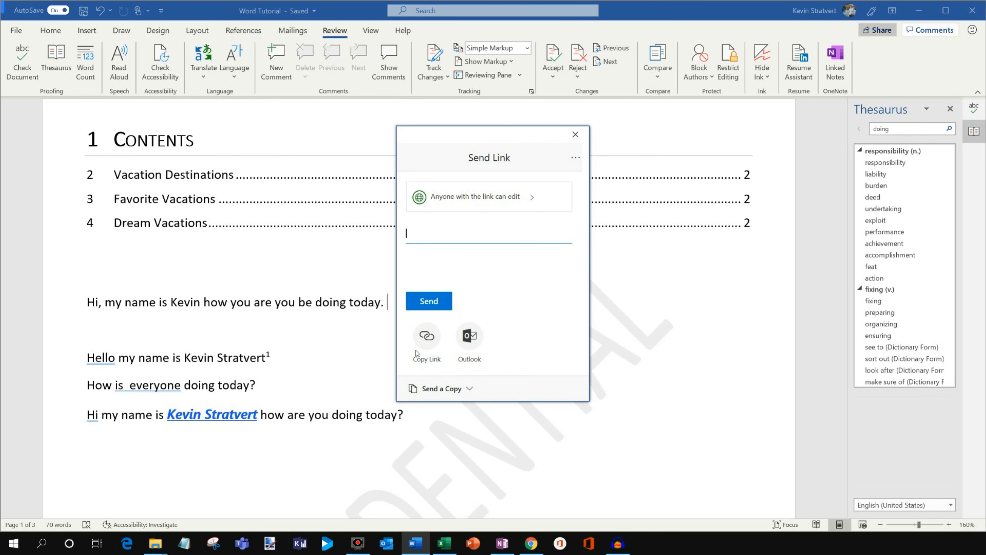
pyautogui.click(430, 338)
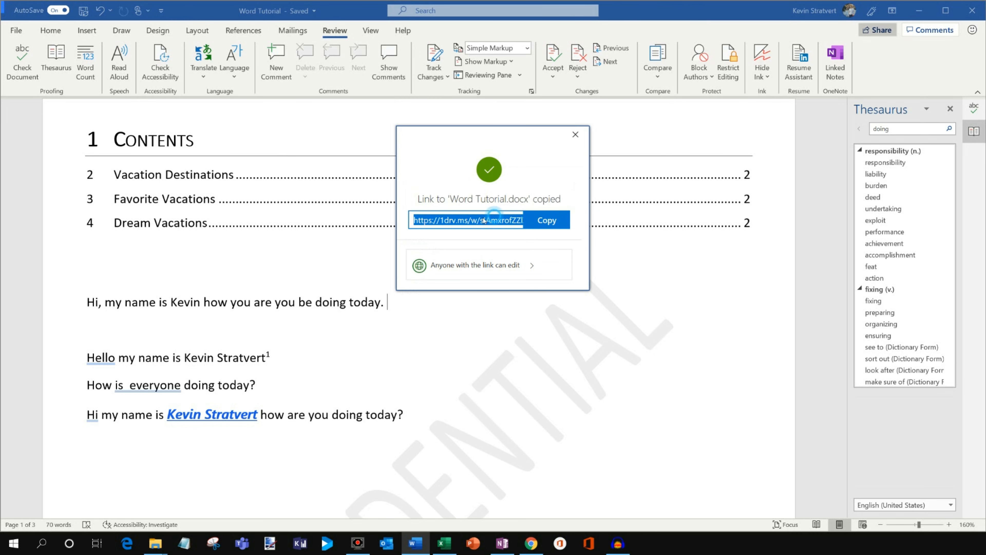
pyautogui.click(575, 135)
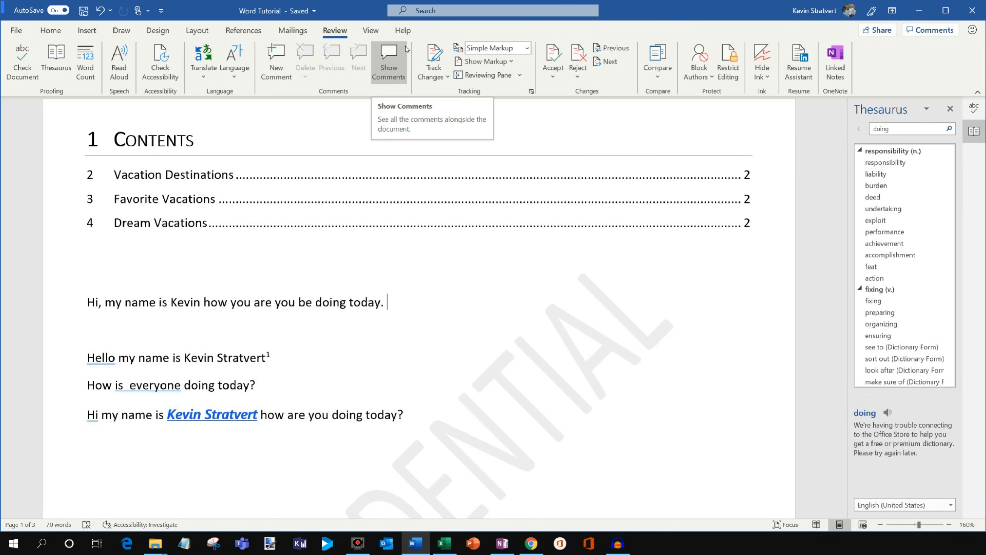
# Add the comment "Please review this paragraph" at the end of the test sentence.
pyautogui.click(278, 76)
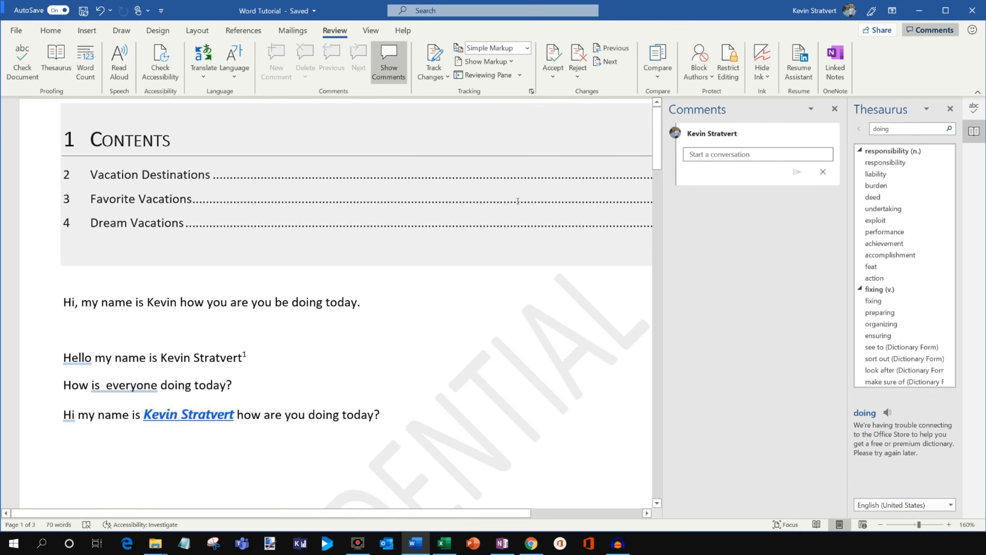
pyautogui.click(715, 159)
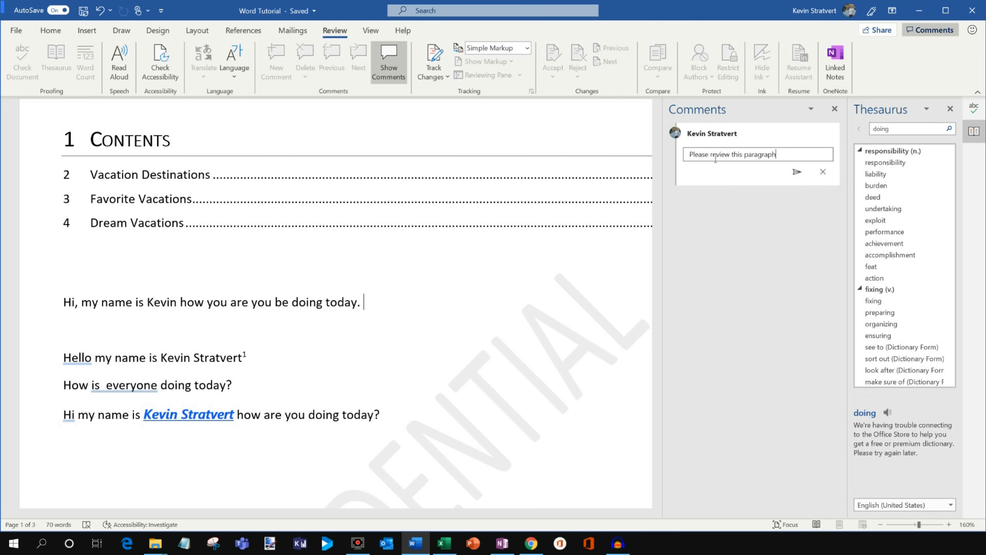
pyautogui.click(795, 172)
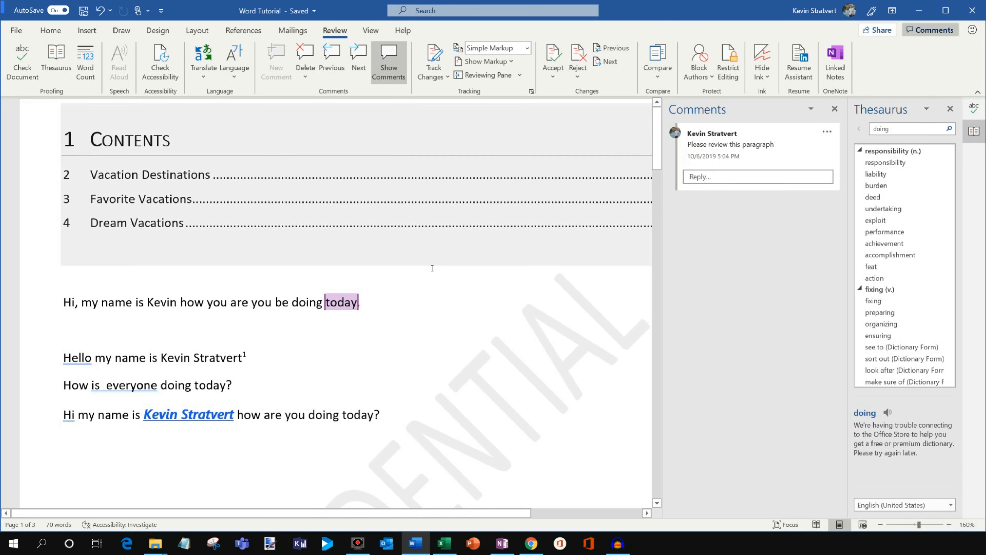
pyautogui.click(414, 307)
# Turn on Track Changes and display the document with All Markup.
pyautogui.click(440, 75)
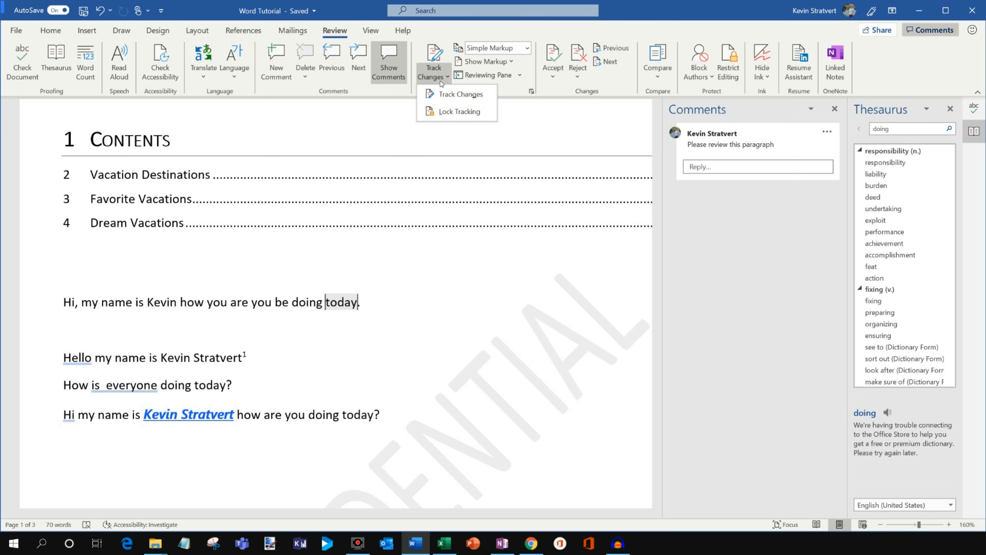
pyautogui.click(460, 95)
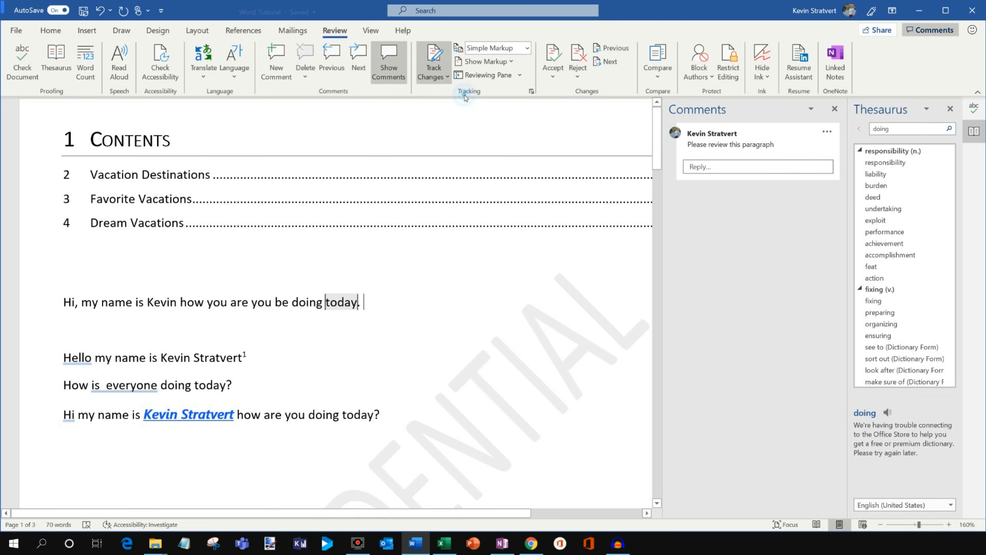
pyautogui.click(442, 77)
pyautogui.click(490, 45)
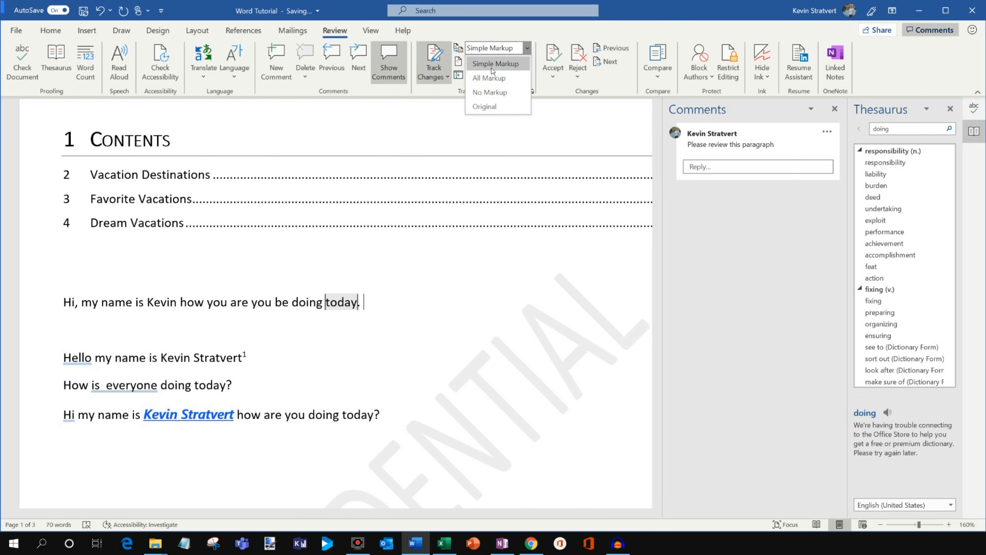
pyautogui.click(493, 77)
# Return the markup display to Simple Markup and turn off Track Changes.
pyautogui.click(496, 46)
pyautogui.click(494, 64)
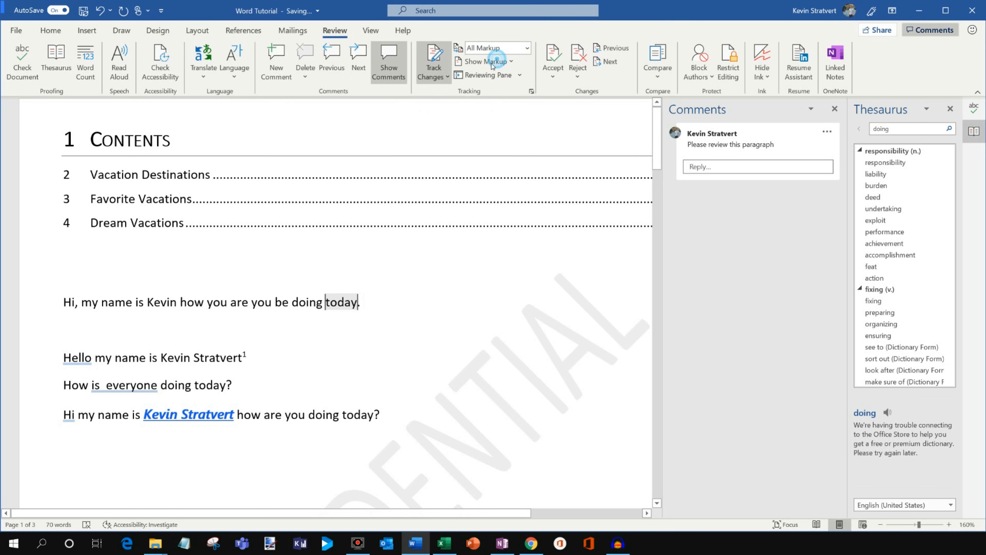
pyautogui.click(440, 77)
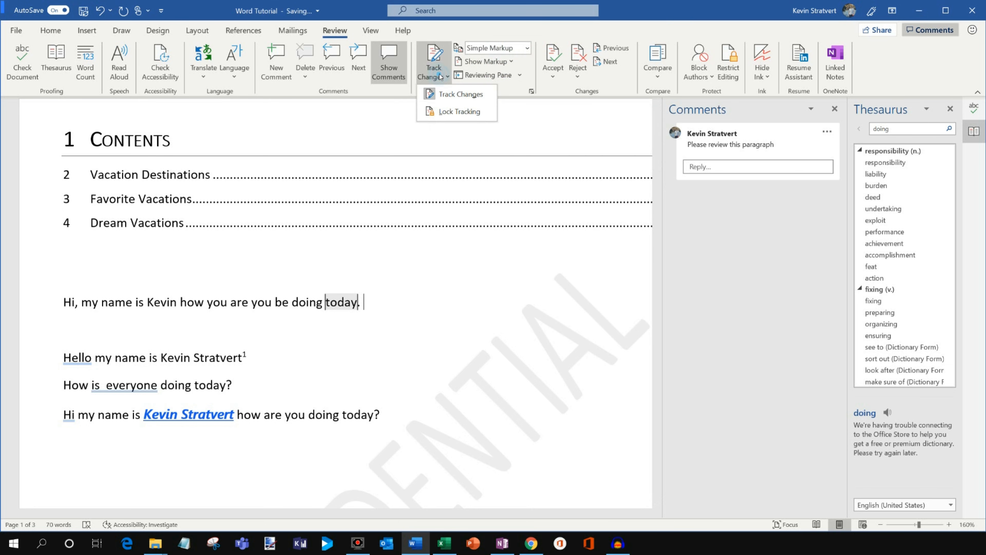
pyautogui.click(452, 98)
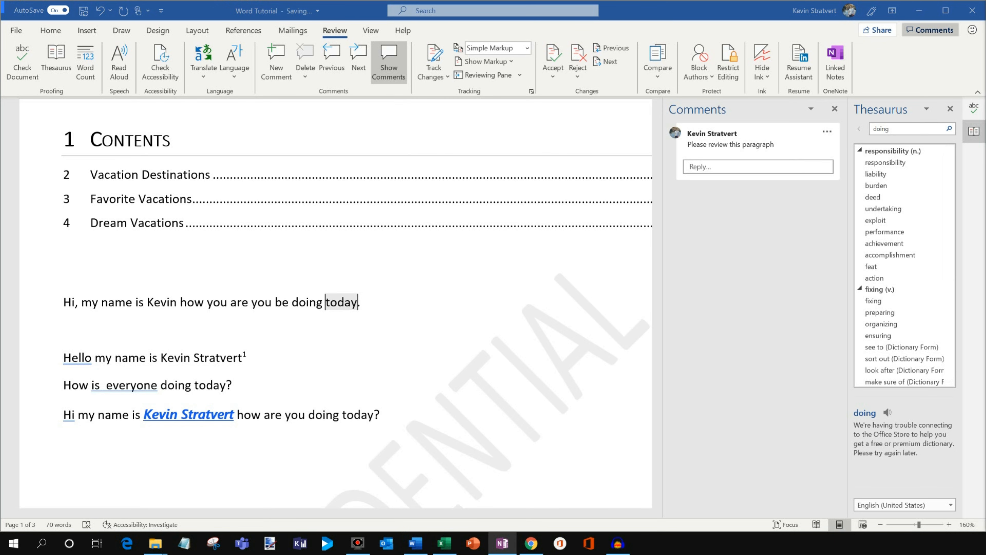
pyautogui.click(401, 296)
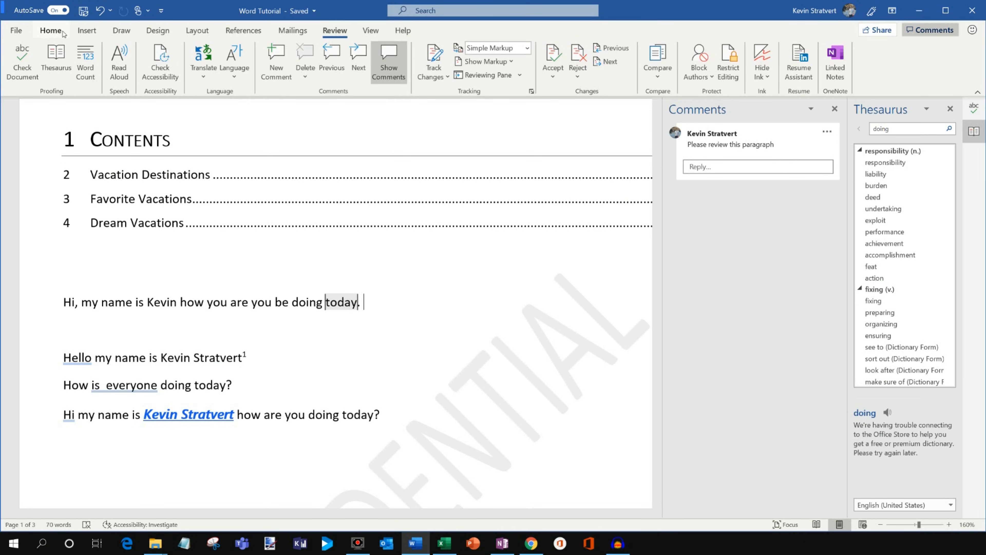
# Find the Word Count command by searching for "word count", view the statistics and close them.
pyautogui.click(66, 32)
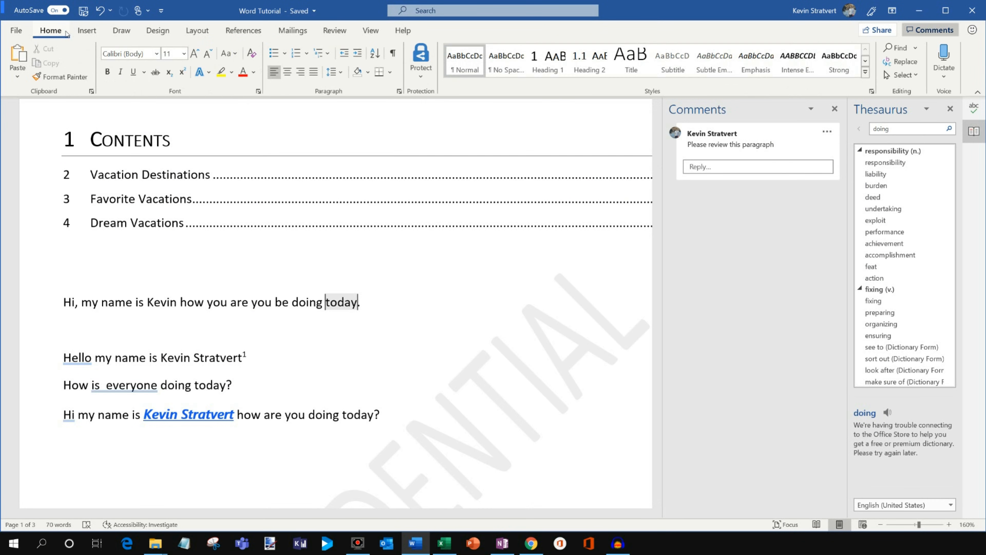
pyautogui.click(449, 12)
pyautogui.write('word count')
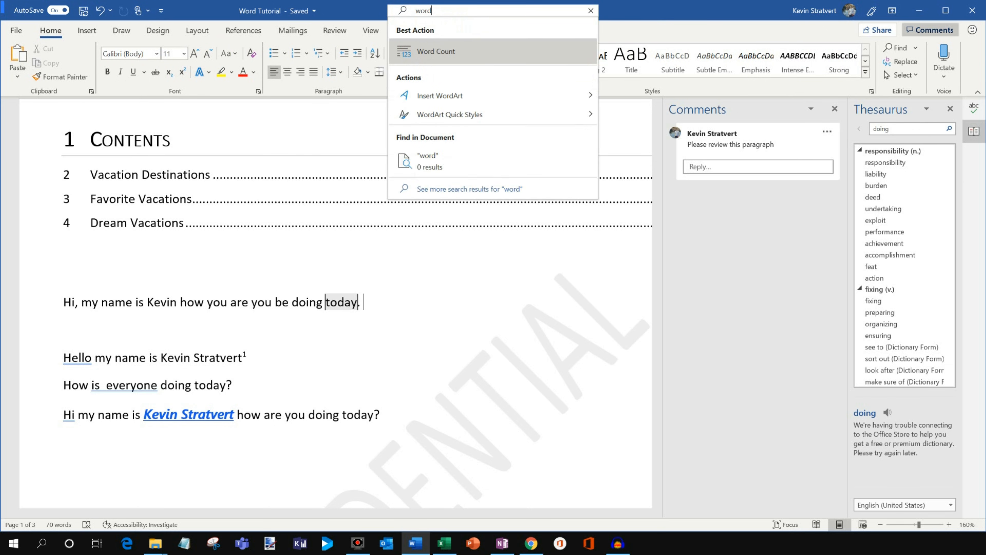
pyautogui.click(467, 48)
pyautogui.click(546, 200)
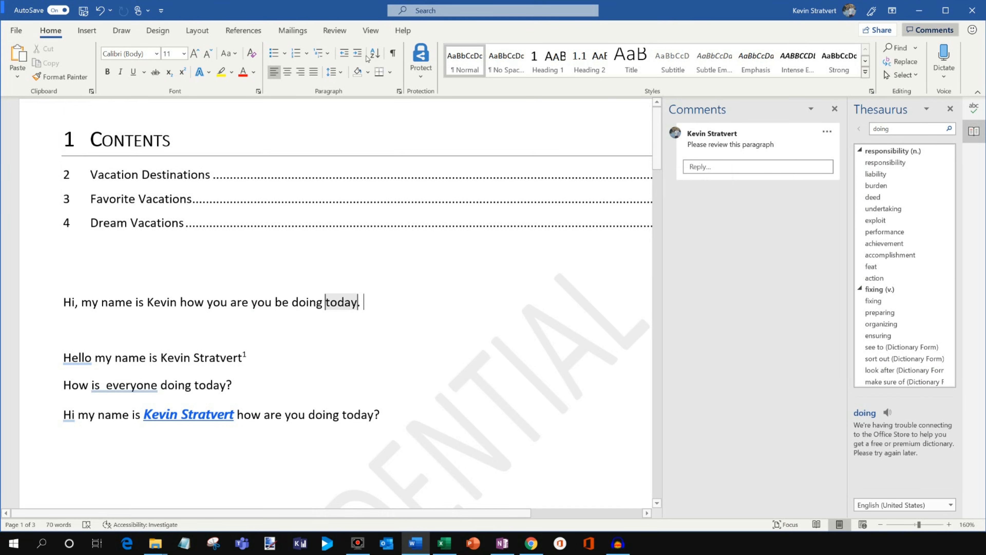
# View the Transform options for the document and close them again.
pyautogui.scroll(-5, 388, 218)
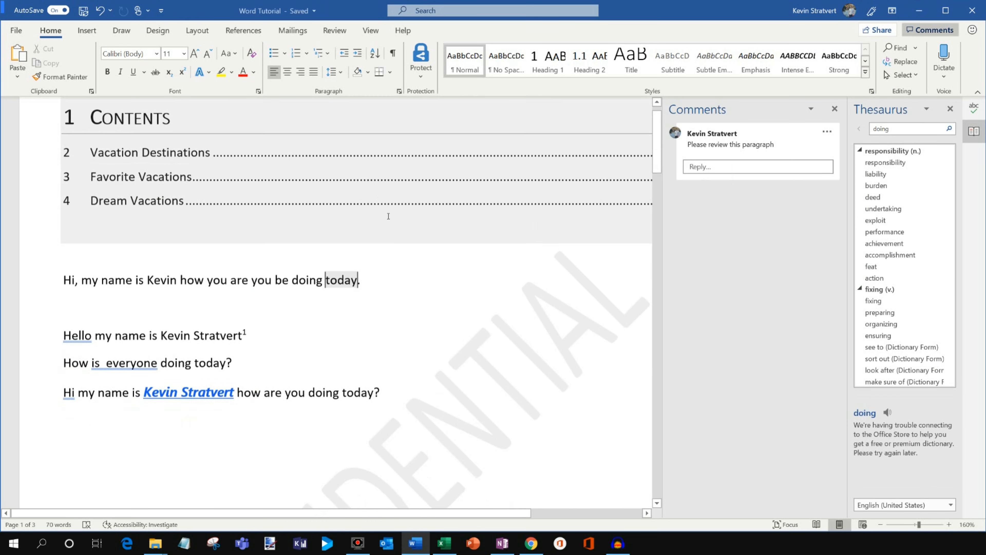
pyautogui.scroll(5, 417, 234)
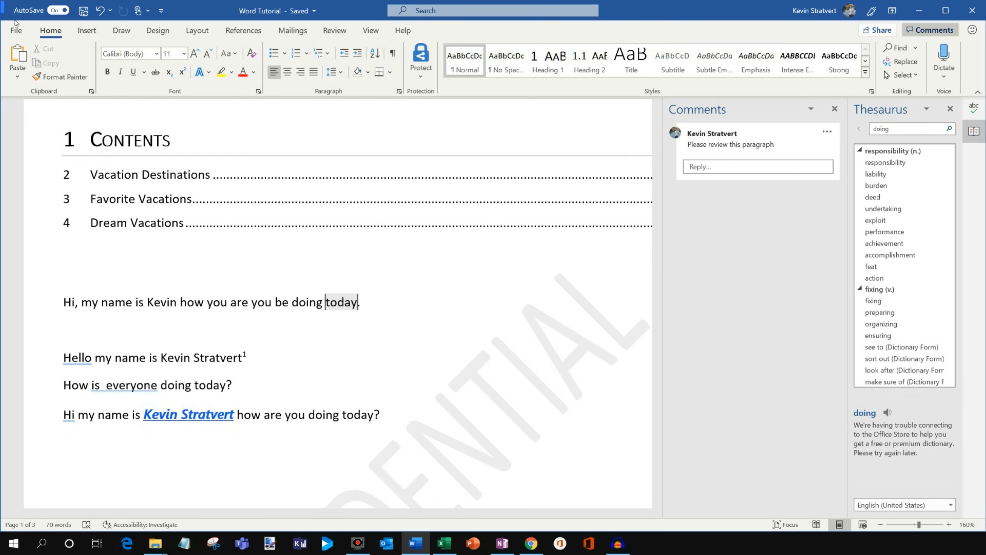
pyautogui.click(17, 30)
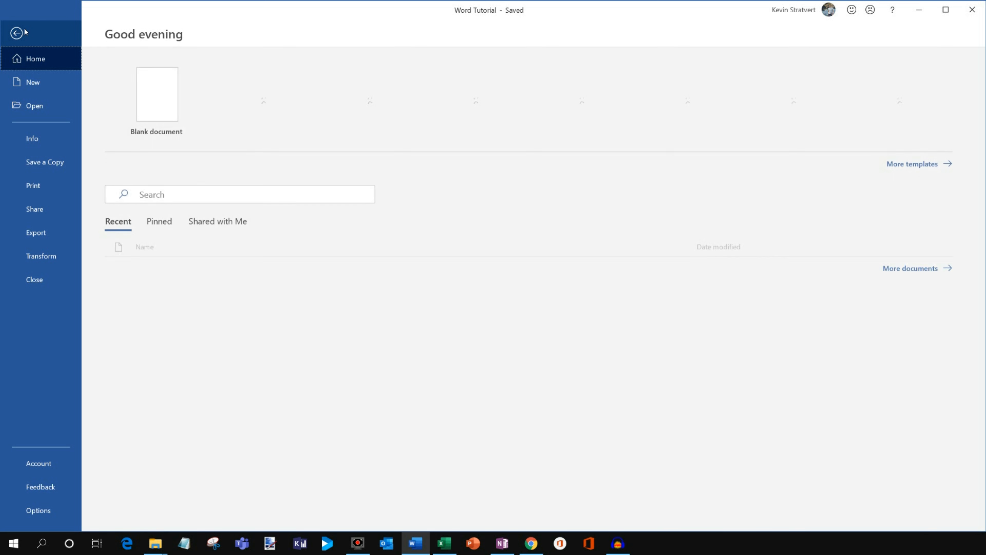
pyautogui.click(53, 257)
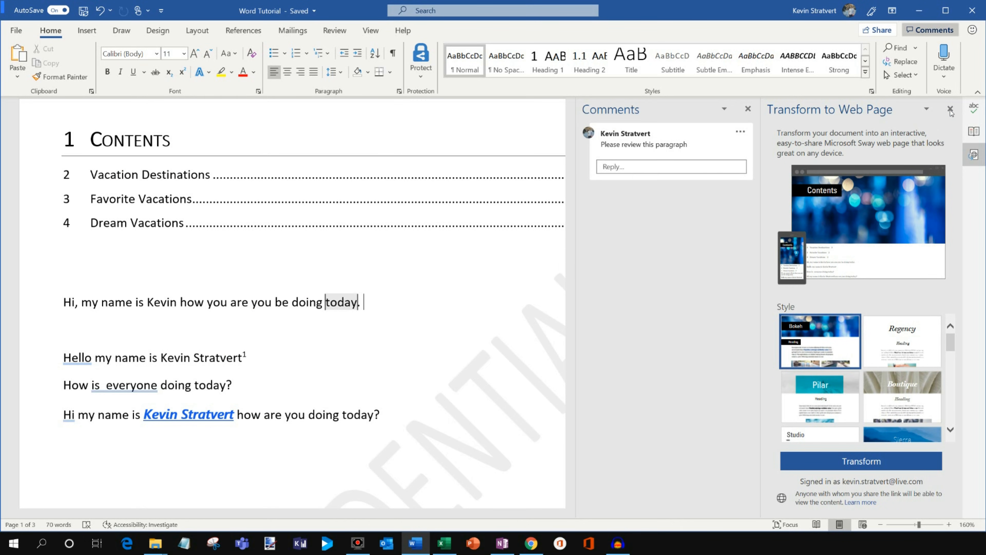
pyautogui.click(950, 109)
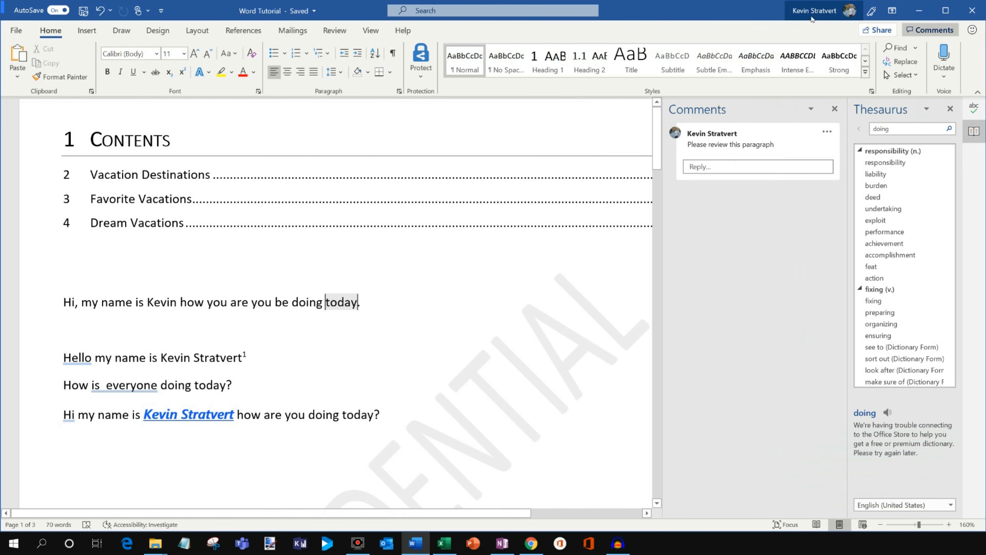
# Translate the test sentence above the "Hello" line from English to German and replace it with the translation.
pyautogui.scroll(-1, 371, 261)
pyautogui.moveTo(383, 259)
pyautogui.mouseDown()
pyautogui.moveTo(51, 244)
pyautogui.moveTo(40, 256)
pyautogui.mouseUp()
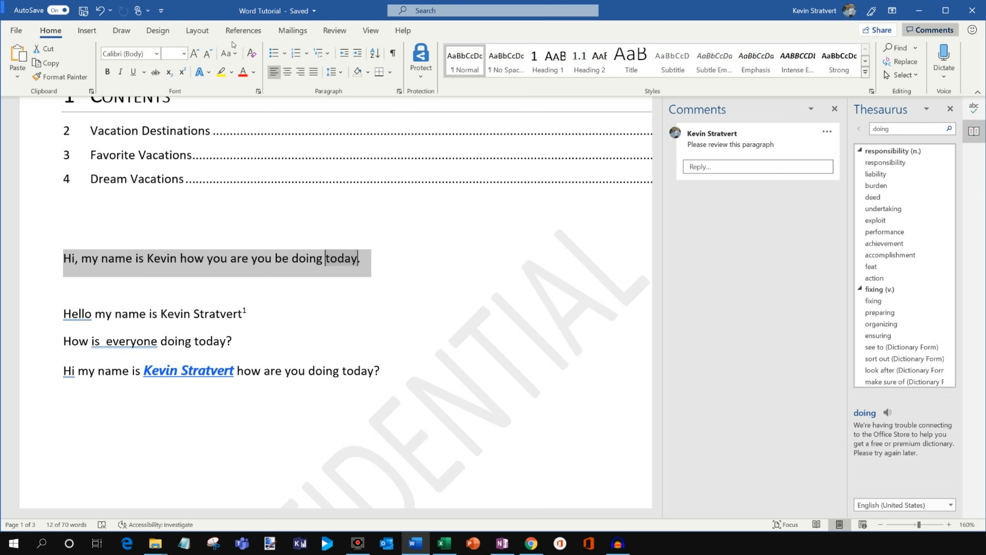
pyautogui.click(335, 31)
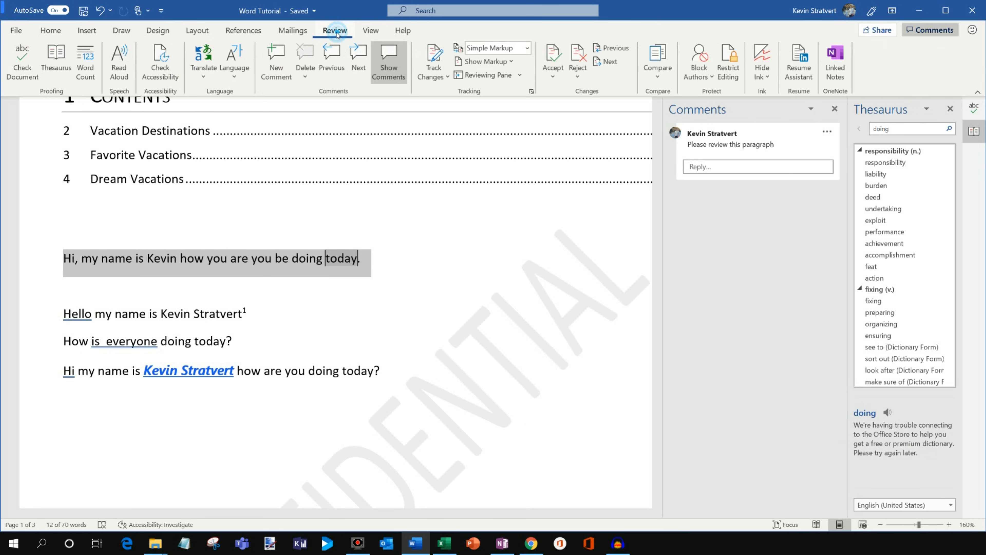
pyautogui.click(203, 72)
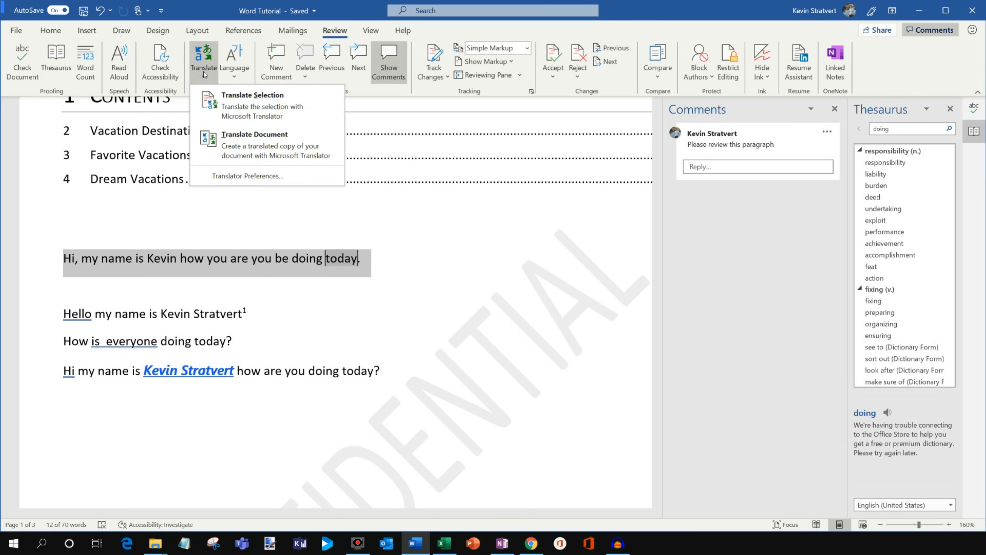
pyautogui.click(252, 102)
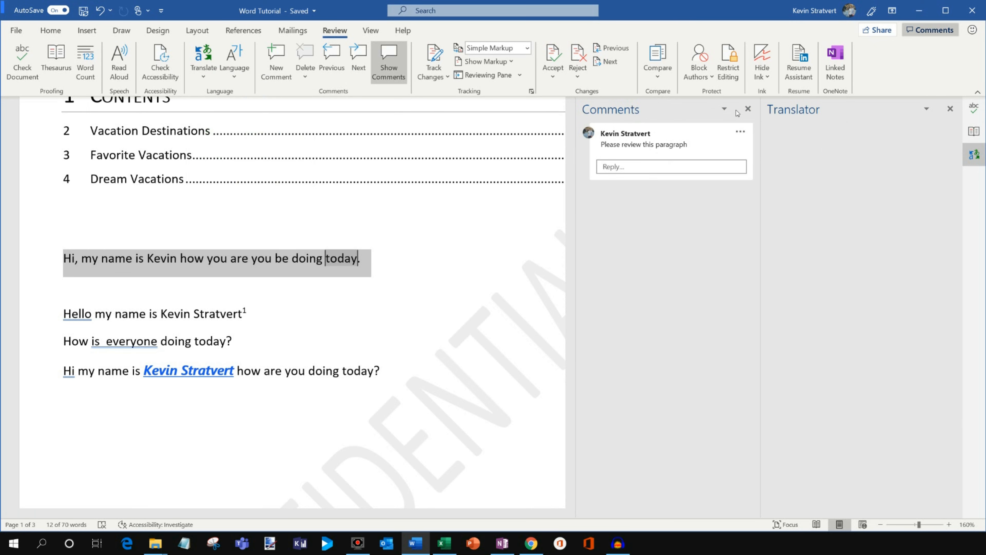
pyautogui.click(748, 109)
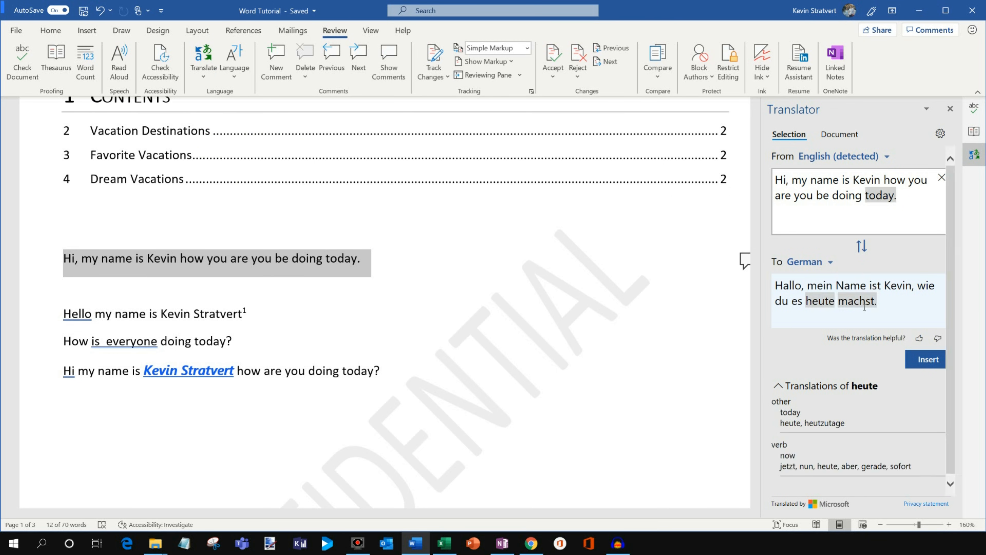
pyautogui.click(928, 359)
pyautogui.scroll(-2, 326, 177)
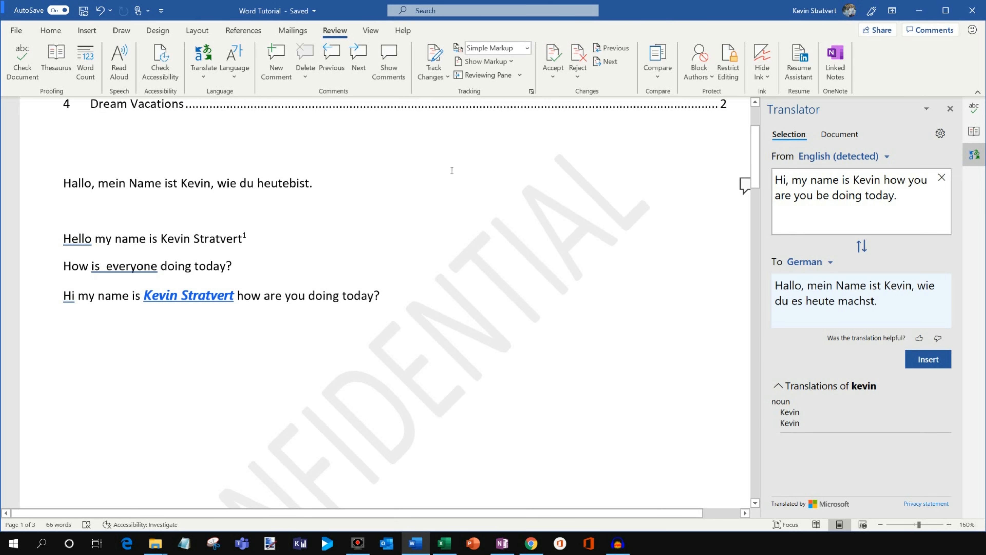
# Start the Resume Assistant and enter "Senior Program Manager" as the role.
pyautogui.click(805, 66)
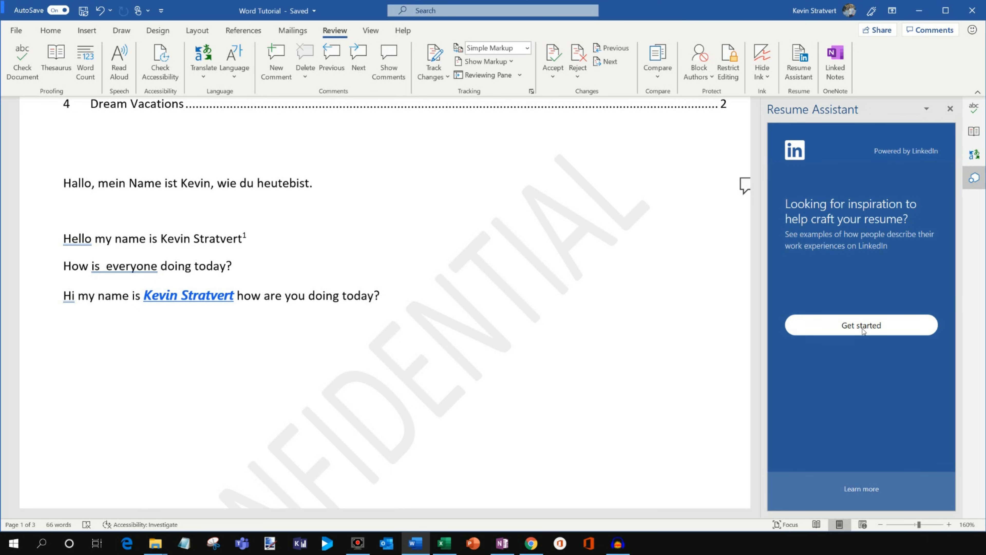
pyautogui.click(863, 330)
pyautogui.click(826, 262)
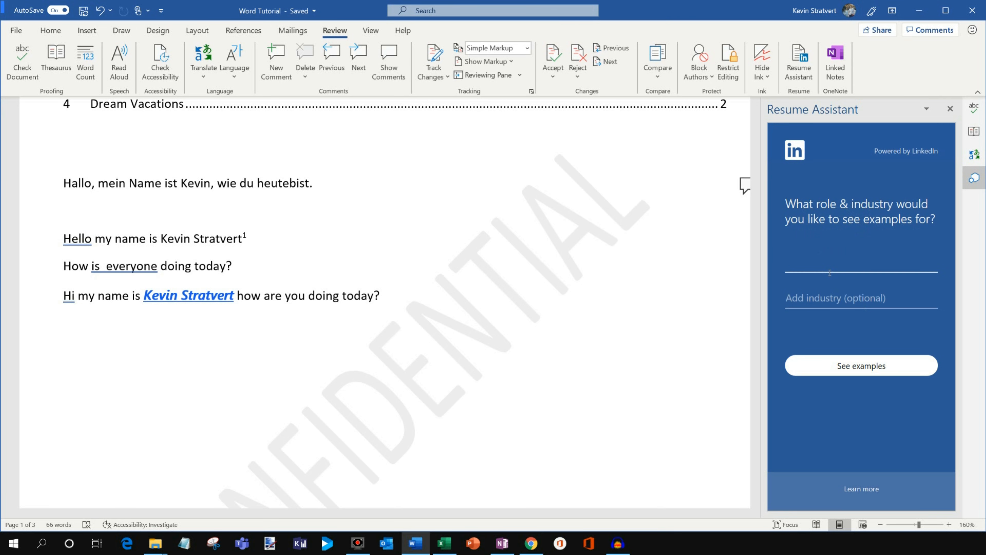
pyautogui.write('Senior program manager')
# Set the industry to Information Technology and Services and review the LinkedIn work experience examples and top skills.
pyautogui.click(839, 300)
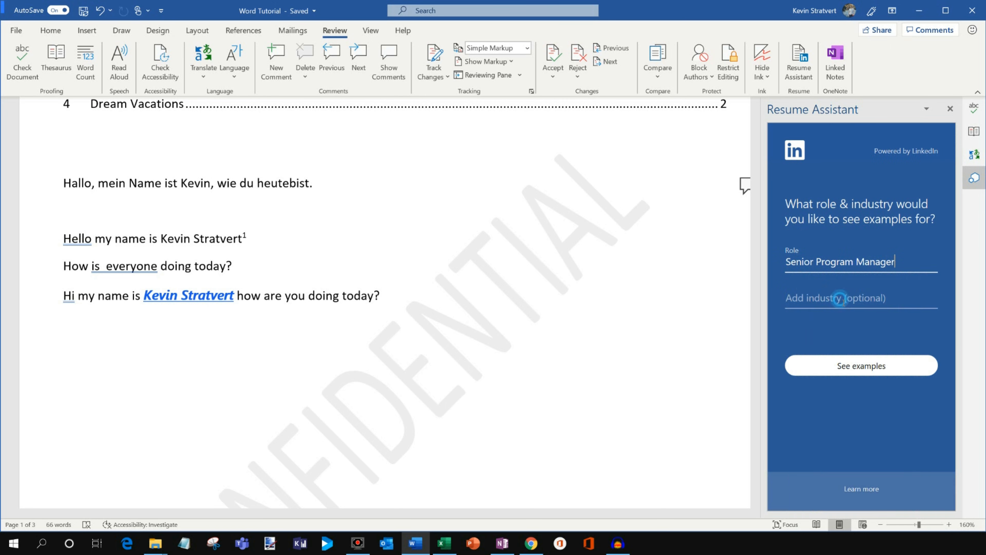
pyautogui.click(851, 299)
pyautogui.write('tech')
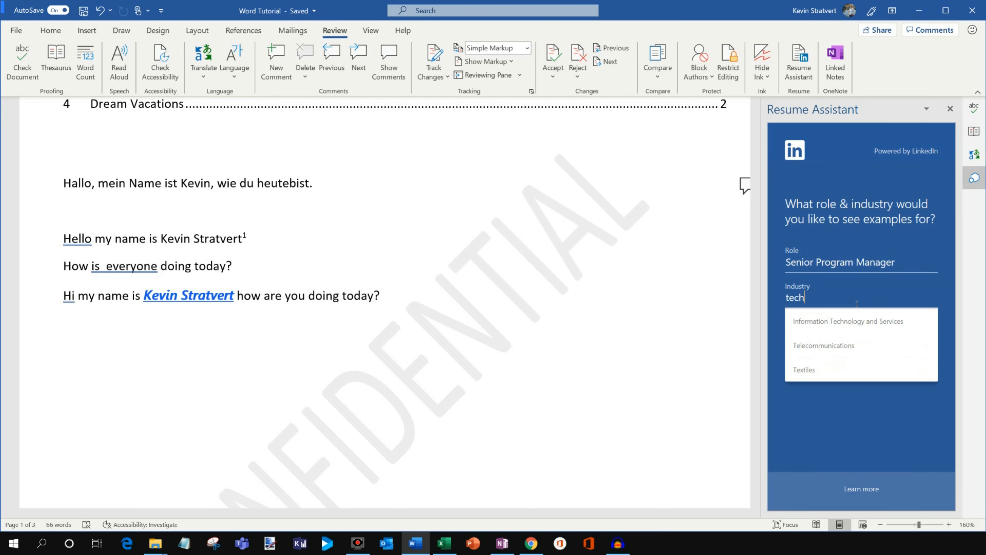
pyautogui.click(855, 328)
pyautogui.click(856, 364)
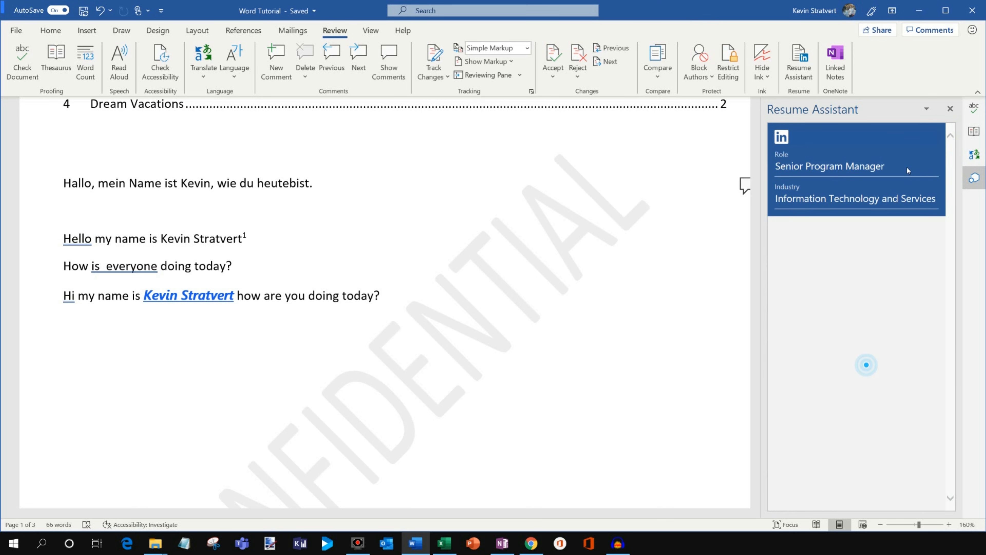
pyautogui.scroll(-10, 850, 280)
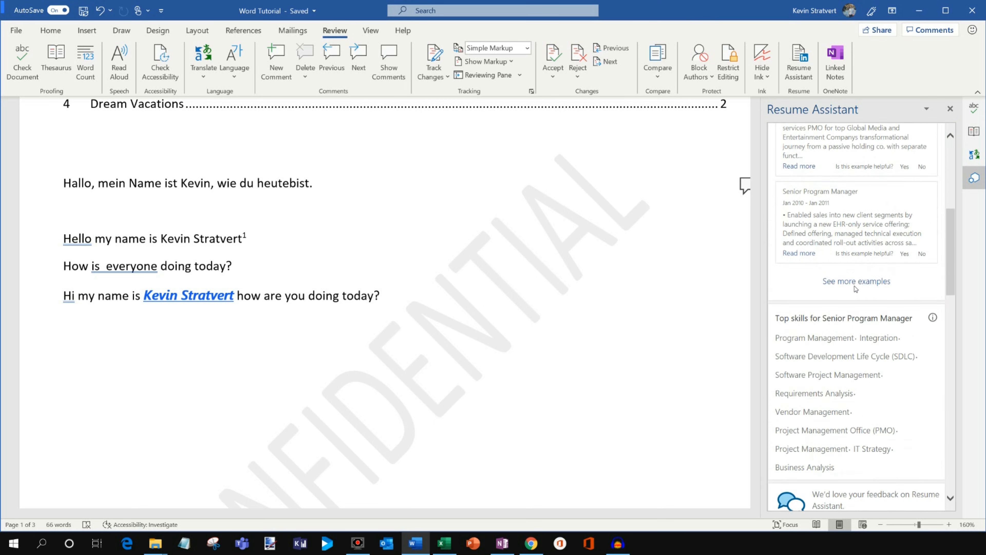
pyautogui.scroll(10, 858, 272)
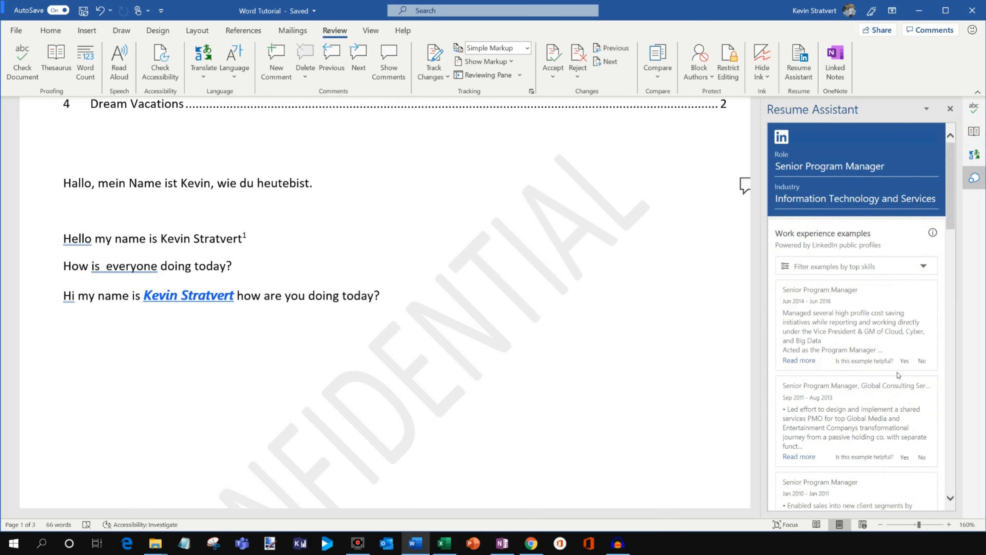
# Close the Resume Assistant and Translator panes and return to the table of contents.
pyautogui.click(952, 110)
pyautogui.click(950, 110)
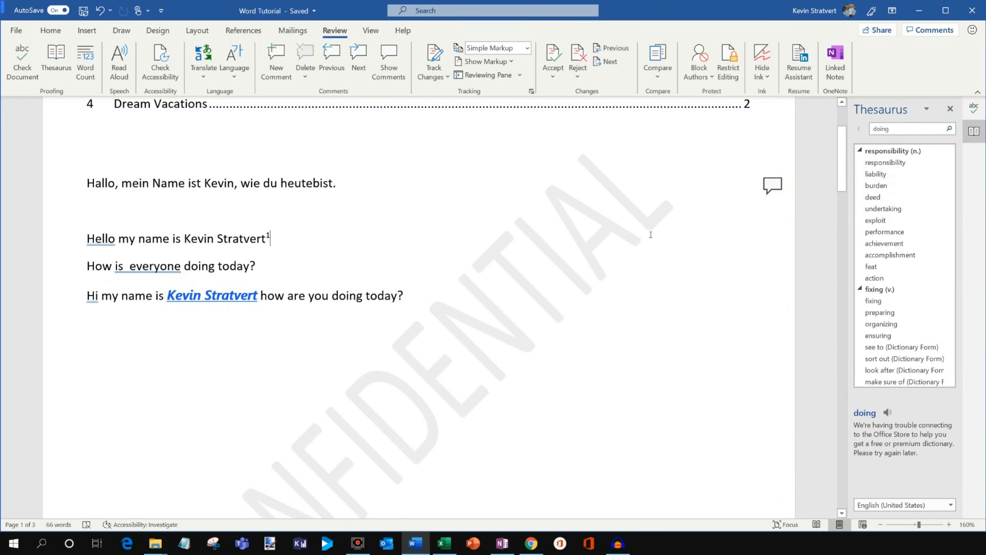
pyautogui.scroll(3, 652, 232)
pyautogui.scroll(-2, 692, 188)
pyautogui.scroll(2, 695, 186)
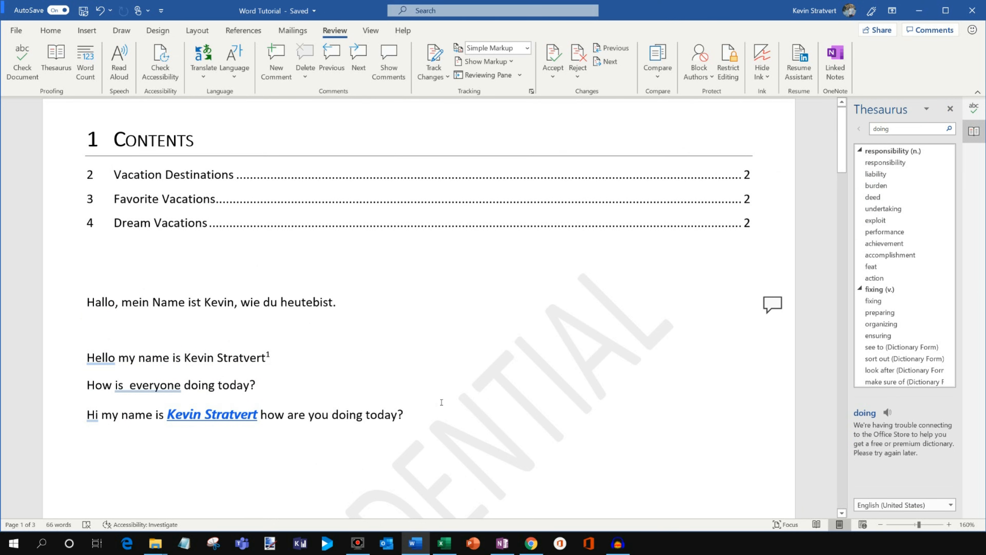
# Split the document window, show the footnote and photo below the contents in the second part, and remove the split.
pyautogui.click(371, 31)
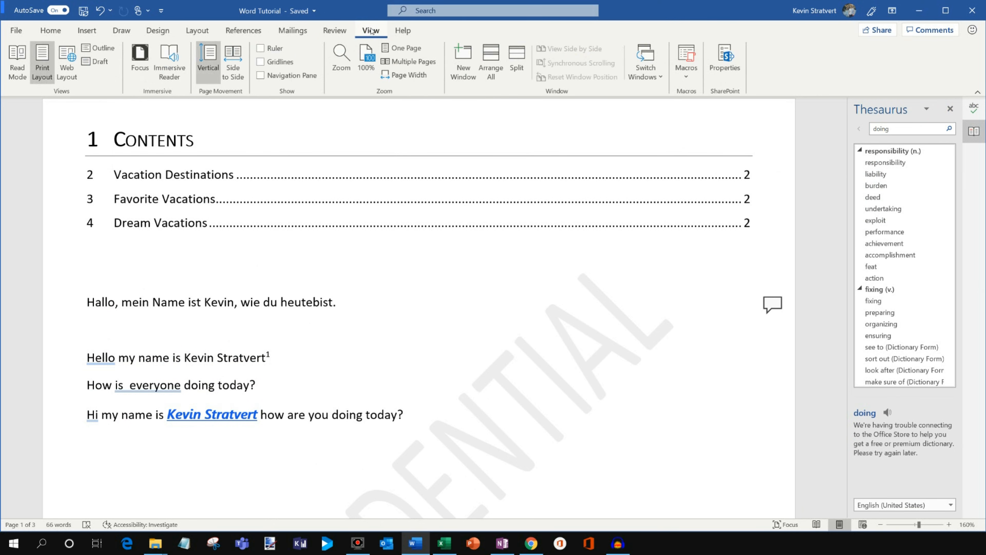
pyautogui.click(517, 63)
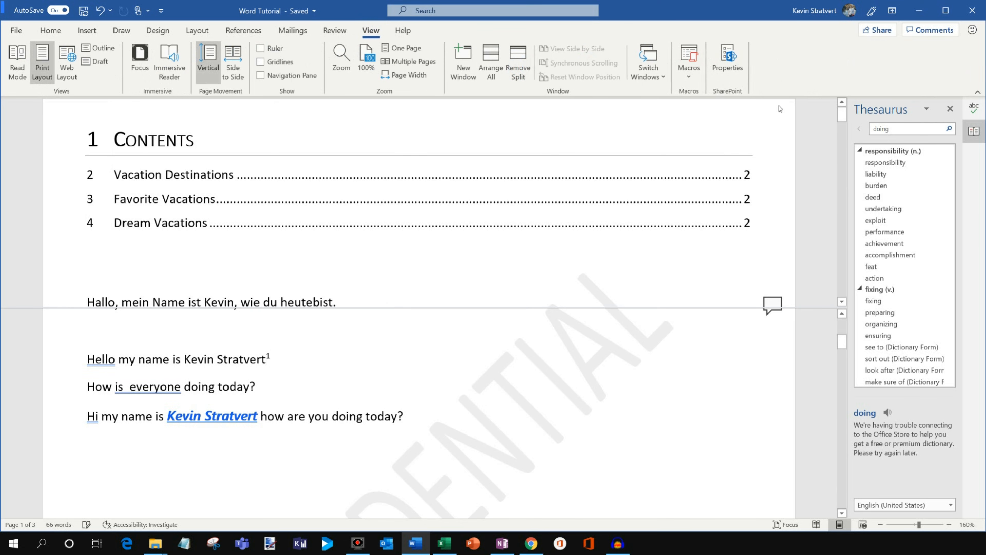
pyautogui.moveTo(844, 345); pyautogui.dragTo(846, 389)
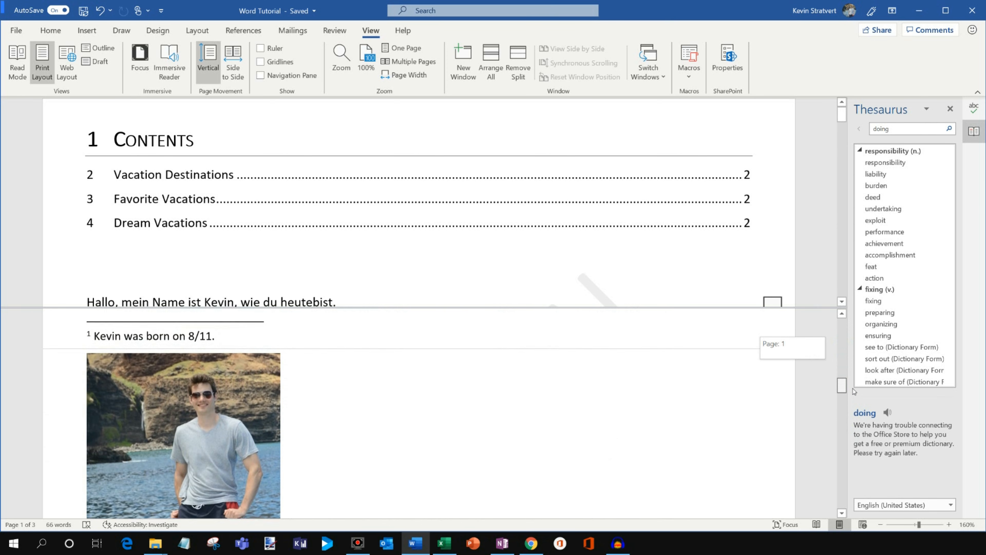
pyautogui.moveTo(842, 114); pyautogui.dragTo(842, 113)
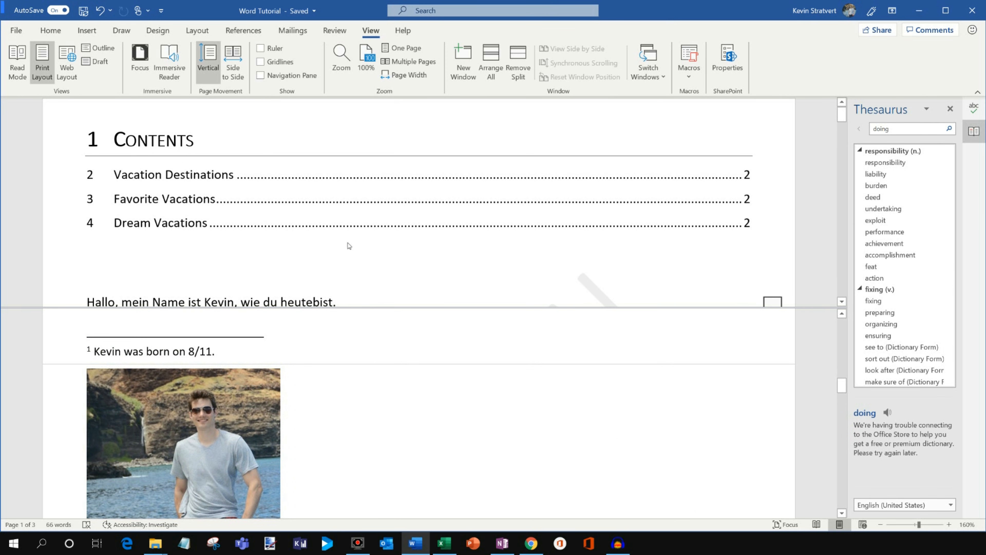
pyautogui.doubleClick(633, 307)
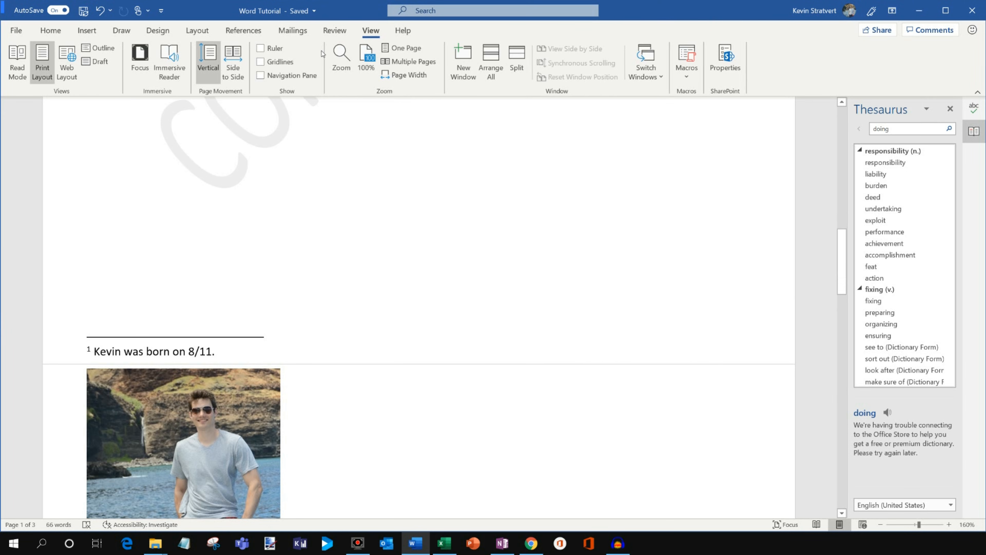
# Show the document's version history from its file information.
pyautogui.click(15, 33)
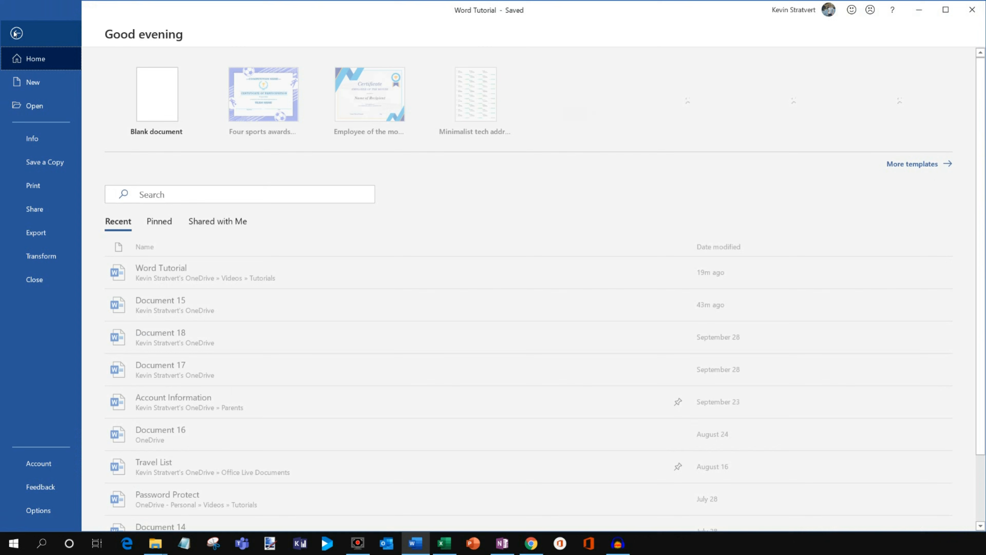
pyautogui.click(45, 142)
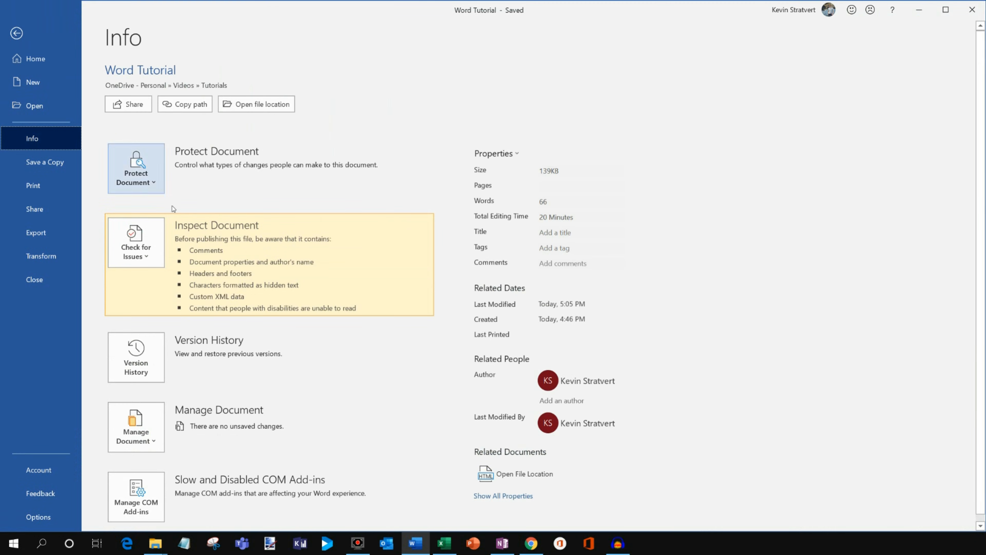
pyautogui.scroll(-1, 238, 233)
pyautogui.click(150, 353)
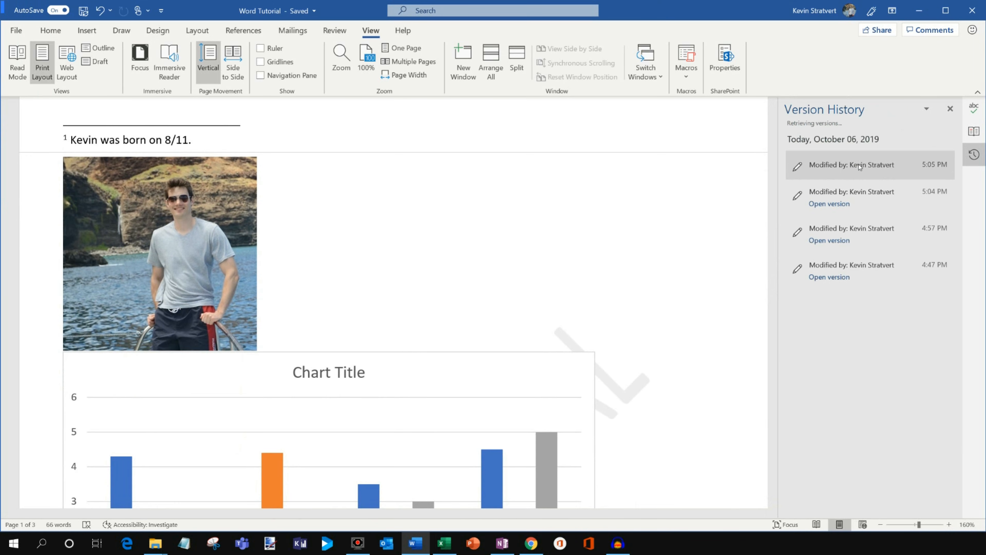